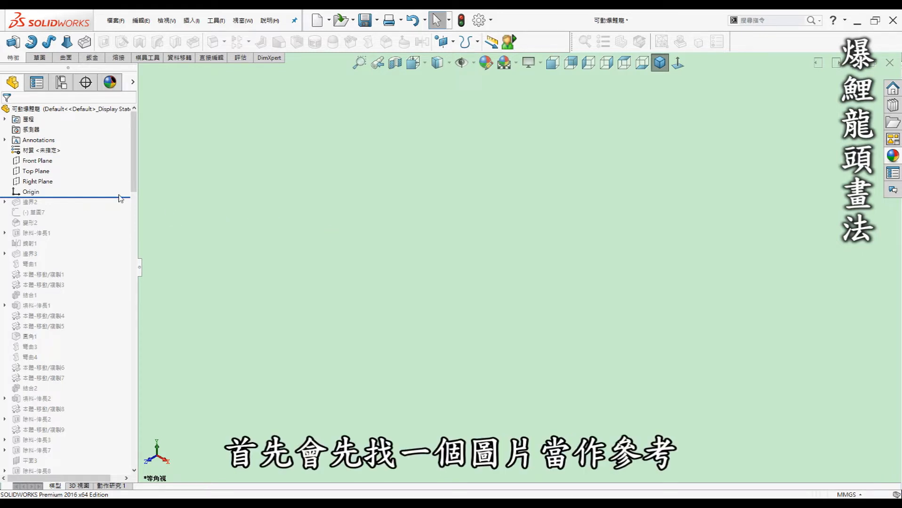
Step: Roll the history forward past the boundary feature 邊界2, then open its 草圖1 for editing, viewed normal to the sketch plane
click(78, 198)
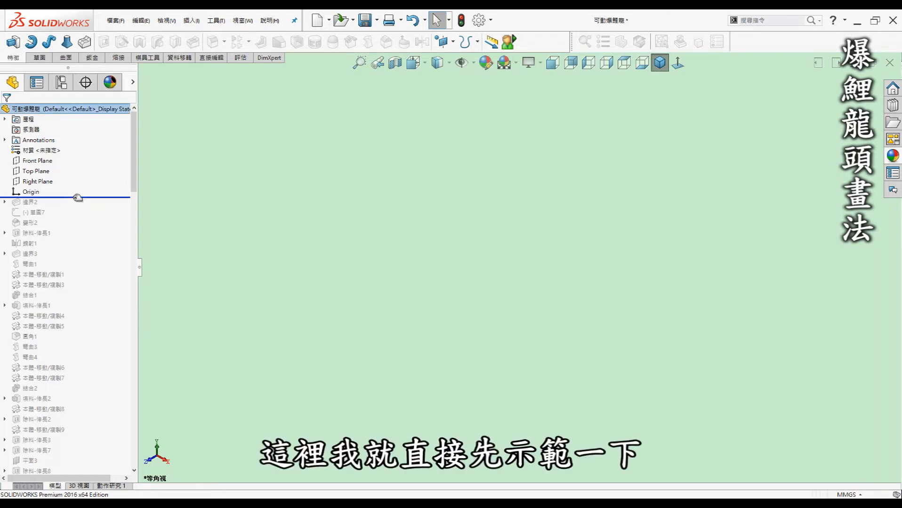
drag(77, 197, 73, 206)
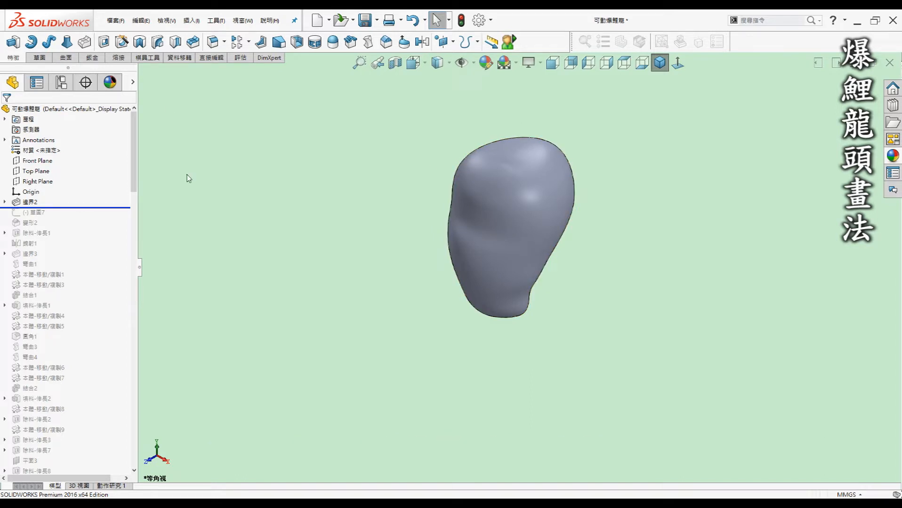
click(5, 202)
click(44, 213)
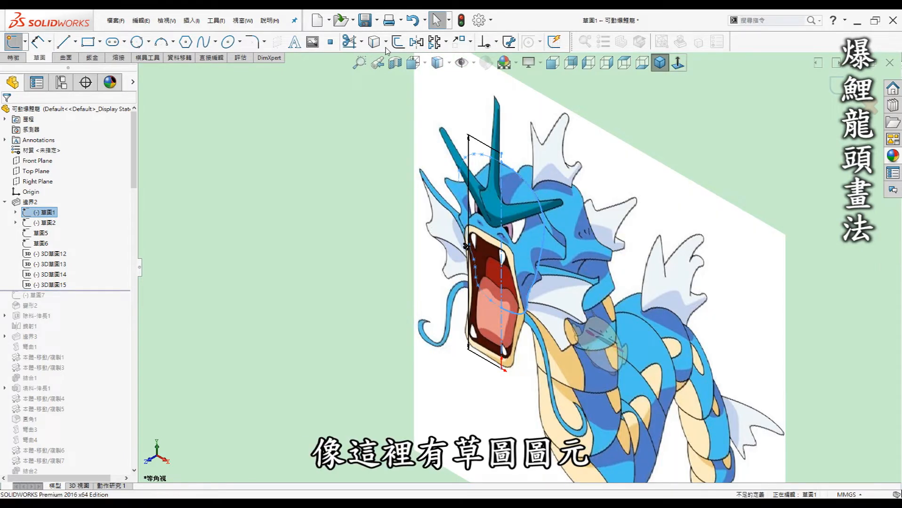
click(677, 63)
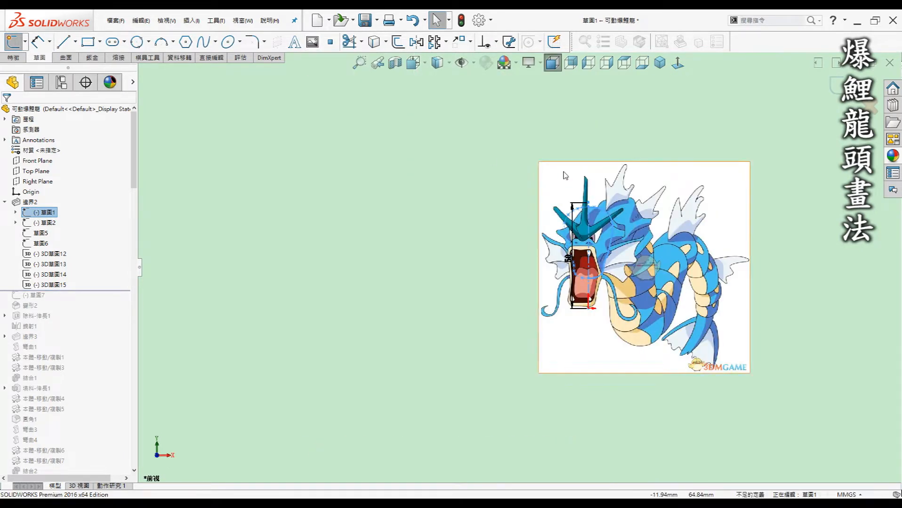
Step: Move the centerline's 50 mm dimension clear of the reference picture, inspect the head outline, and leave the sketch
scroll(626, 217, down, 6)
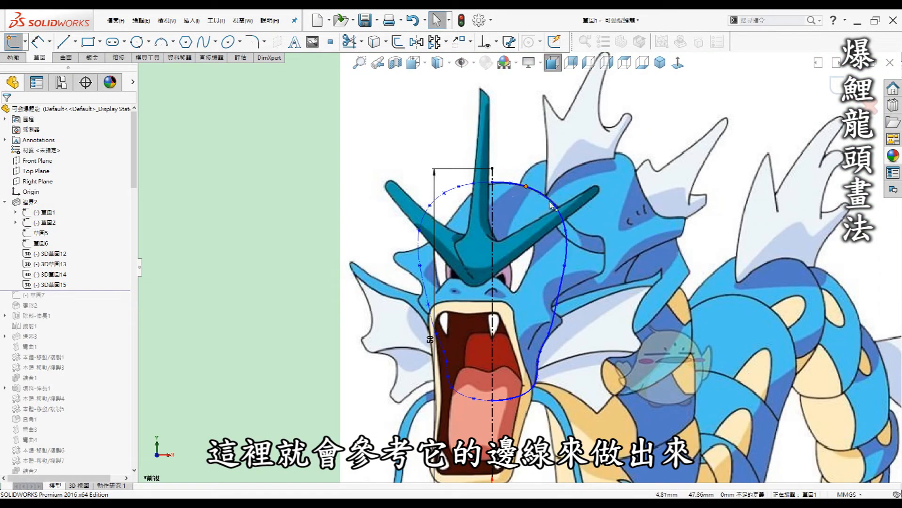
scroll(518, 268, up, 4)
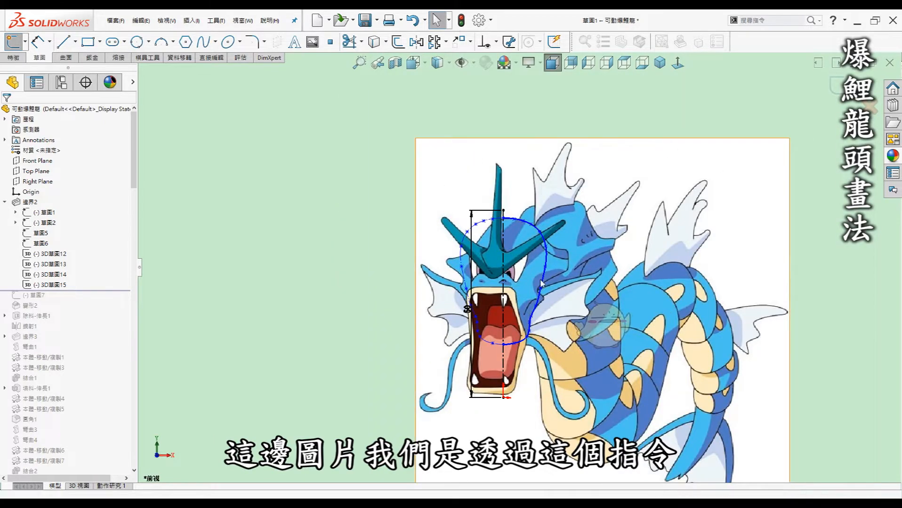
drag(467, 308, 376, 310)
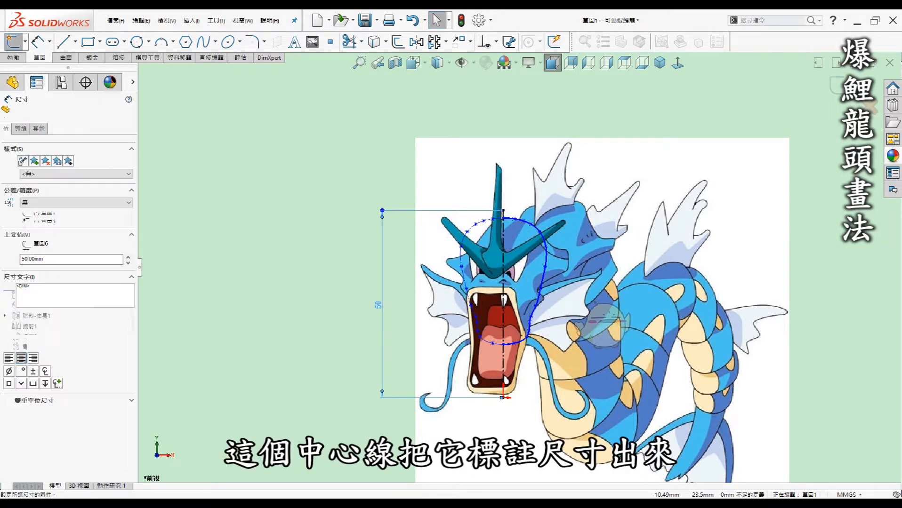
click(316, 352)
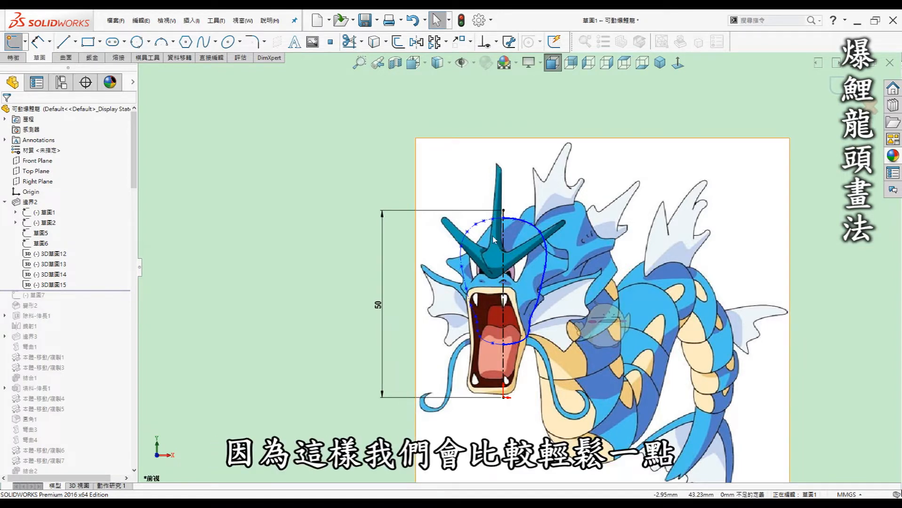
scroll(504, 295, down, 2)
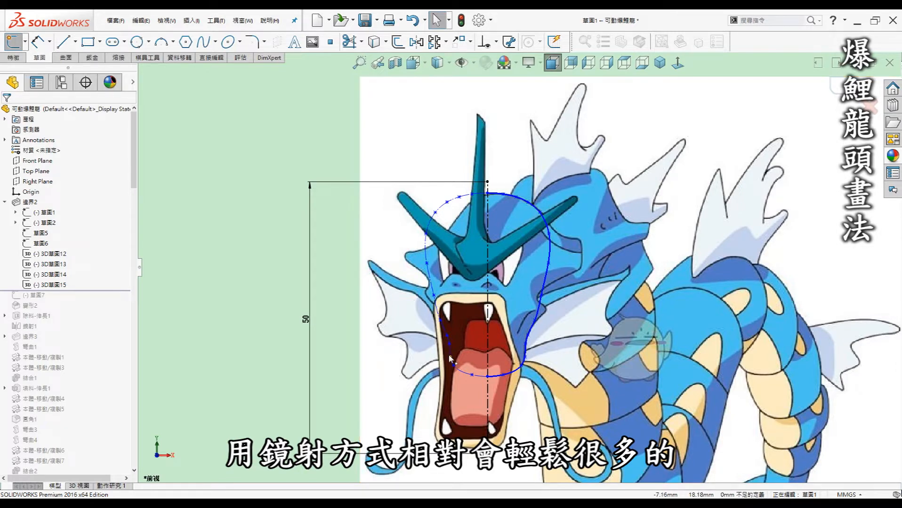
scroll(449, 355, up, 3)
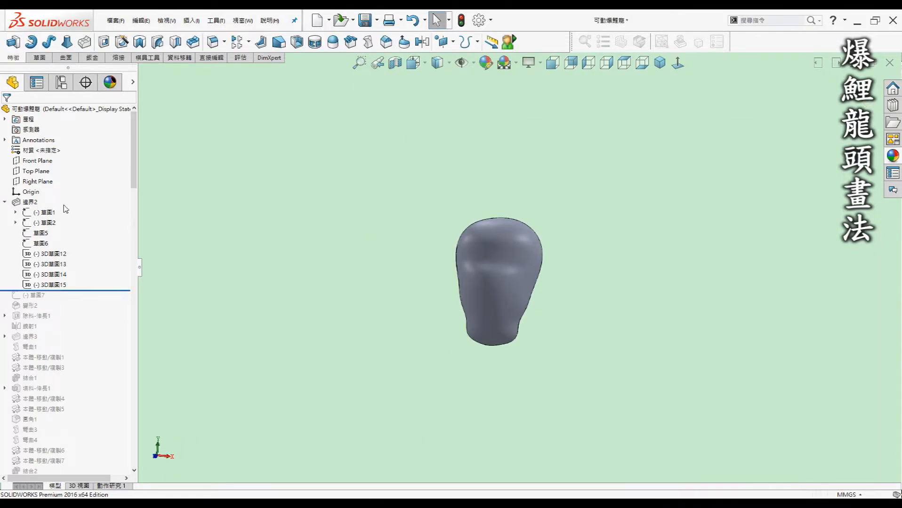
Step: Show all the sketches under the boundary feature, from 草圖1 through 3D草圖15
click(46, 213)
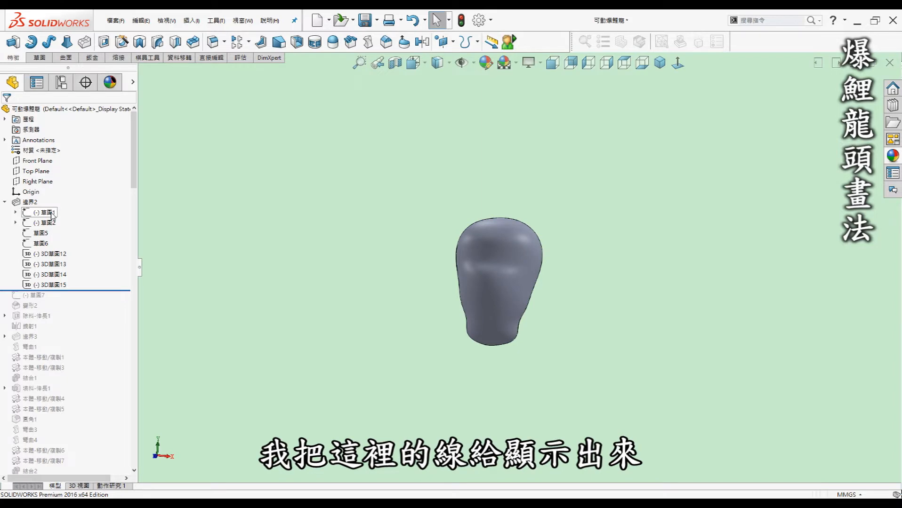
shift+click(48, 285)
key(shift+Tab)
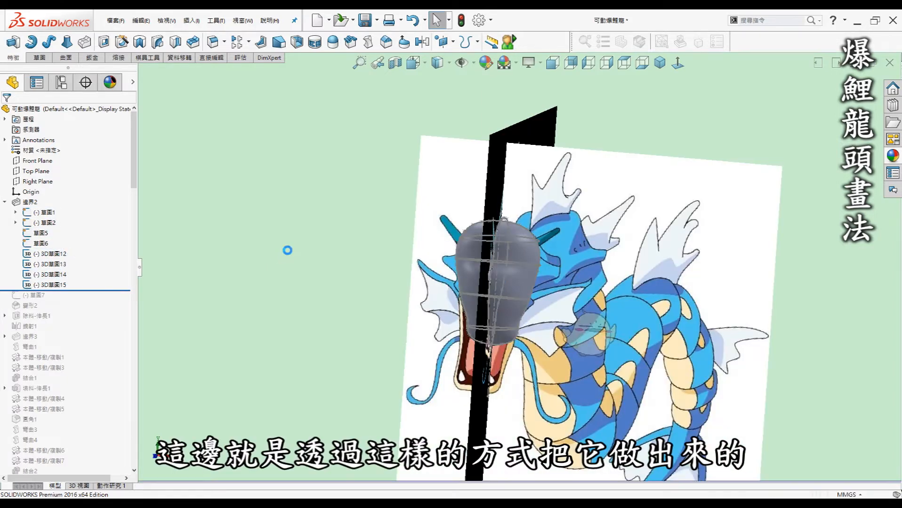
Step: Examine from several angles how the front and side outlines and the four 3D curves define the head body
middle_drag(287, 250, 295, 258)
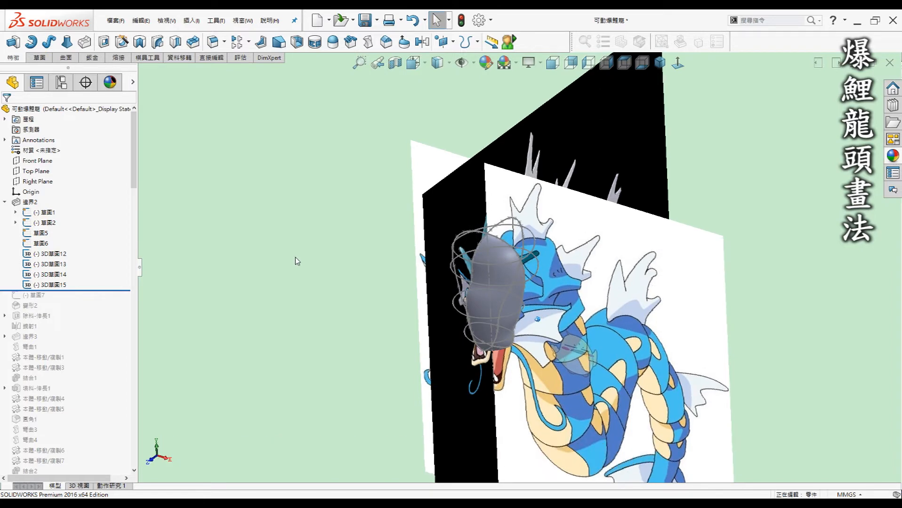
scroll(495, 254, down, 3)
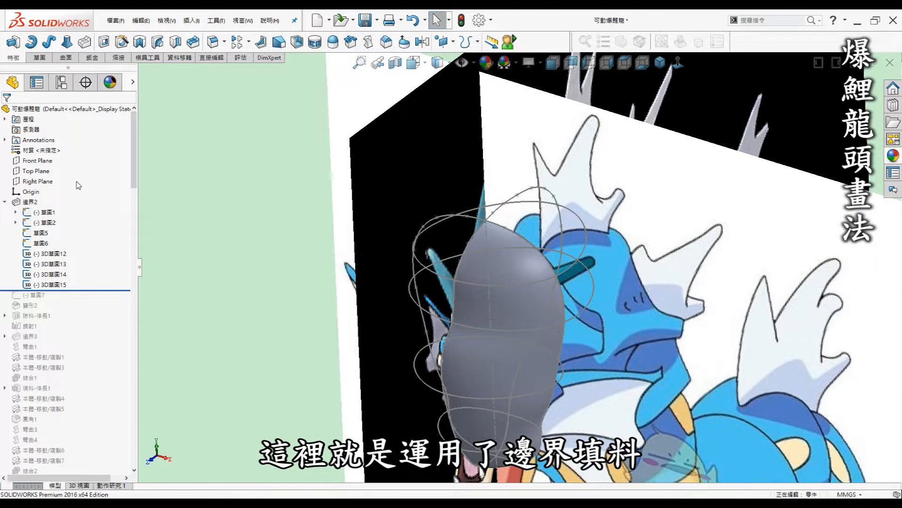
middle_drag(530, 241, 519, 220)
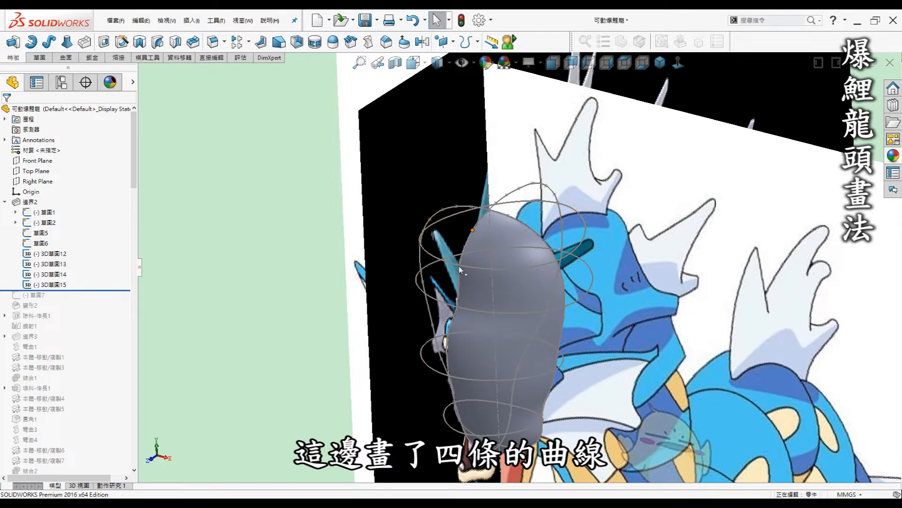
middle_drag(457, 263, 474, 202)
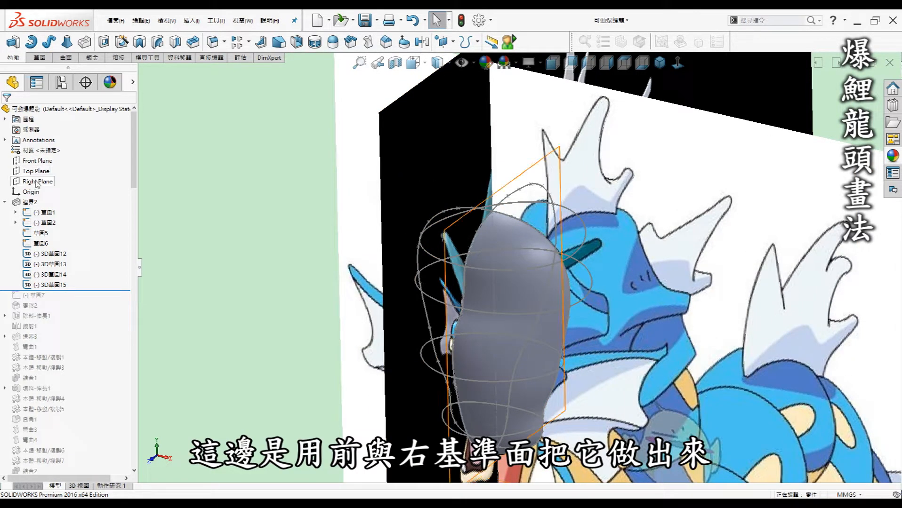
mouse_move(442, 235)
middle_down()
mouse_move(513, 219)
mouse_move(512, 242)
middle_up()
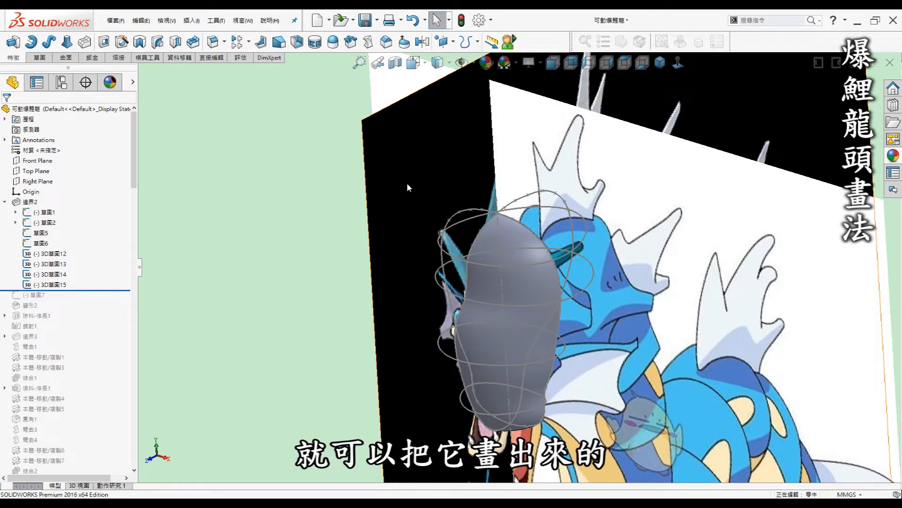
middle_drag(370, 233, 622, 244)
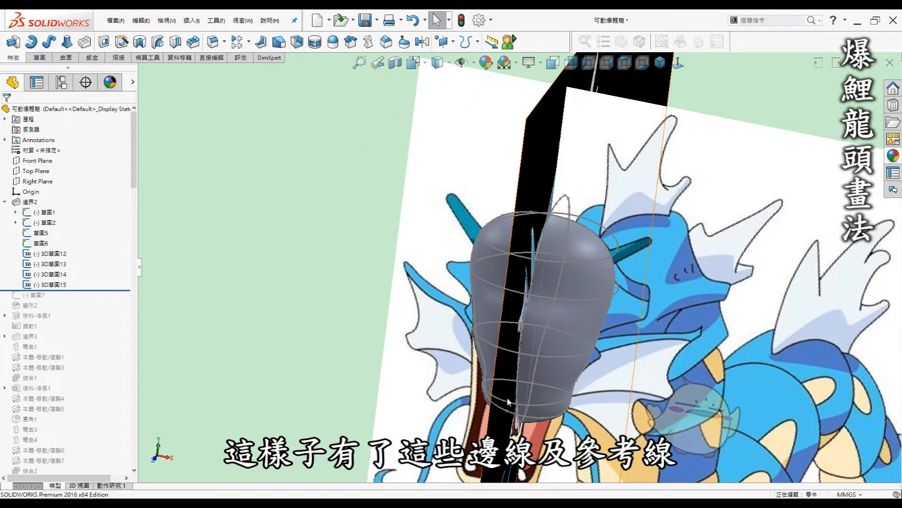
middle_drag(582, 272, 541, 271)
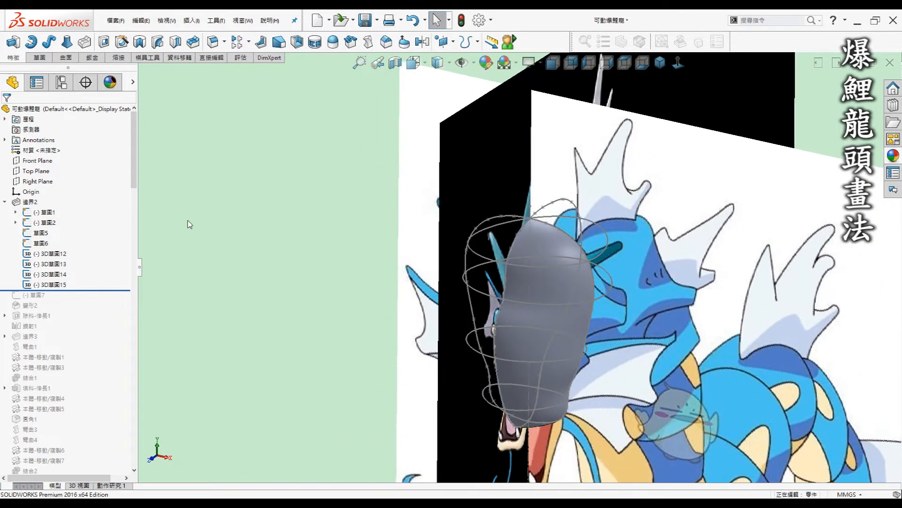
Step: Hide the boundary feature's sketches 草圖1 through 3D草圖15 and roll the history forward to include 草圖7
click(32, 213)
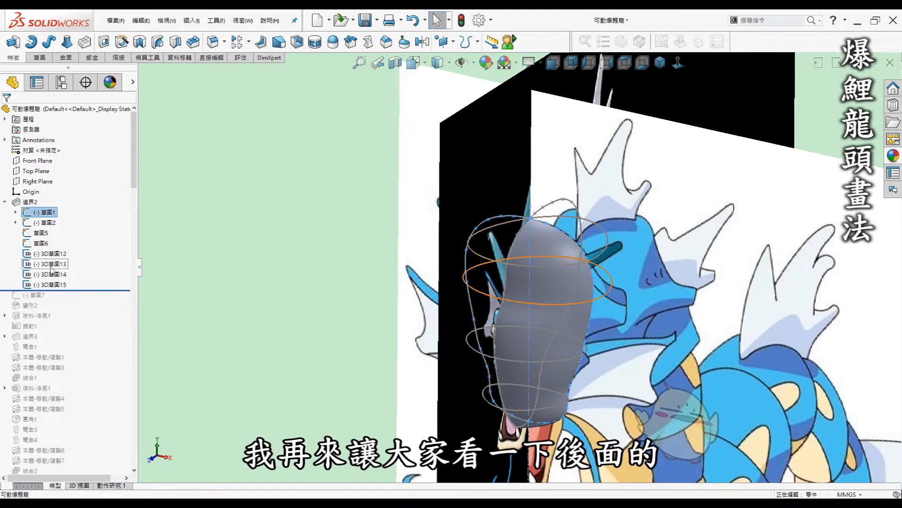
click(59, 285)
shift+click(42, 213)
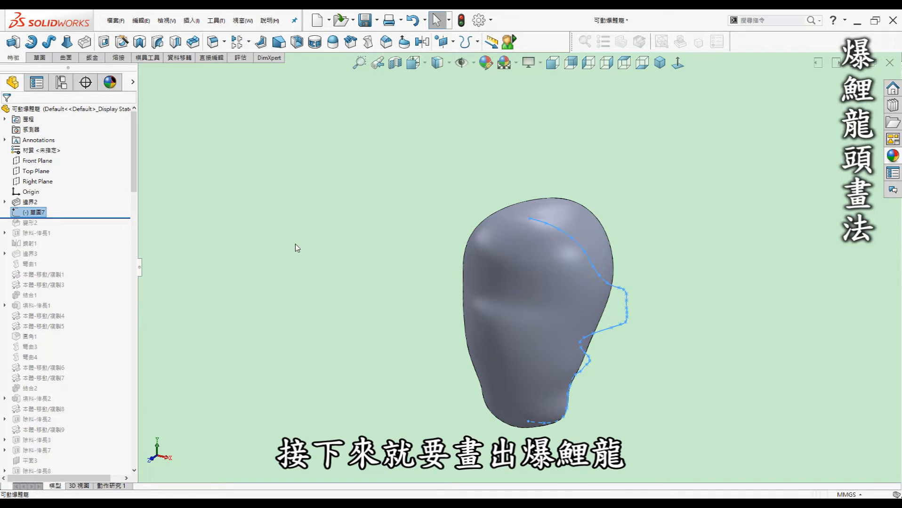
click(295, 244)
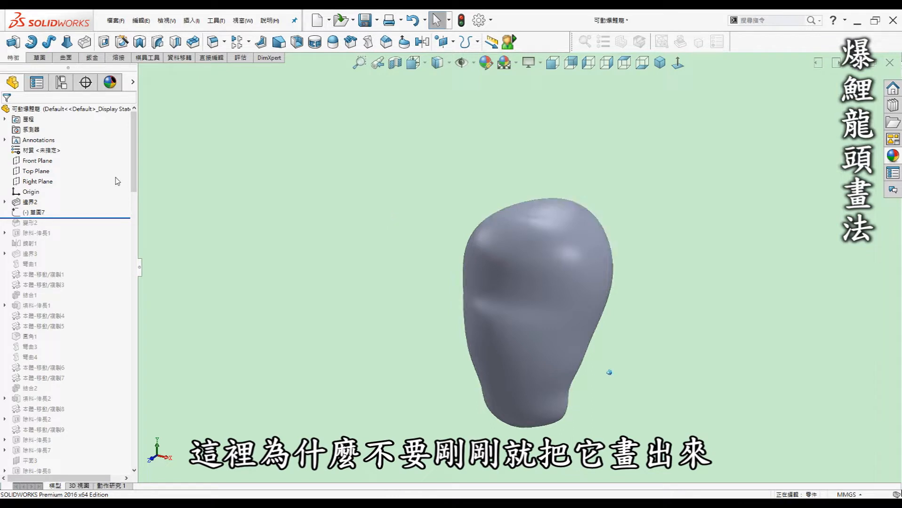
Step: Compare the 草圖7 profile with the boundary feature's 草圖1 outline in the front view
middle_drag(570, 254, 618, 269)
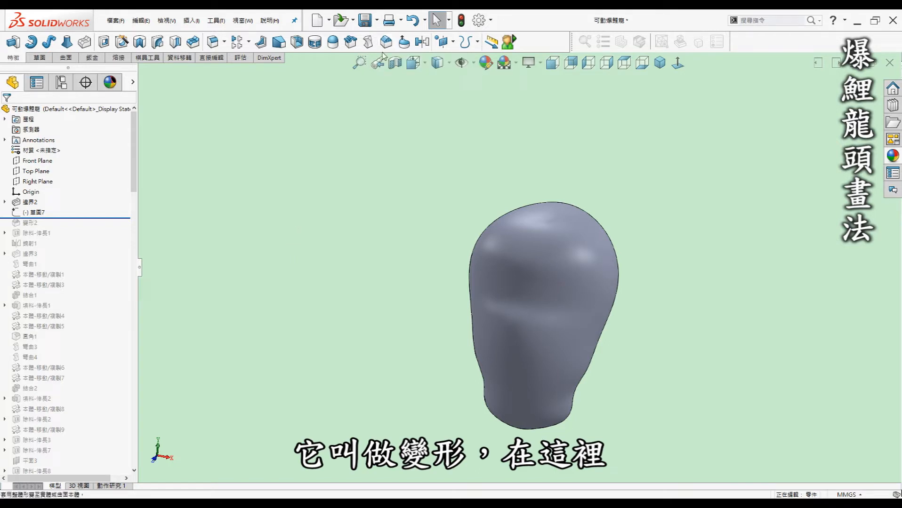
click(37, 214)
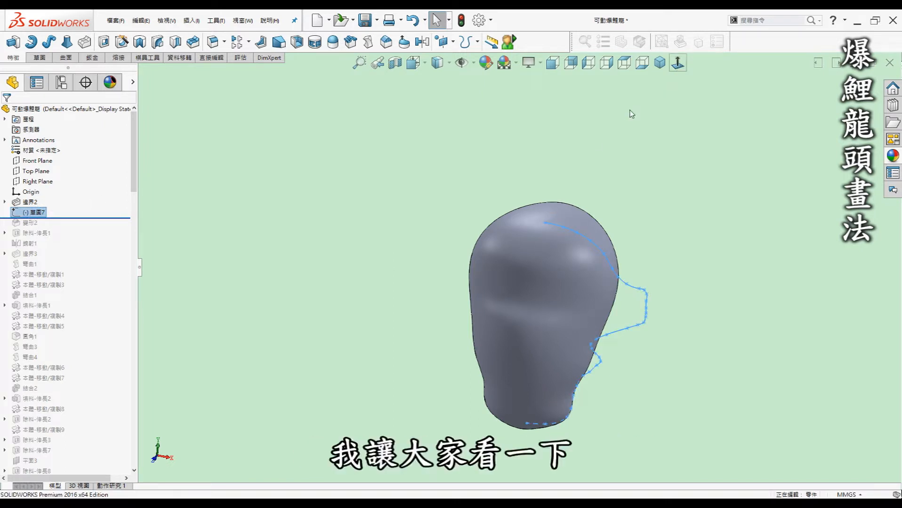
key(ctrl+1)
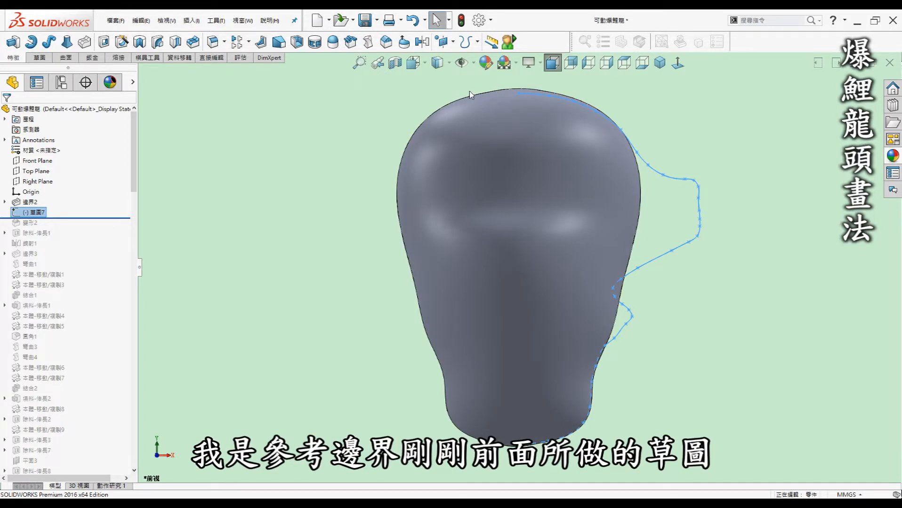
click(5, 203)
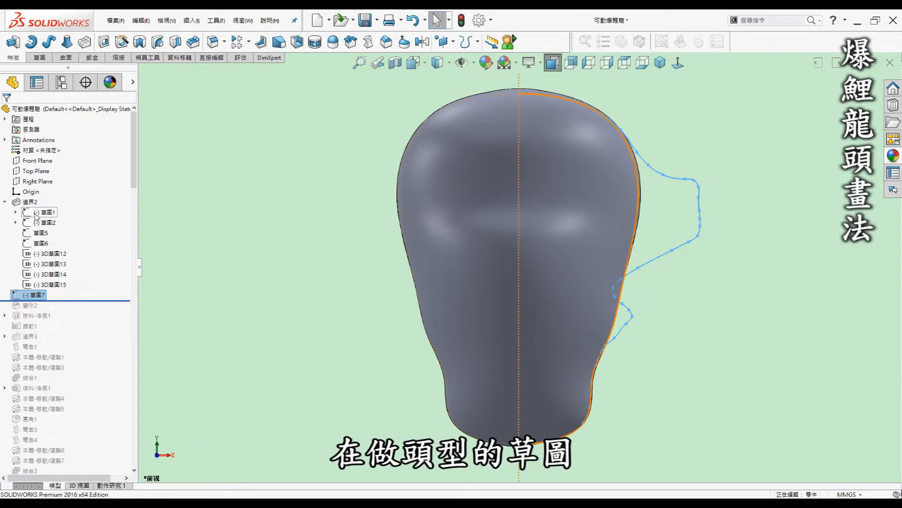
click(45, 212)
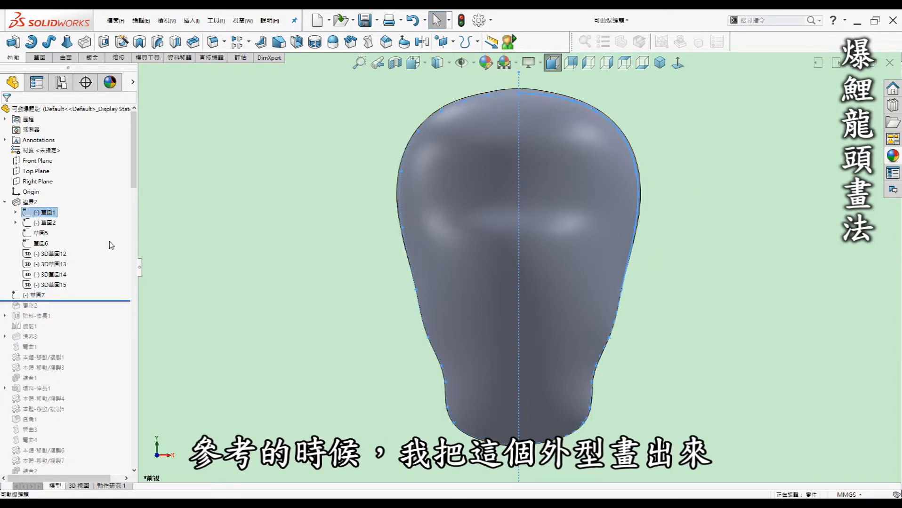
click(698, 170)
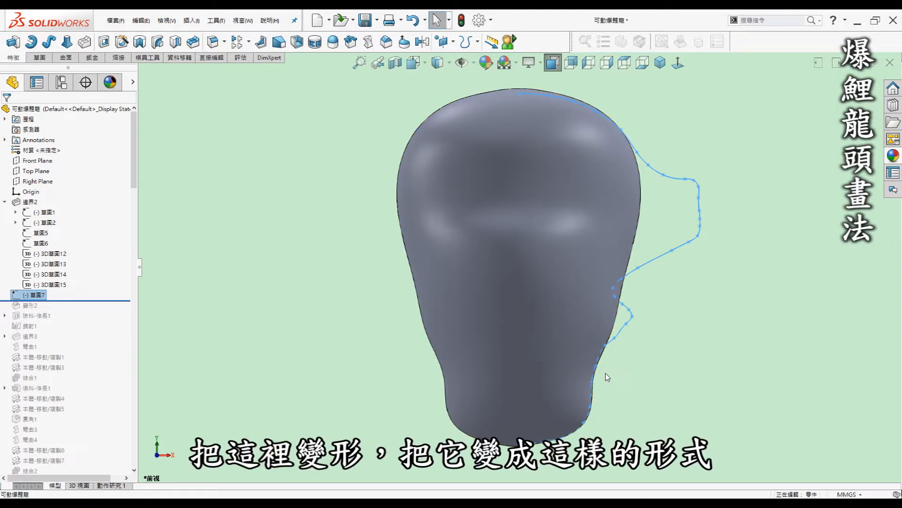
click(252, 338)
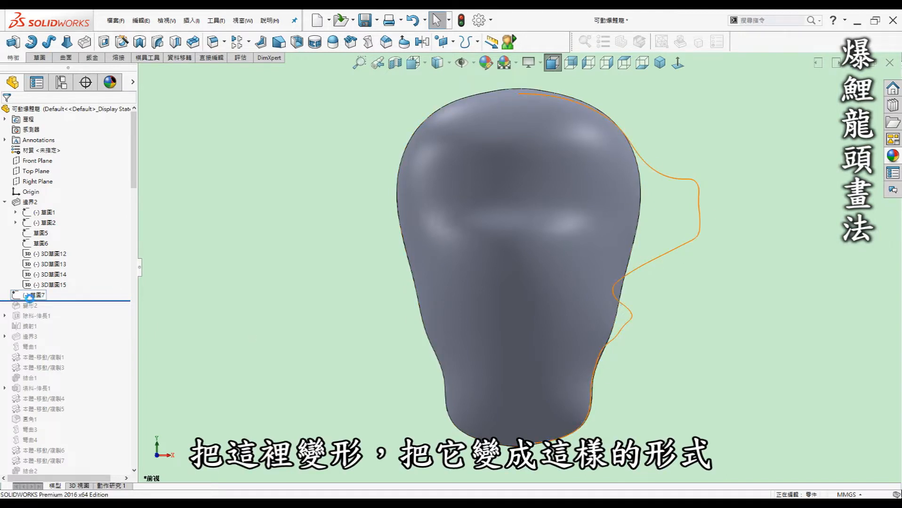
Step: Collapse the boundary feature and roll the history forward to include the deform feature 變形2
click(5, 202)
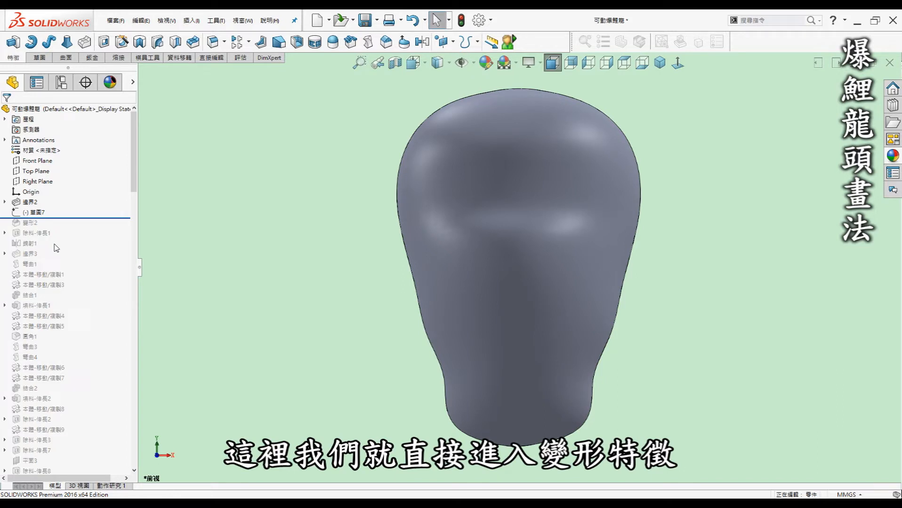
drag(62, 218, 61, 229)
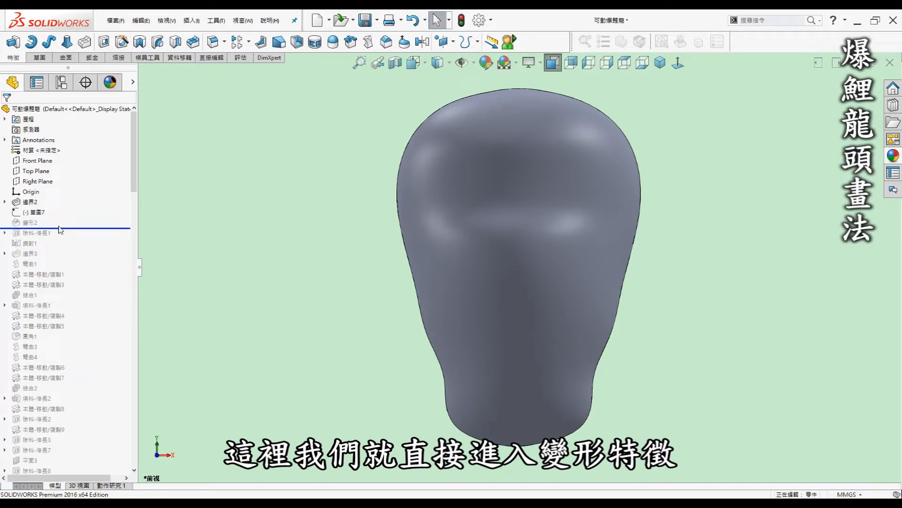
Step: Examine the deformed head from an angle, checking its shape against 草圖7 and the original boundary feature 邊界2
middle_drag(603, 244, 612, 247)
click(40, 216)
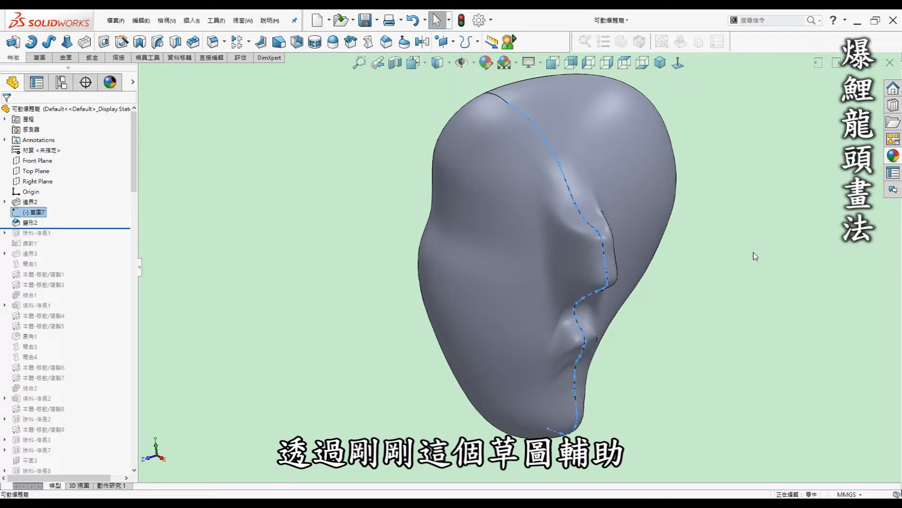
click(702, 250)
middle_drag(560, 153, 578, 161)
middle_drag(656, 323, 638, 343)
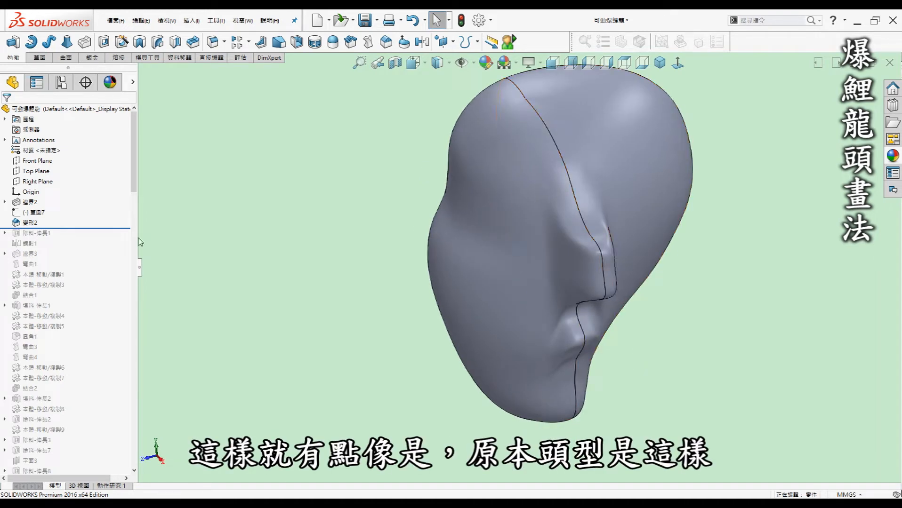
click(33, 201)
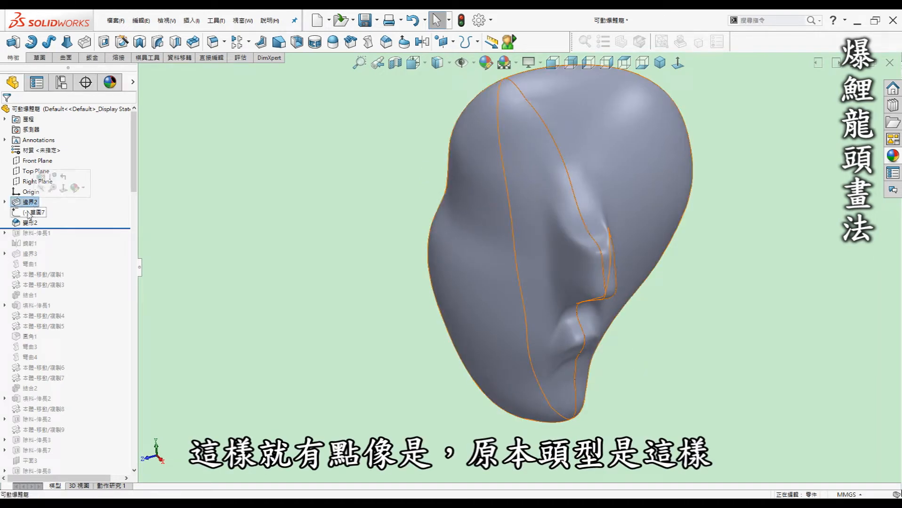
click(702, 290)
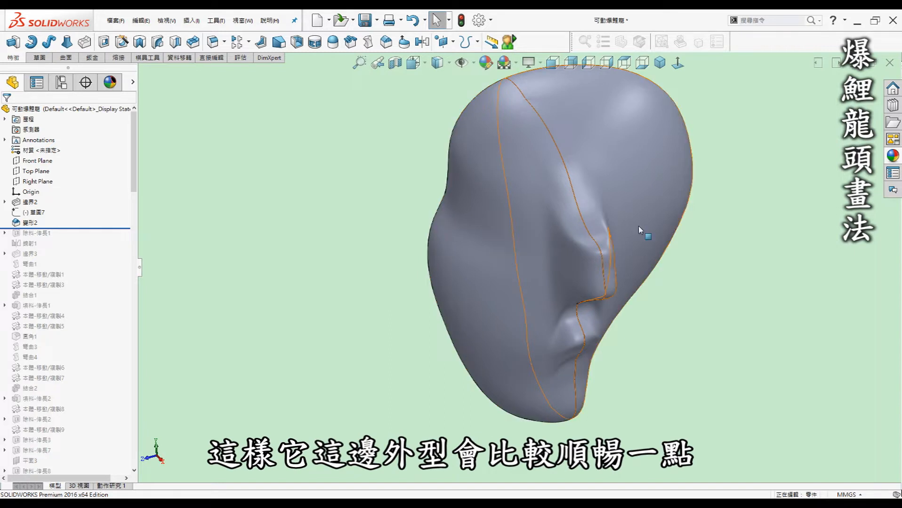
Step: Roll the history forward to include the extruded cut 除料-伸長1 and view the head's flat cut face
middle_drag(565, 212, 617, 219)
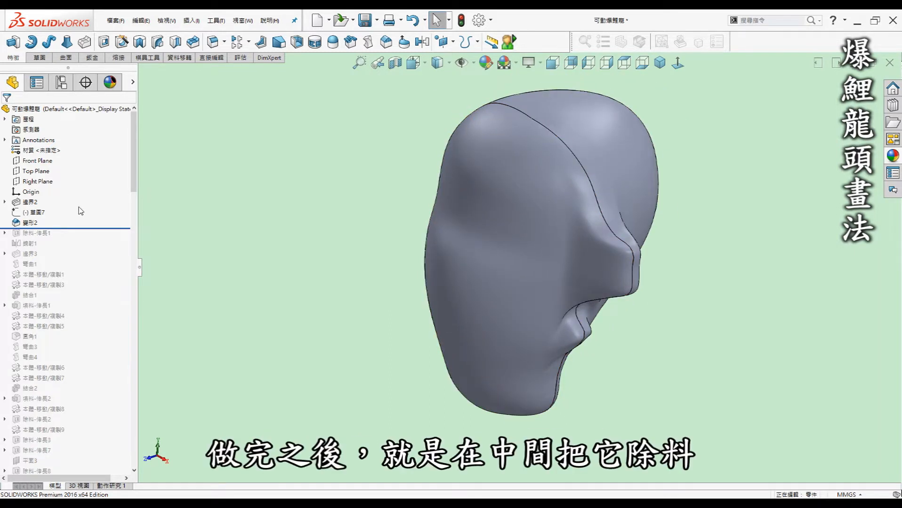
drag(72, 237, 74, 241)
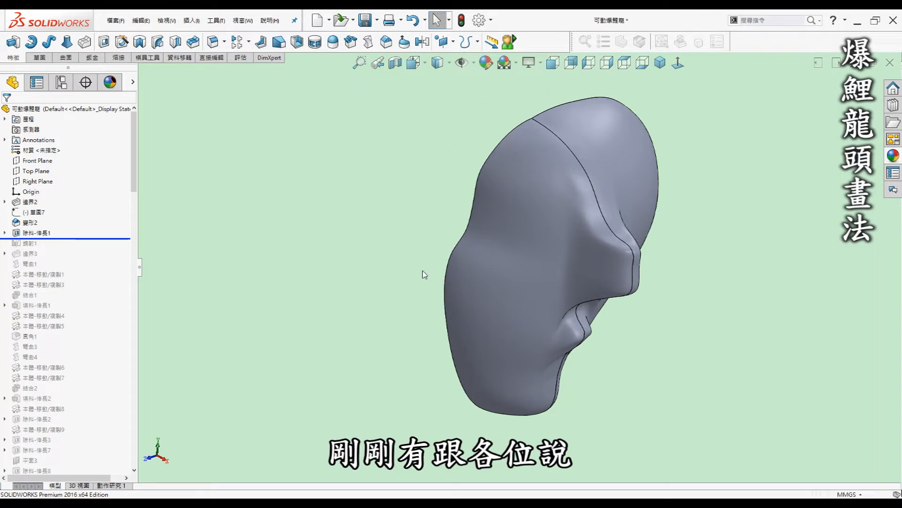
key(ctrl+1)
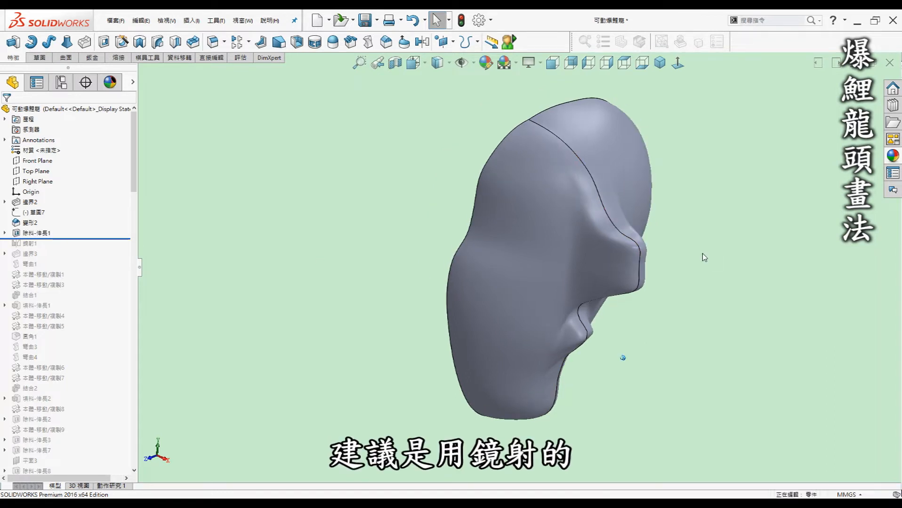
mouse_move(591, 241)
middle_down()
mouse_move(605, 239)
mouse_move(578, 230)
middle_up()
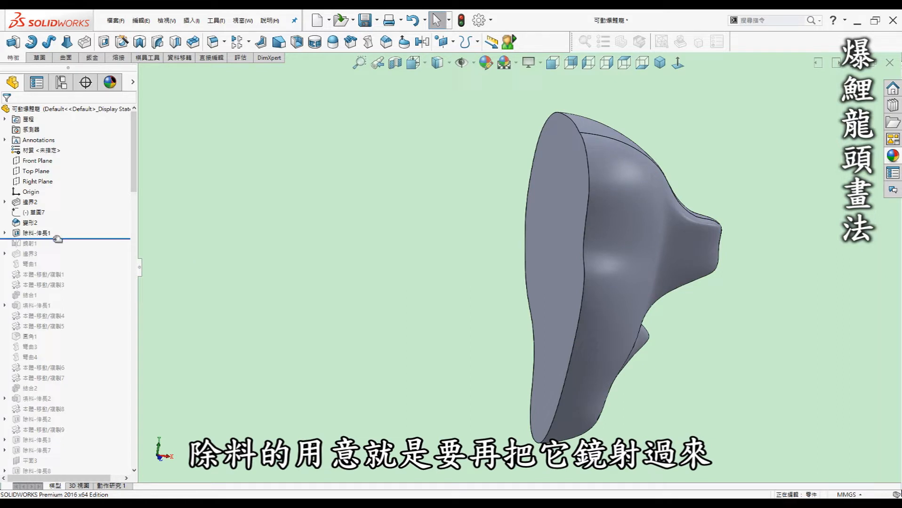
Step: Roll the history forward through the mirror 鏡射1 and boundary 邊界3, and highlight the 邊界3 body over the mouth
drag(58, 239, 57, 248)
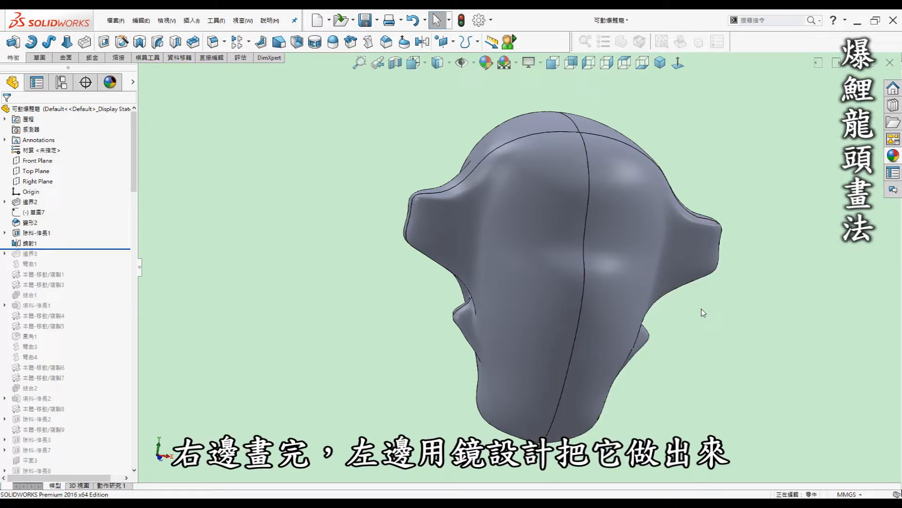
key(ctrl+1)
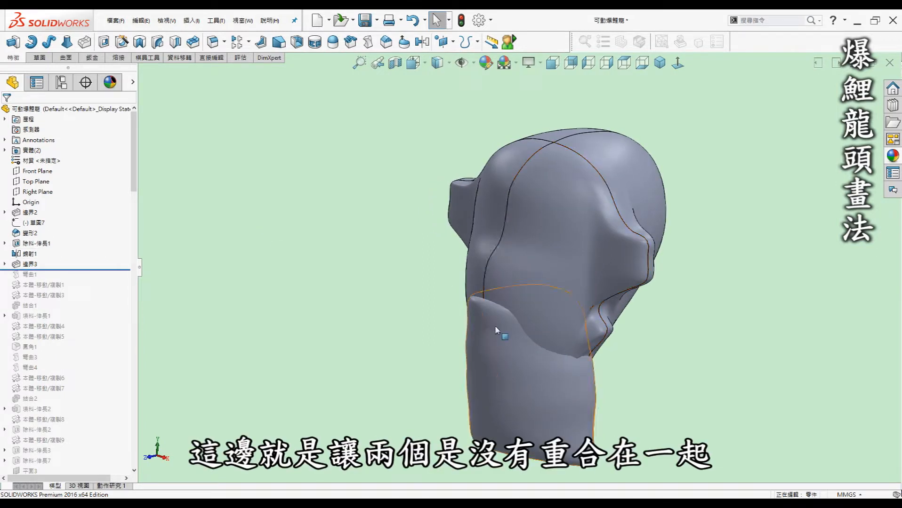
click(17, 265)
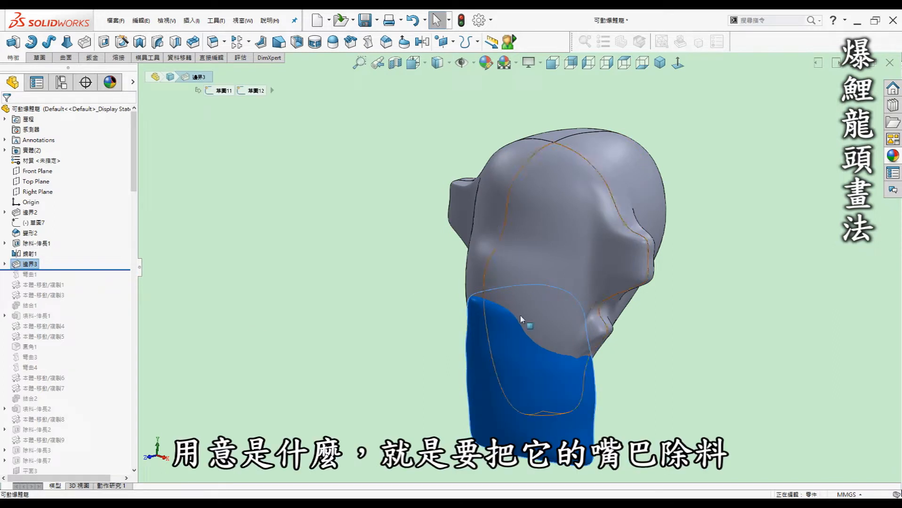
click(675, 355)
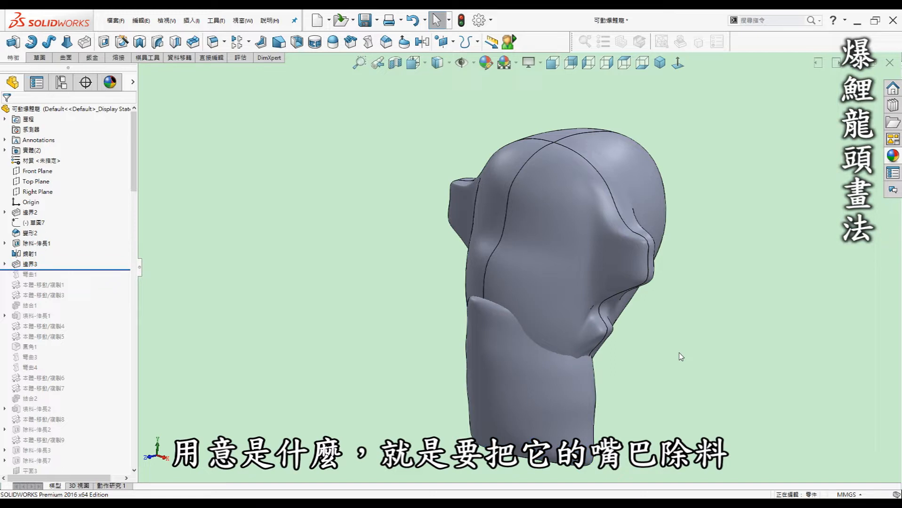
Step: Roll the history forward through the flex 彎曲1 to include the body move 本體-移動/複製1
mouse_move(639, 355)
middle_down()
mouse_move(628, 337)
mouse_move(558, 357)
mouse_move(644, 358)
middle_up()
drag(118, 269, 117, 281)
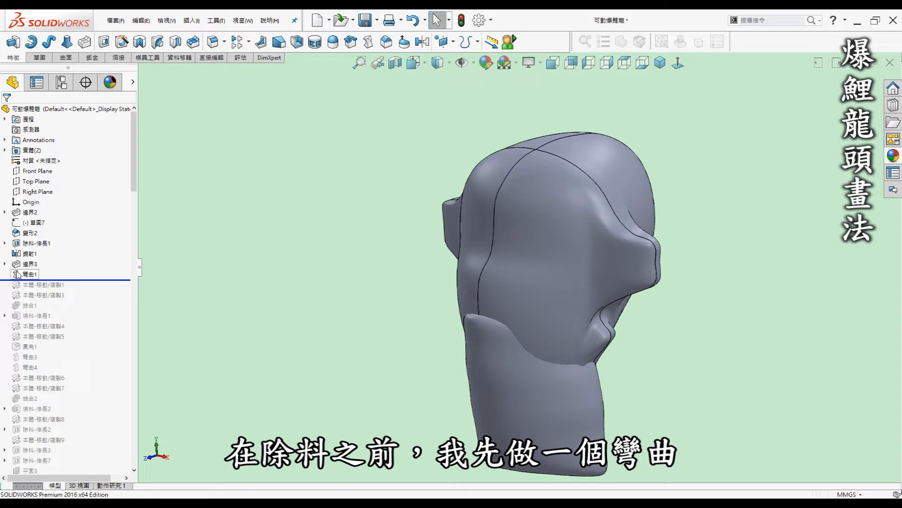
middle_drag(346, 267, 620, 143)
middle_drag(633, 368, 578, 290)
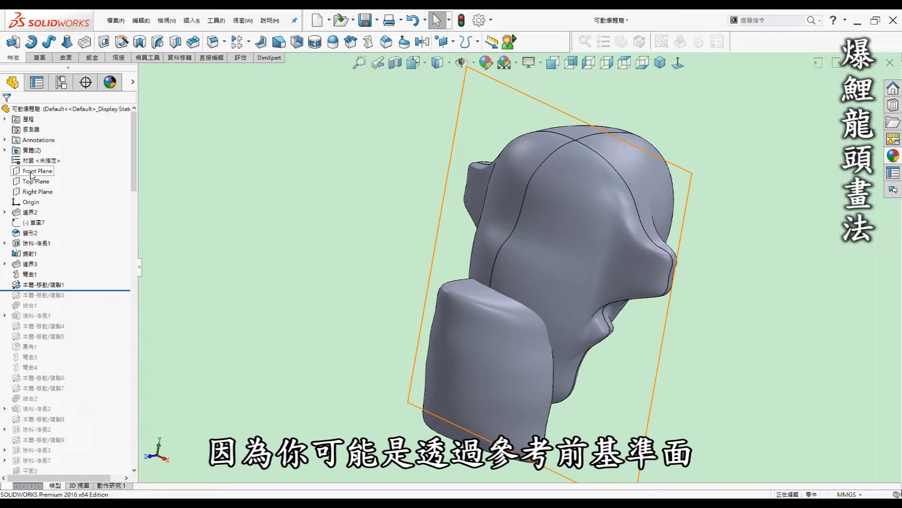
Step: Check the moved body's position against the Front Plane and locate the Move/Copy Bodies command among the direct editing tools
click(31, 172)
middle_drag(275, 213, 341, 232)
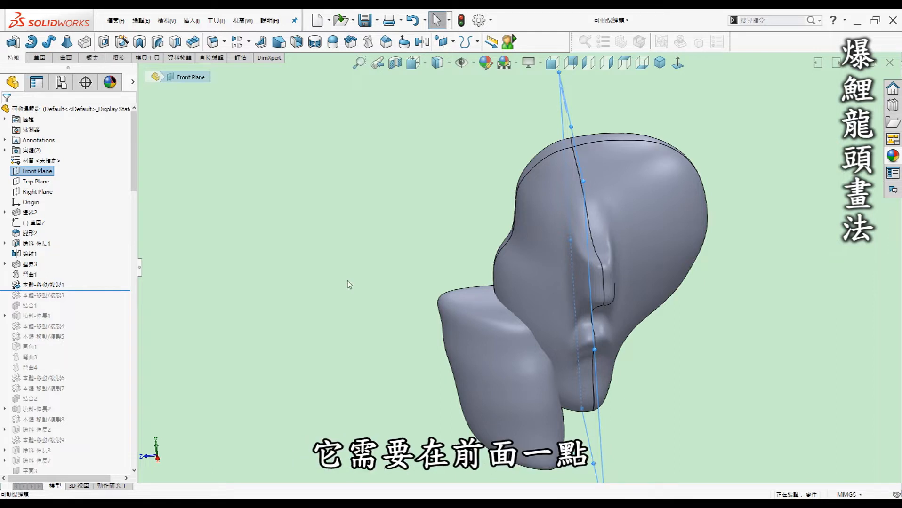
click(418, 318)
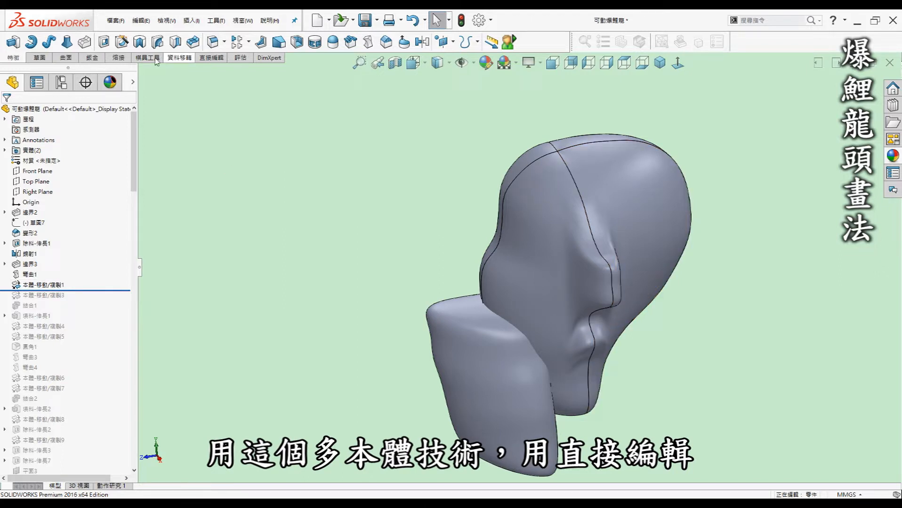
click(212, 60)
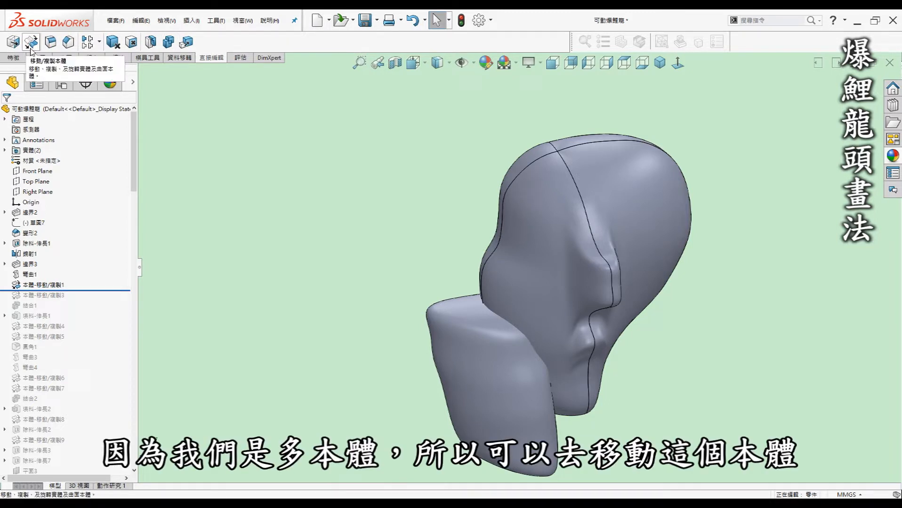
click(14, 57)
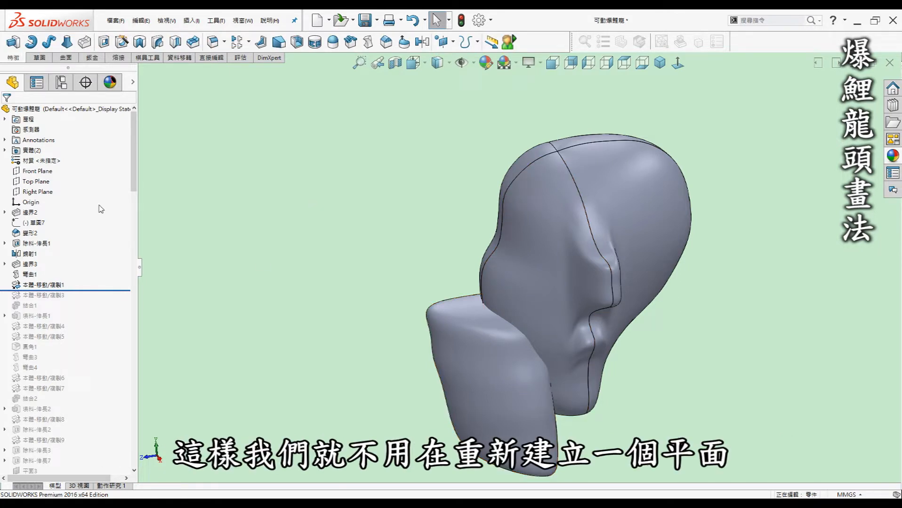
mouse_move(414, 304)
middle_down()
mouse_move(392, 295)
mouse_move(398, 314)
mouse_move(408, 312)
middle_up()
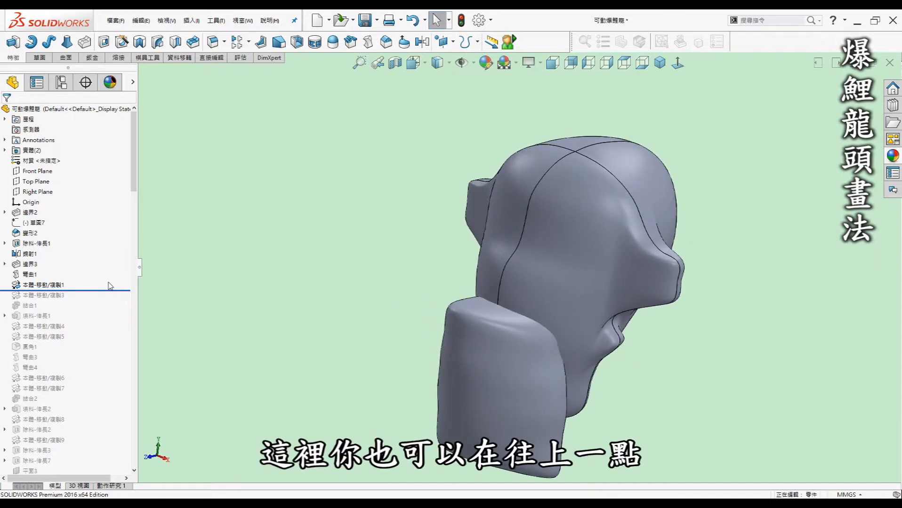
Step: Roll the history forward to include 本體-移動/複製3 and check the body's position in front, right and isometric views
drag(73, 291, 73, 301)
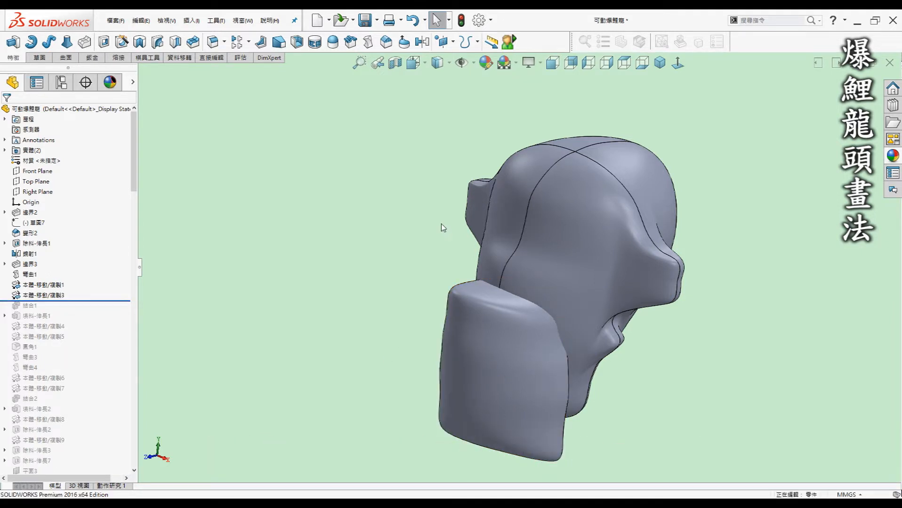
key(ctrl+1)
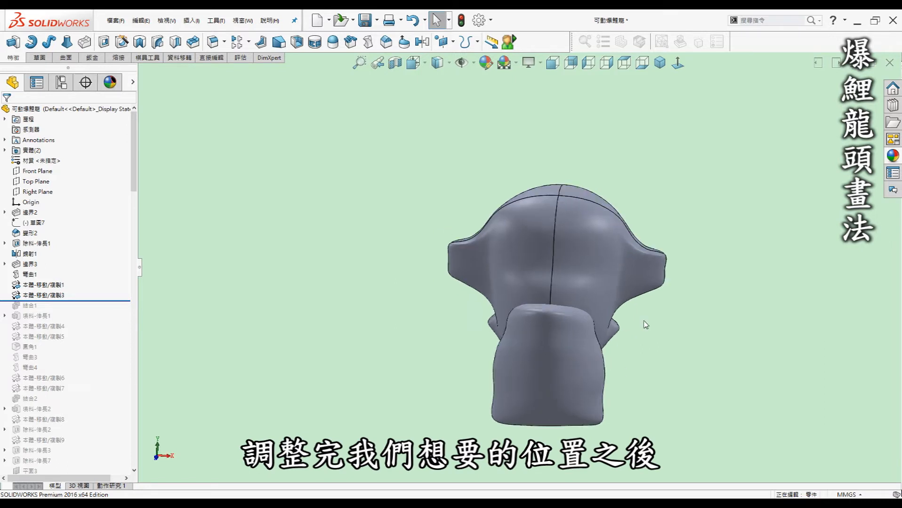
click(553, 62)
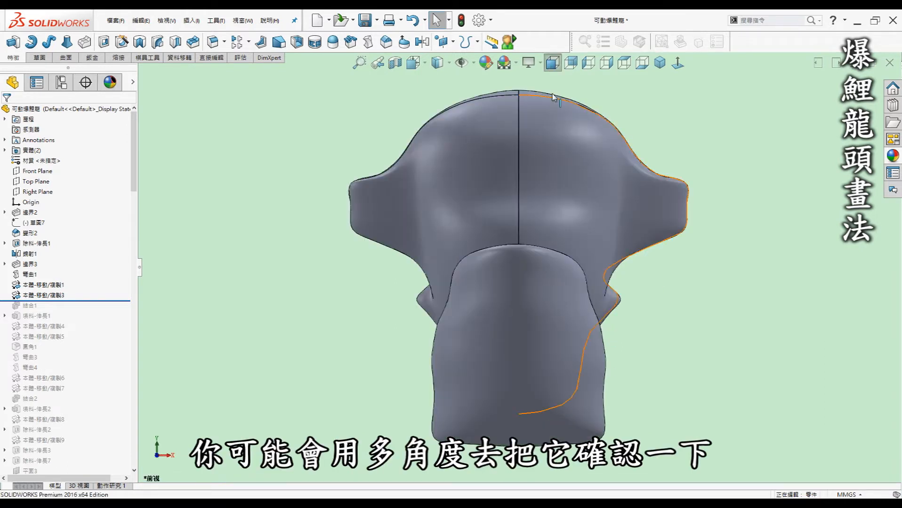
click(606, 63)
click(660, 62)
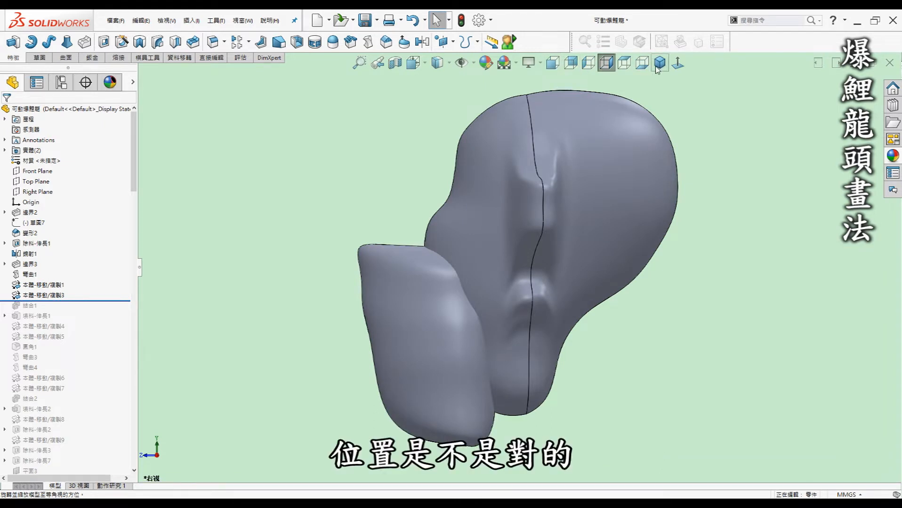
Step: Roll the history forward to include the combine feature 結合1 and view the material removed at the mouth
drag(83, 300, 92, 314)
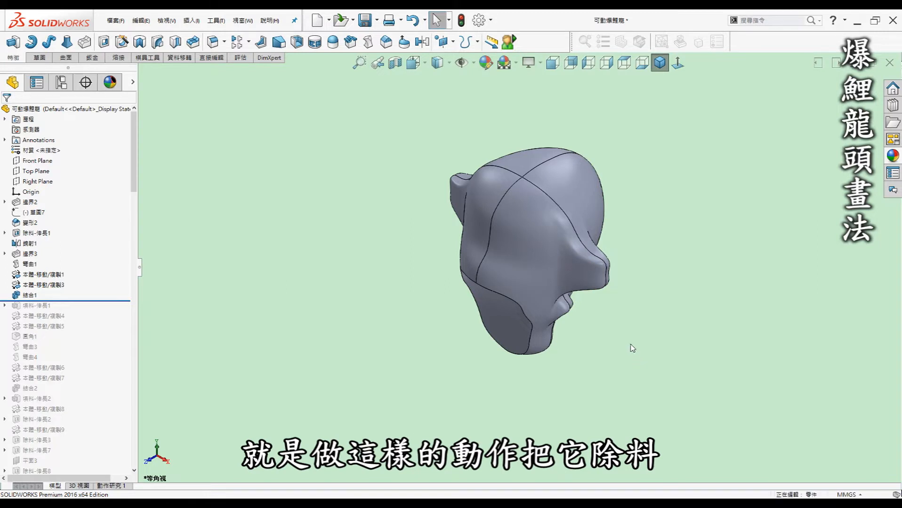
key(ctrl+1)
middle_drag(547, 292, 441, 299)
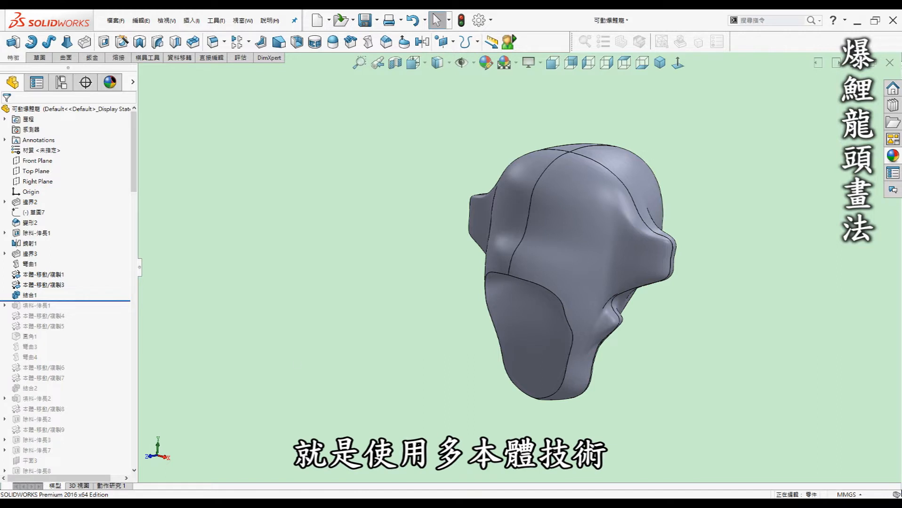
Step: Roll the history forward to include the crest extrusion 填料-伸長1 and locate Move/Copy Bodies for repositioning it
drag(96, 301, 98, 313)
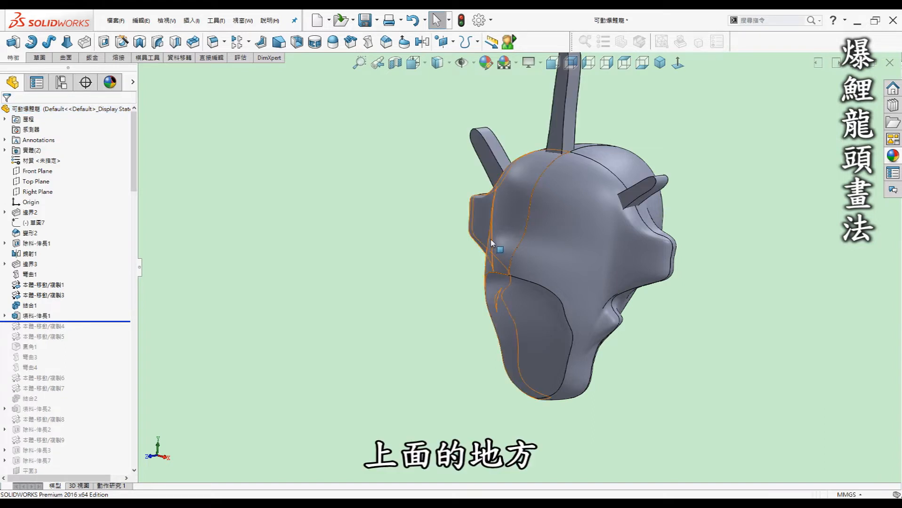
scroll(437, 268, up, 1)
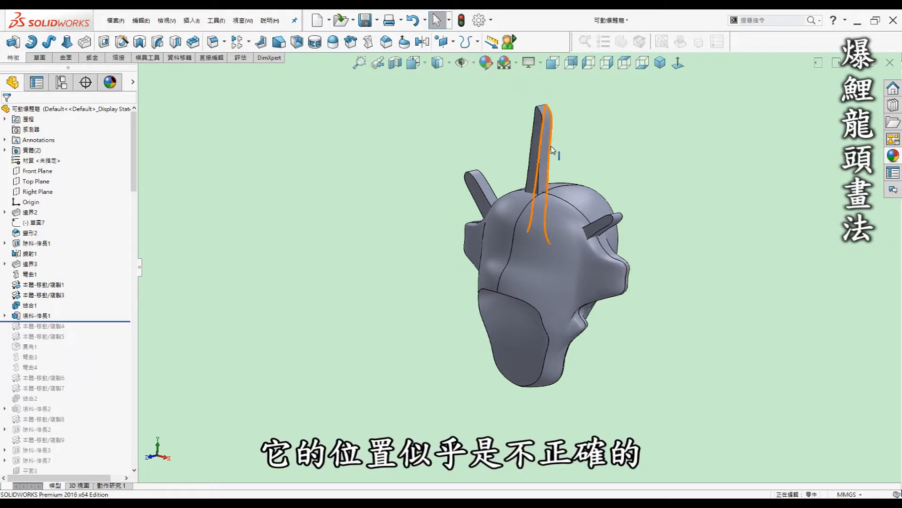
drag(134, 179, 132, 193)
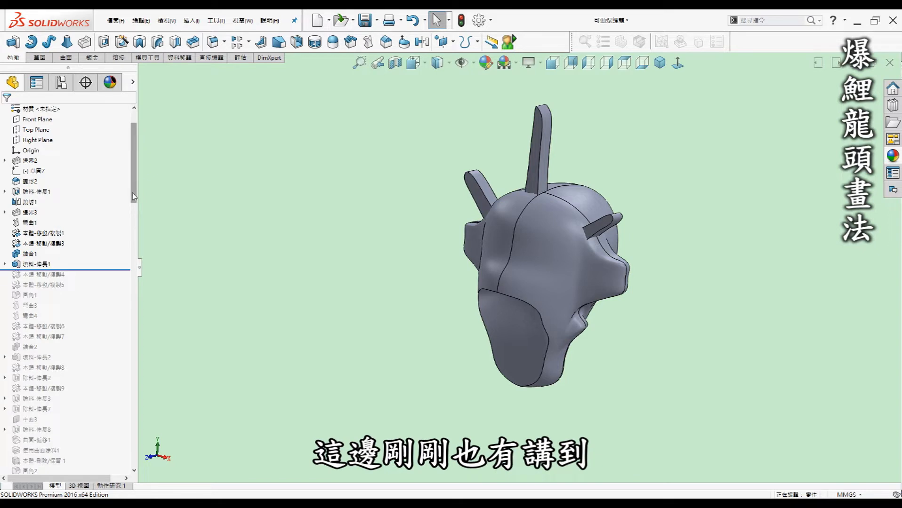
click(222, 61)
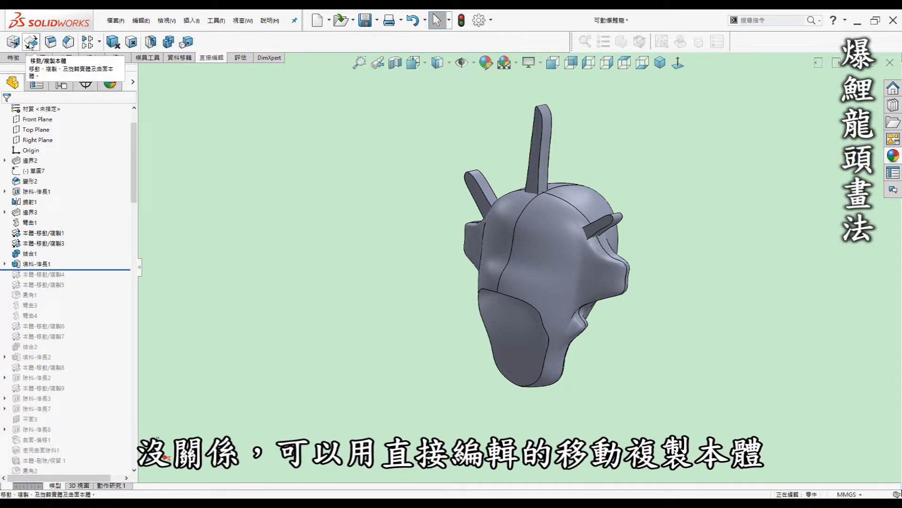
drag(135, 156, 134, 138)
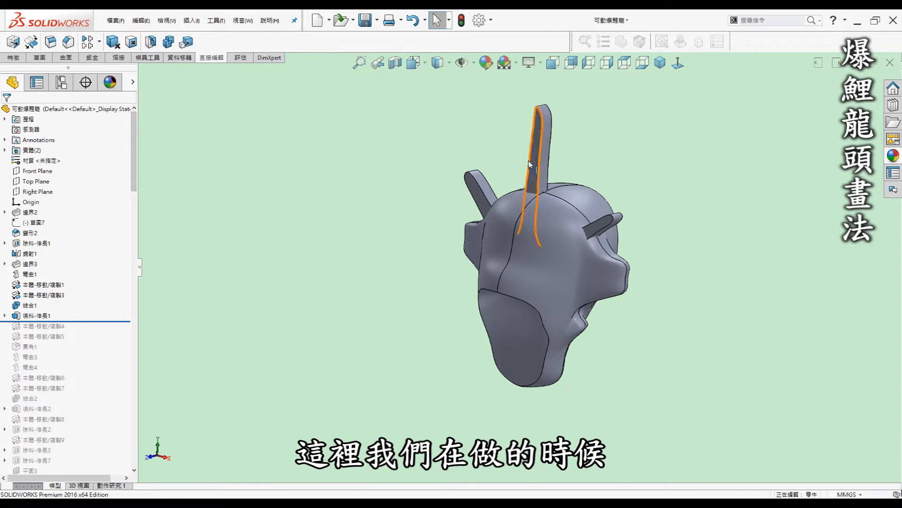
Step: Inspect the merge setting of the crest extrusion 填料-伸長1 without changing it, and check the part's list of solid bodies
right_click(49, 315)
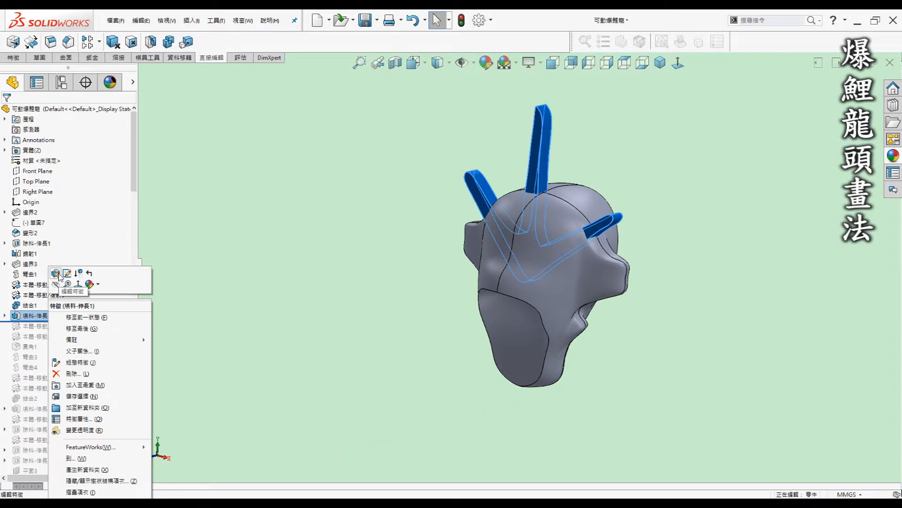
click(58, 273)
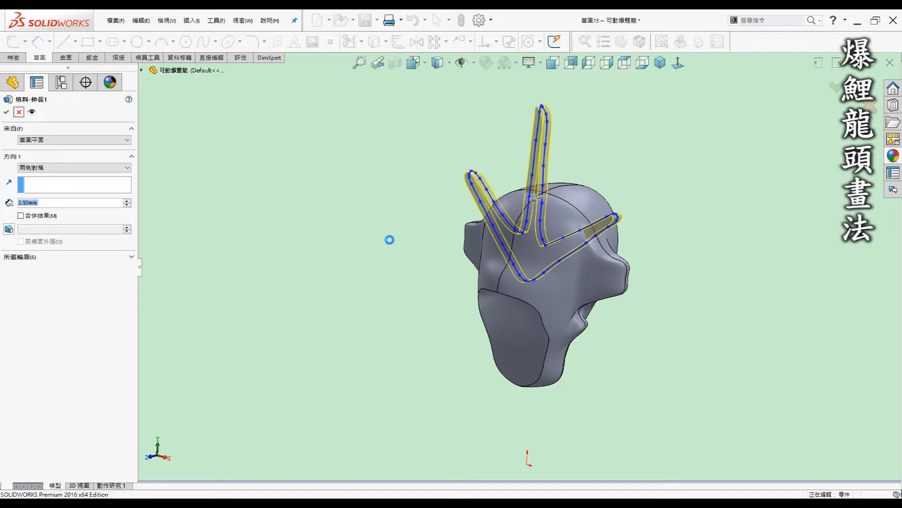
key(Escape)
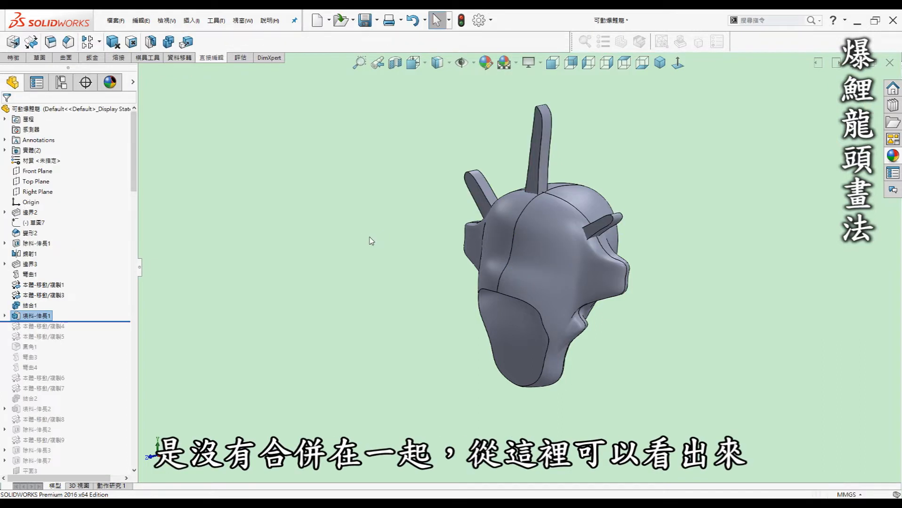
click(4, 150)
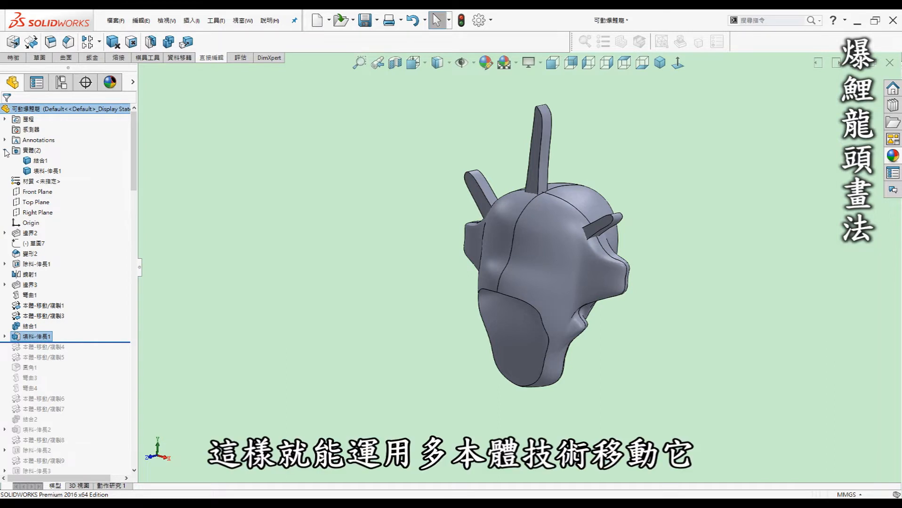
click(4, 150)
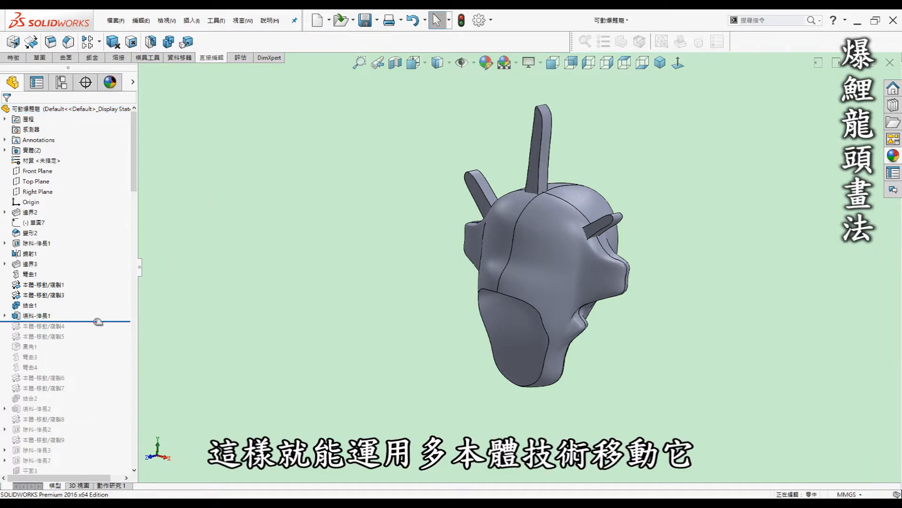
Step: Roll the history forward through 本體-移動/複製4, 本體-移動/複製5 and the crest fillet 圓角1 to include the flex 彎曲3
drag(96, 322, 93, 342)
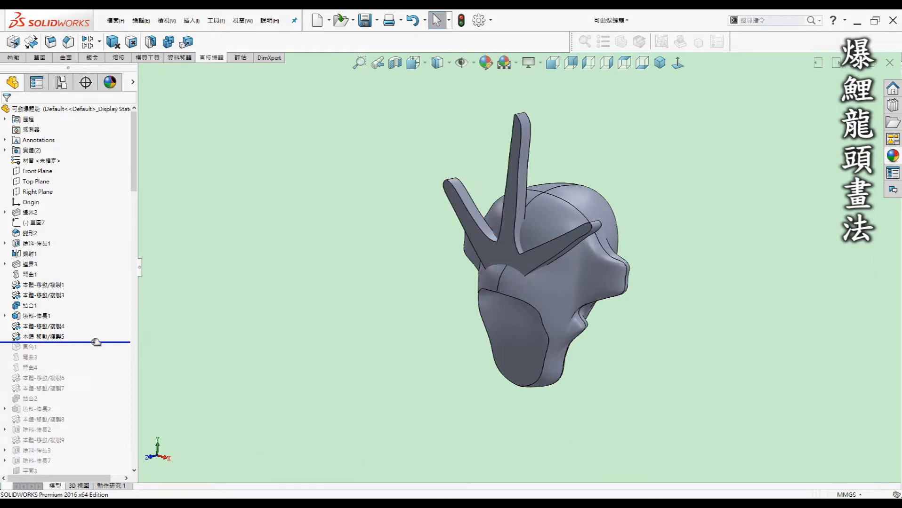
drag(93, 353, 93, 355)
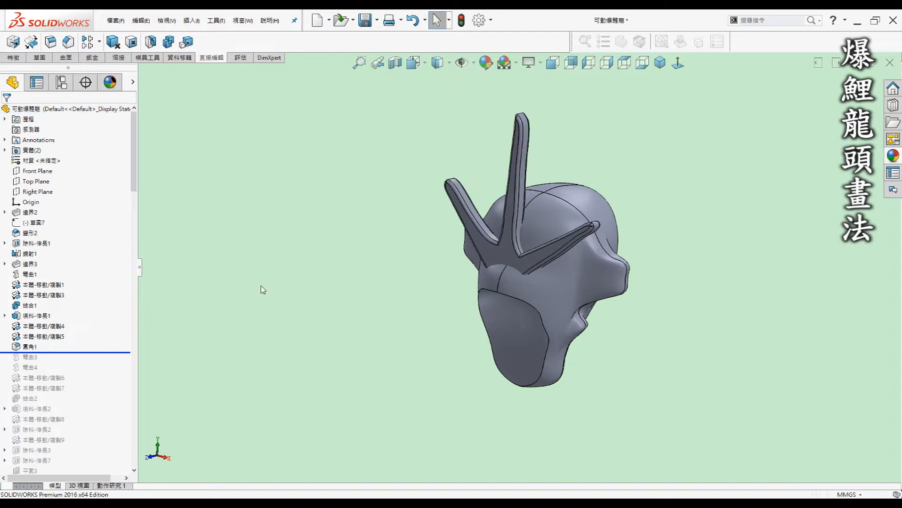
middle_drag(281, 278, 304, 277)
mouse_move(533, 329)
middle_down()
mouse_move(540, 333)
mouse_move(528, 322)
middle_up()
scroll(408, 266, down, 1)
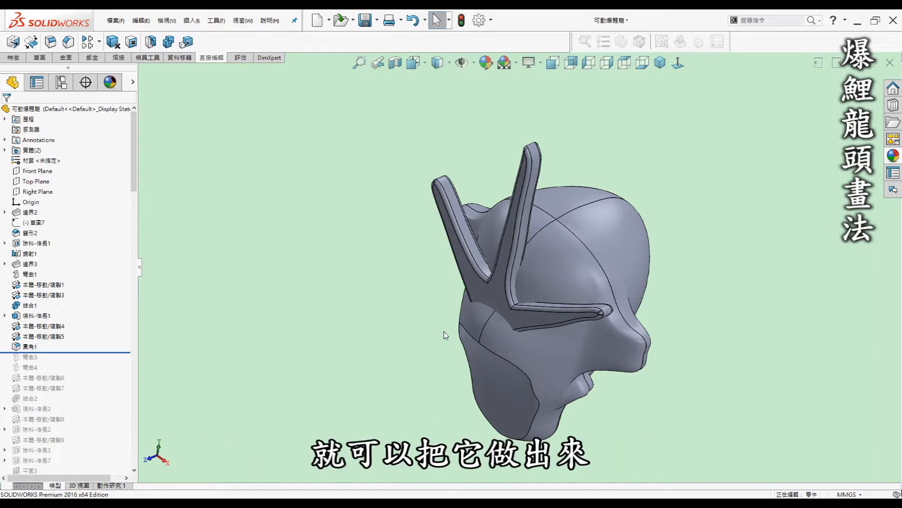
drag(87, 352, 102, 362)
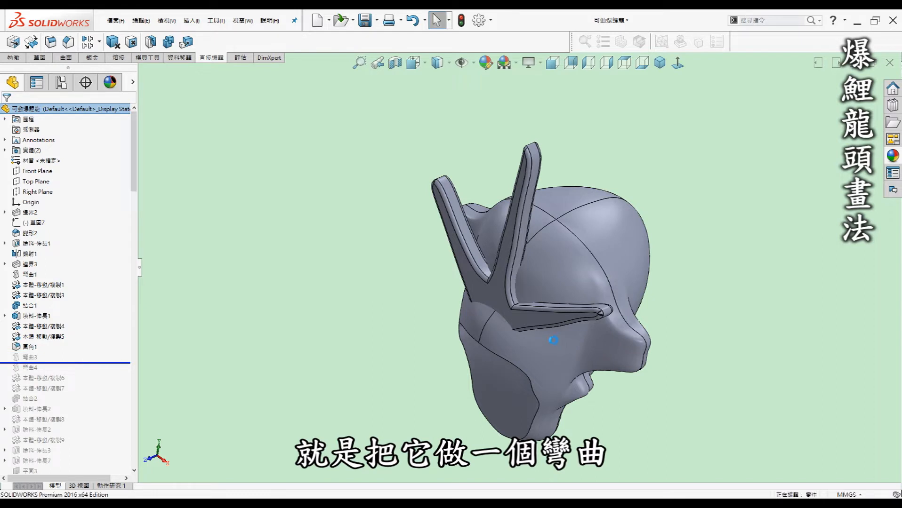
Step: Roll the history forward to include the flex 彎曲4 and examine the crest's two bending directions from the side and above
drag(91, 363, 87, 374)
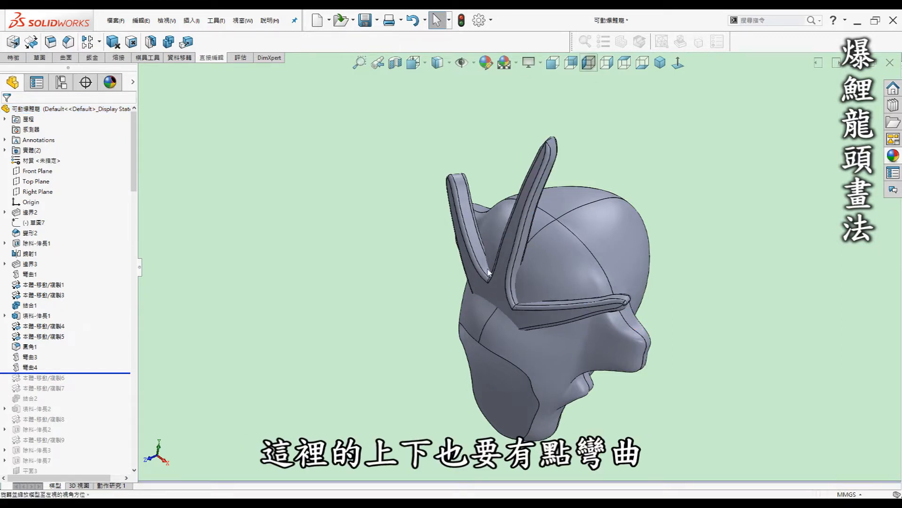
middle_drag(387, 274, 561, 136)
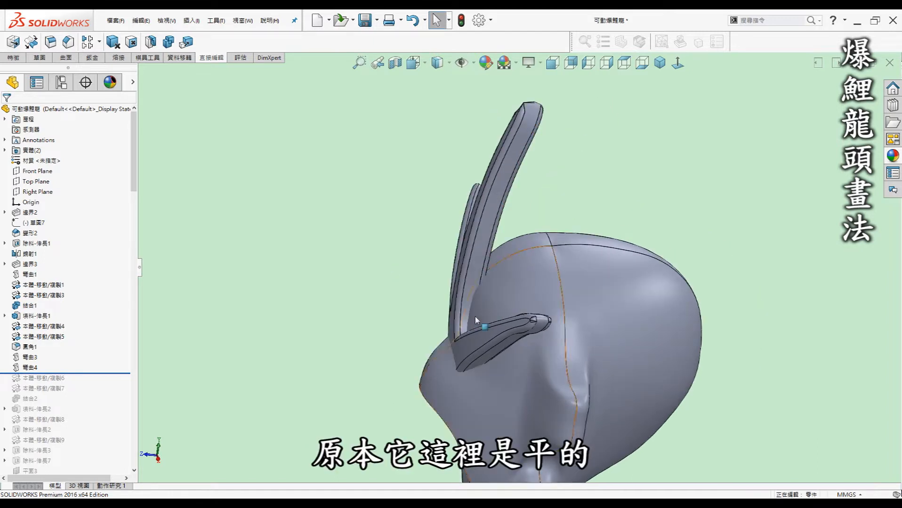
mouse_move(556, 82)
middle_down()
mouse_move(566, 98)
mouse_move(561, 93)
middle_up()
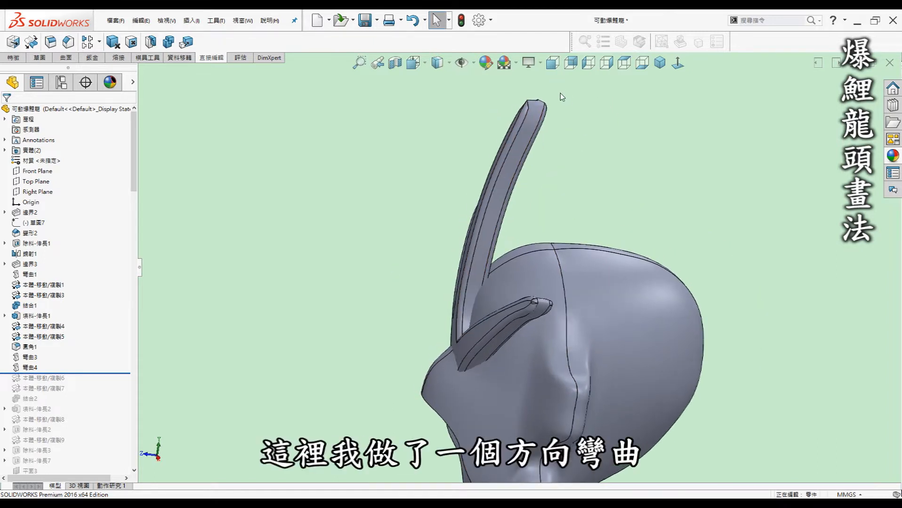
middle_drag(469, 332, 480, 370)
key(ctrl+5)
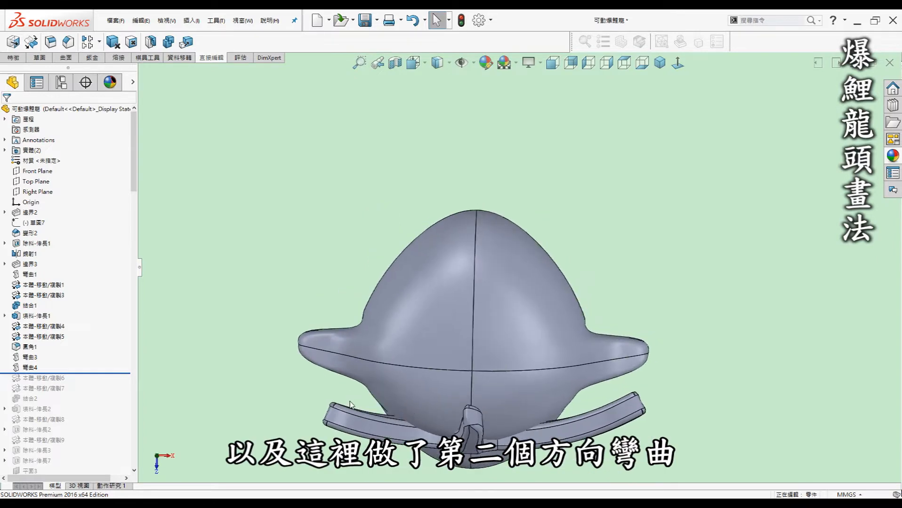
middle_drag(646, 308, 342, 287)
middle_drag(441, 271, 445, 275)
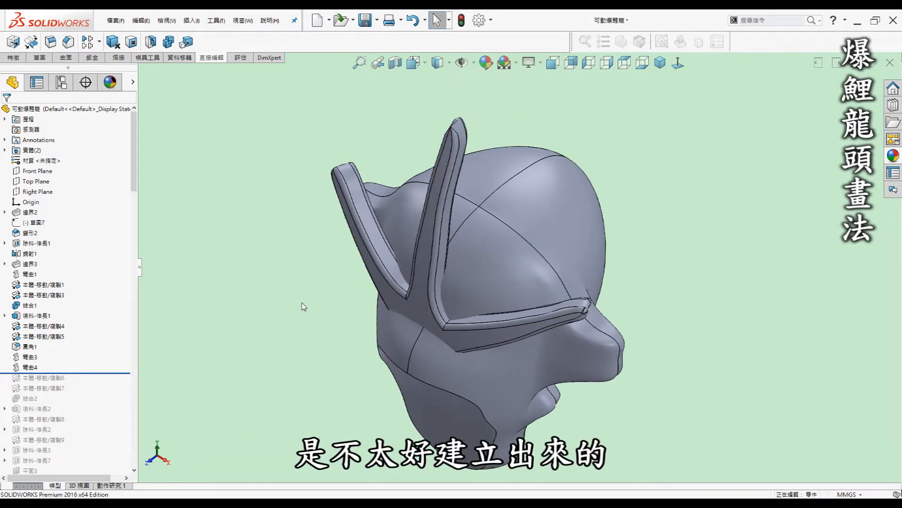
middle_drag(229, 325, 236, 310)
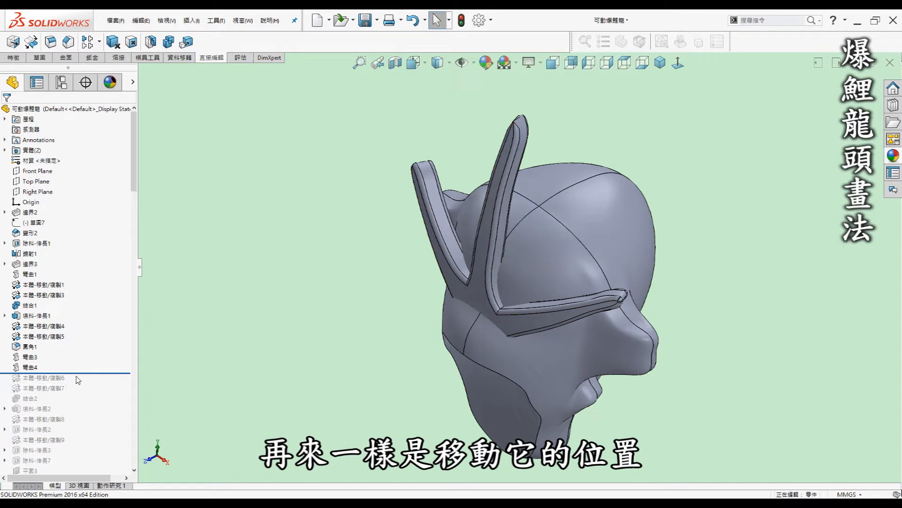
Step: Roll the history forward through the crest moves 本體-移動/複製6 and 本體-移動/複製7 to include the combine 結合2
drag(81, 374, 76, 393)
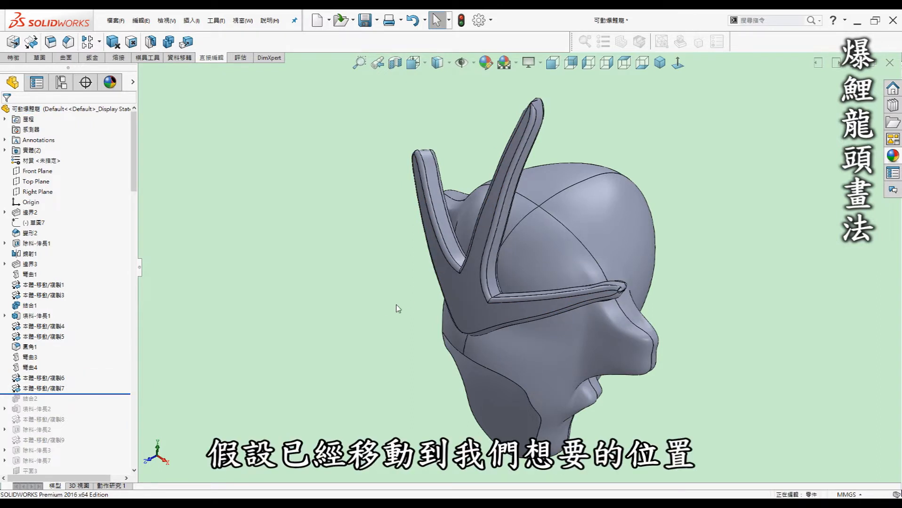
middle_drag(405, 300, 425, 285)
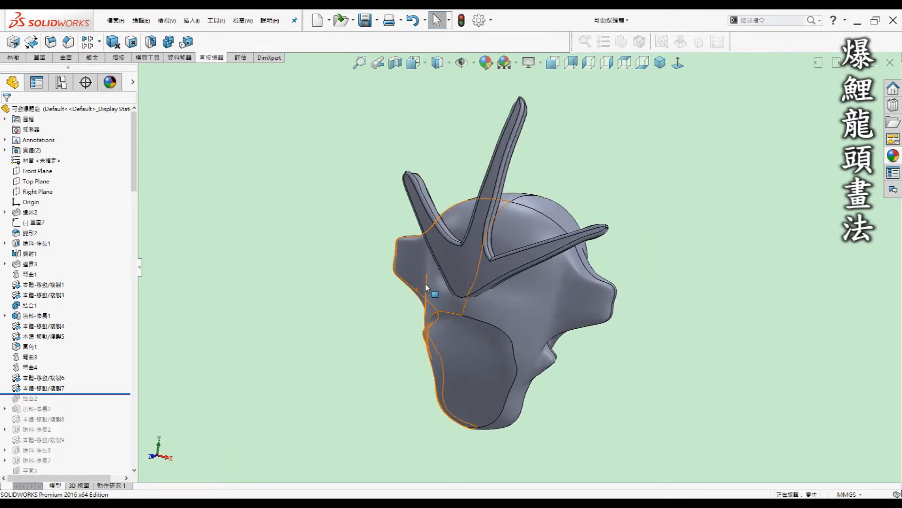
drag(94, 394, 94, 406)
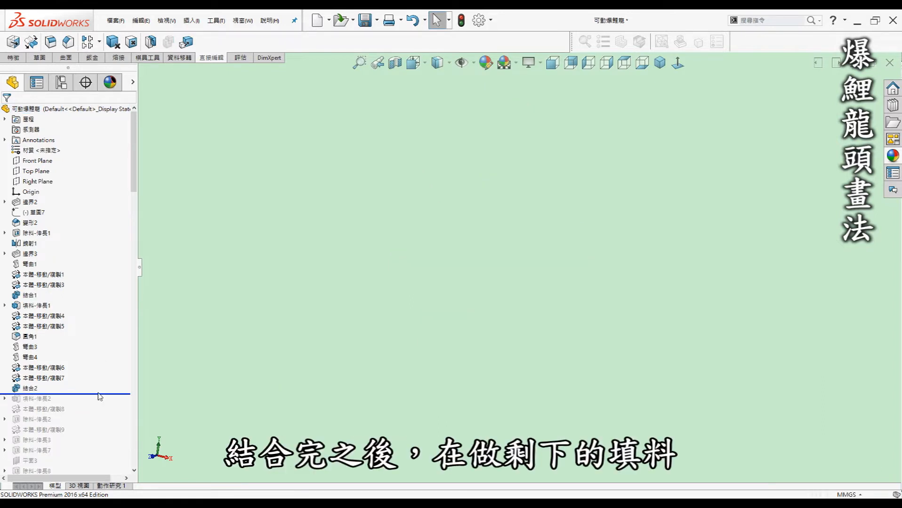
Step: Roll the history forward to include the mouth extrusion 填料-伸長2 and show its hidden solid body
drag(102, 395, 98, 406)
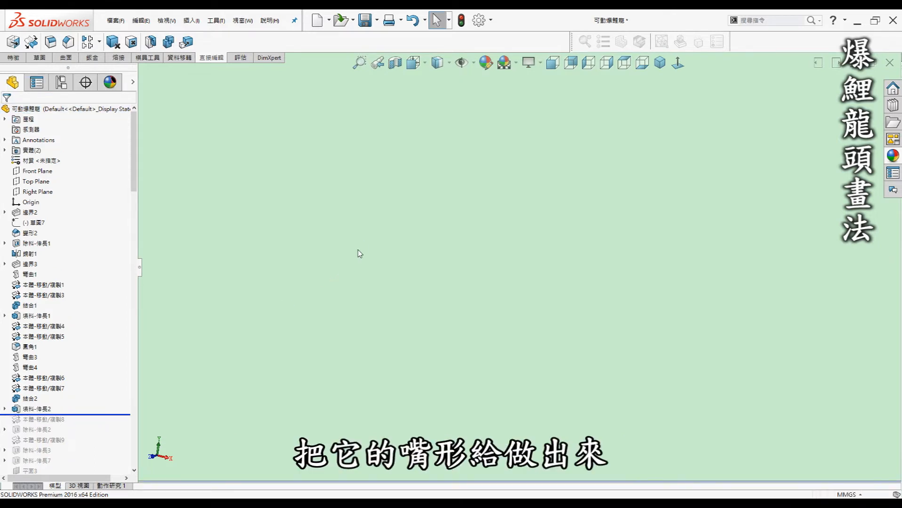
click(5, 150)
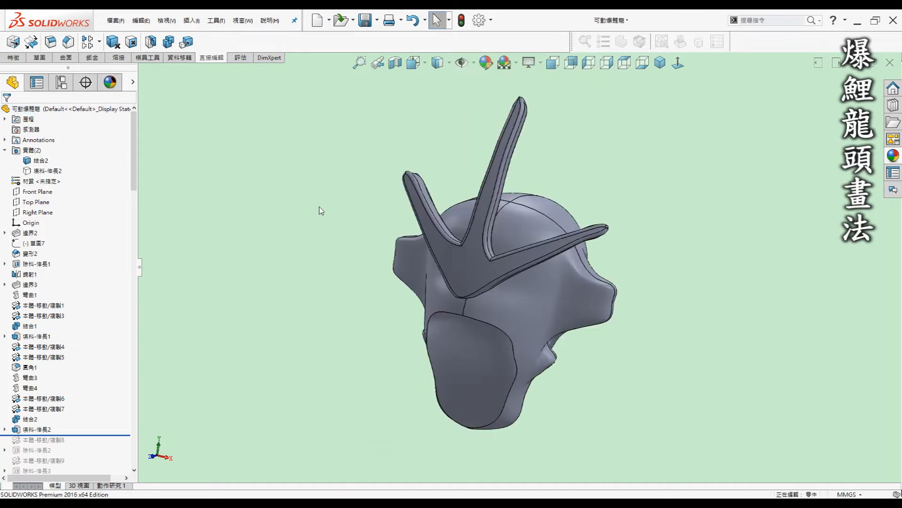
right_click(58, 169)
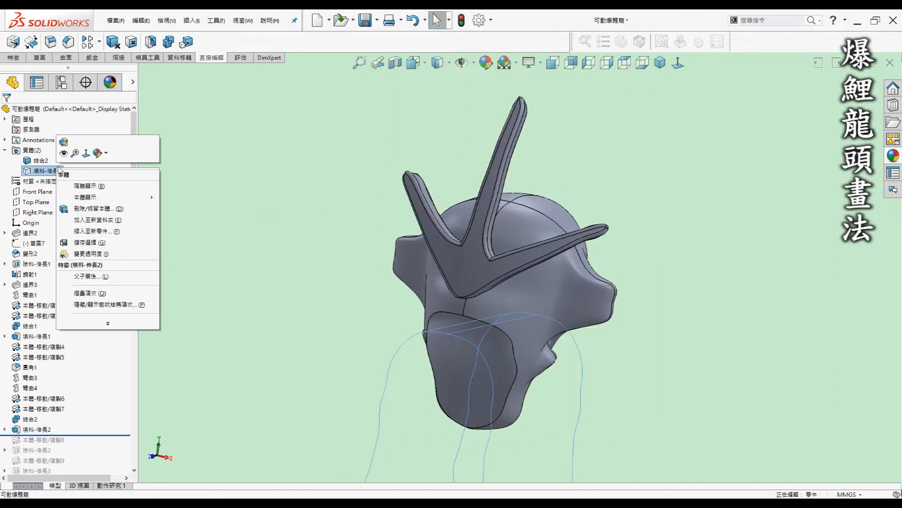
click(63, 156)
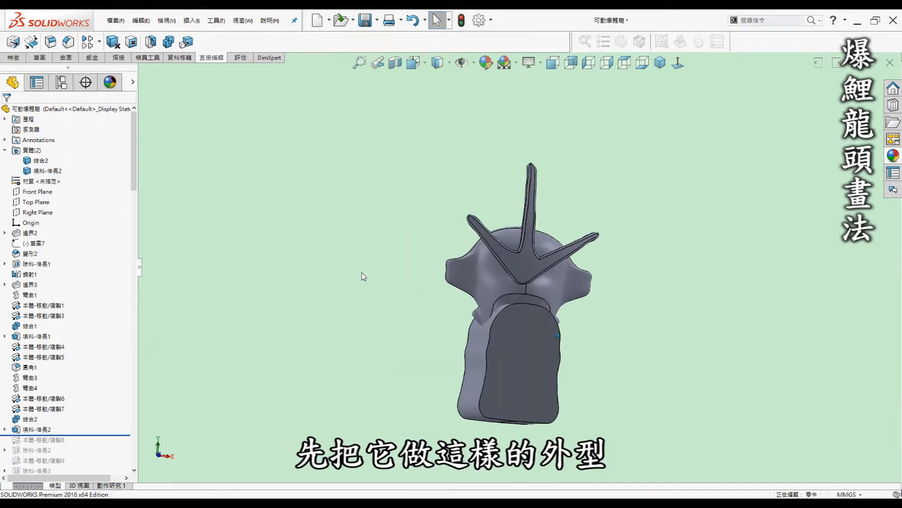
mouse_move(361, 273)
middle_down()
mouse_move(377, 274)
mouse_move(353, 279)
middle_up()
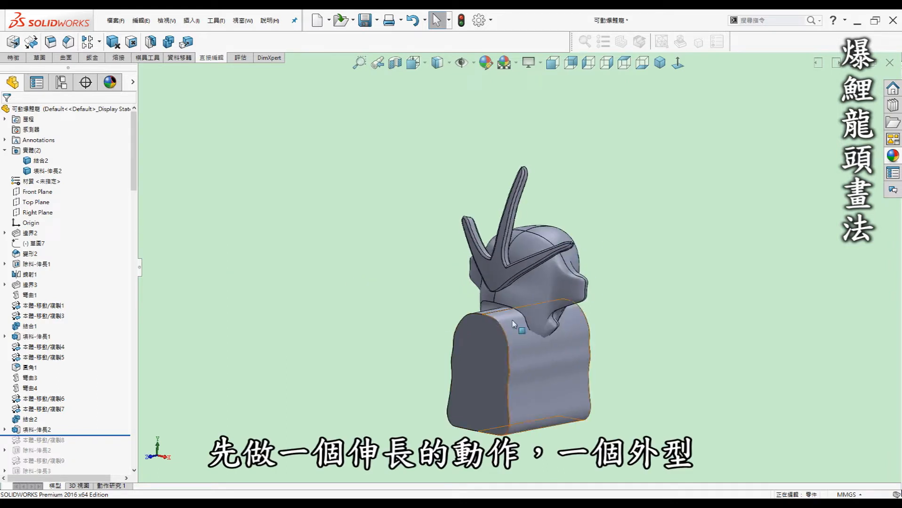
Step: Roll the history forward to include 本體-移動/複製8, which repositions the mouth block, and view the model from the side
scroll(133, 204, down, 2)
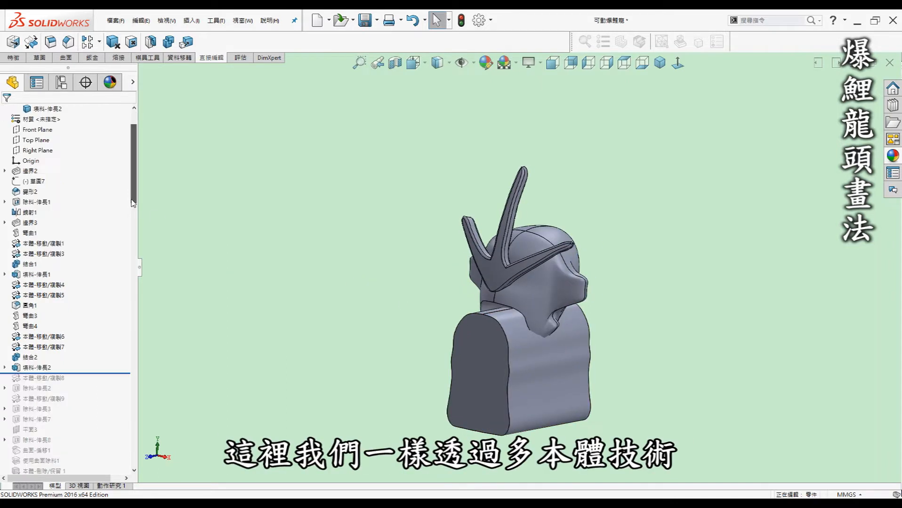
scroll(133, 204, down, 2)
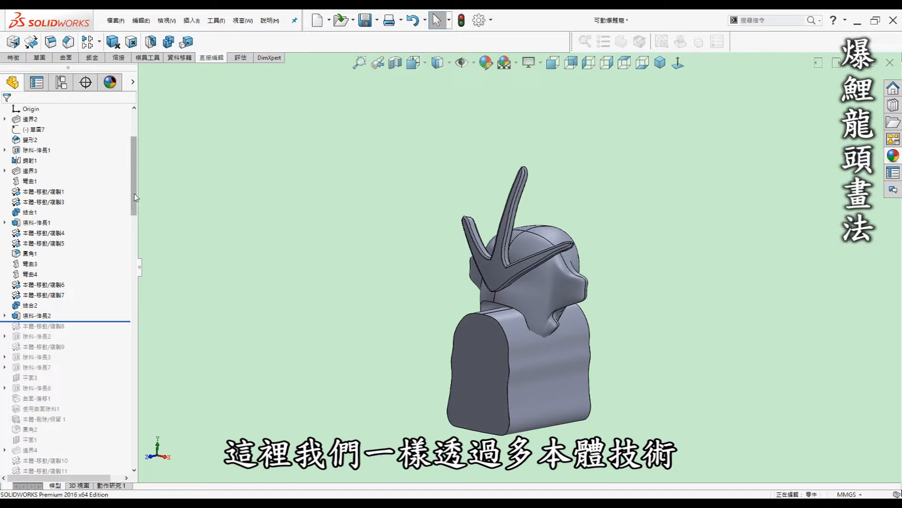
scroll(132, 152, up, 4)
scroll(134, 196, down, 4)
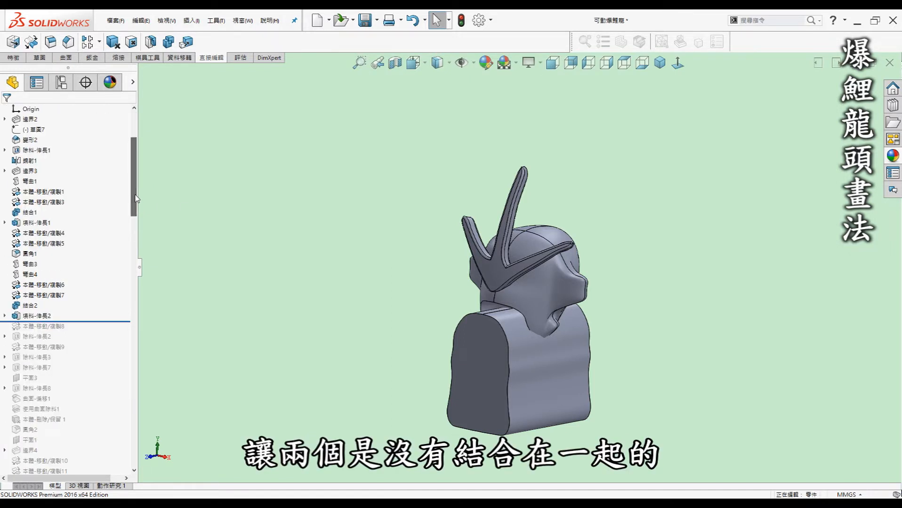
drag(106, 322, 105, 333)
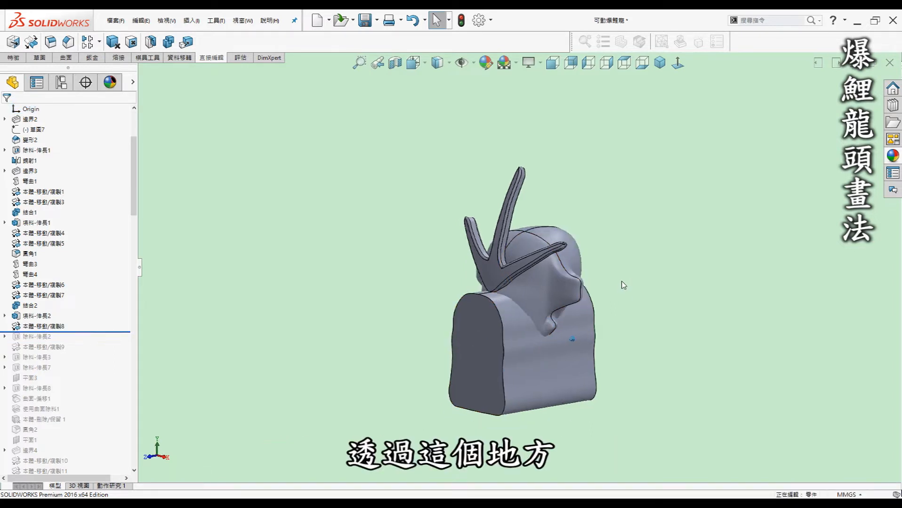
key(ctrl+4)
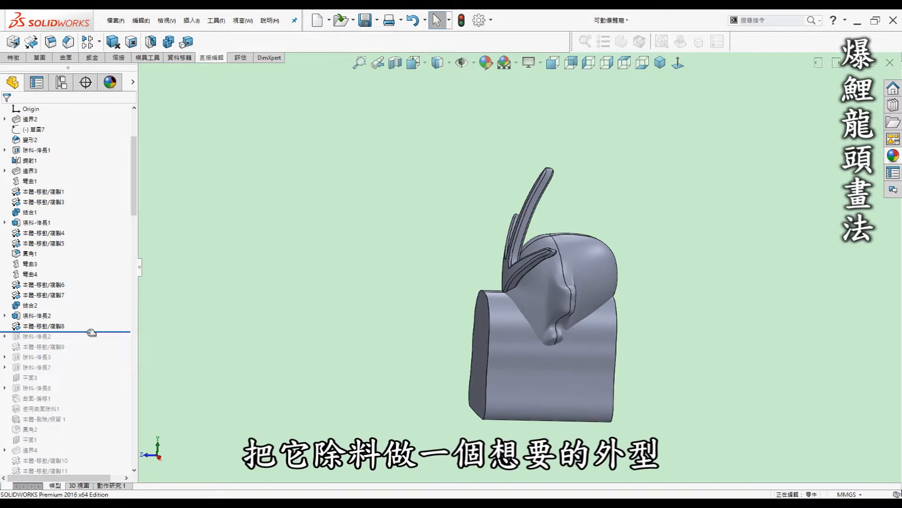
Step: Roll the history forward to include the cut 除料-伸長2 that shapes the mouth, and view it from the side and front
drag(92, 333, 95, 343)
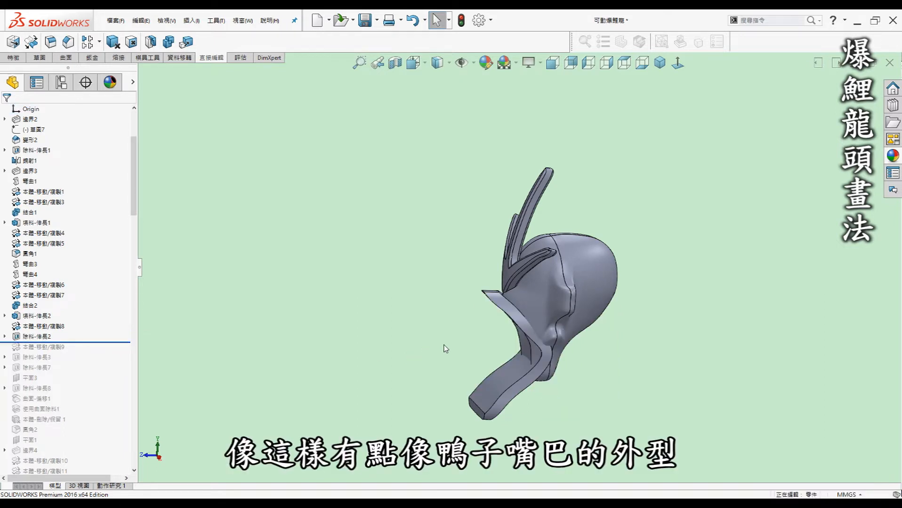
middle_drag(424, 349, 473, 322)
key(ctrl+1)
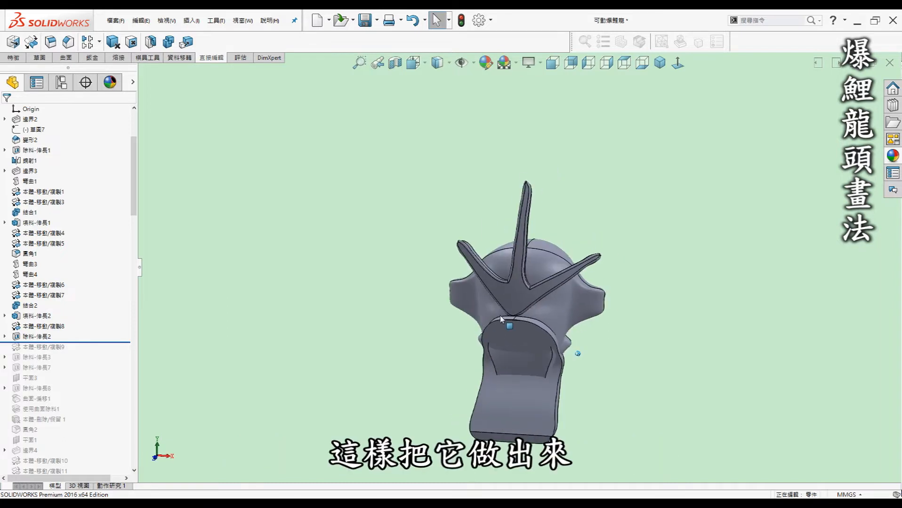
Step: Roll the history forward through 本體-移動/複製9, the mouth cuts 除料-伸長3 and 除料-伸長7, and 平面3 to include the cut 除料-伸長8
drag(106, 341, 112, 361)
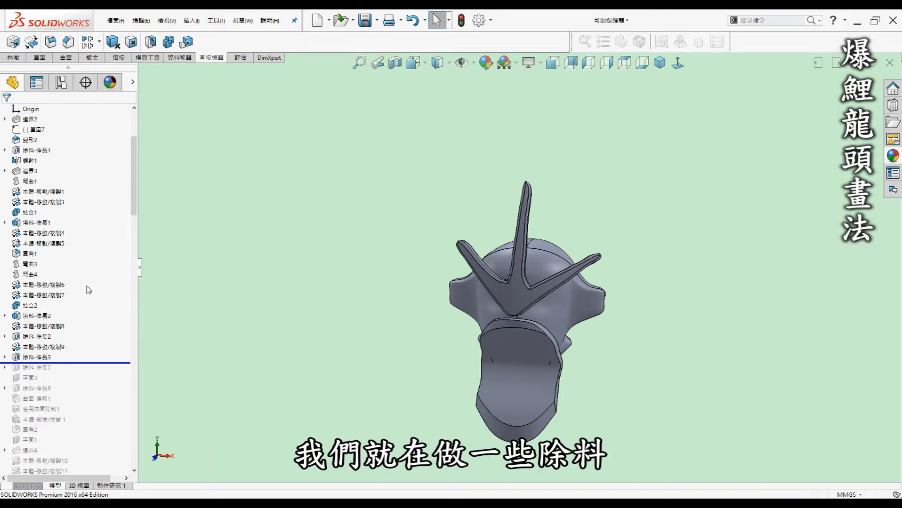
drag(78, 363, 77, 375)
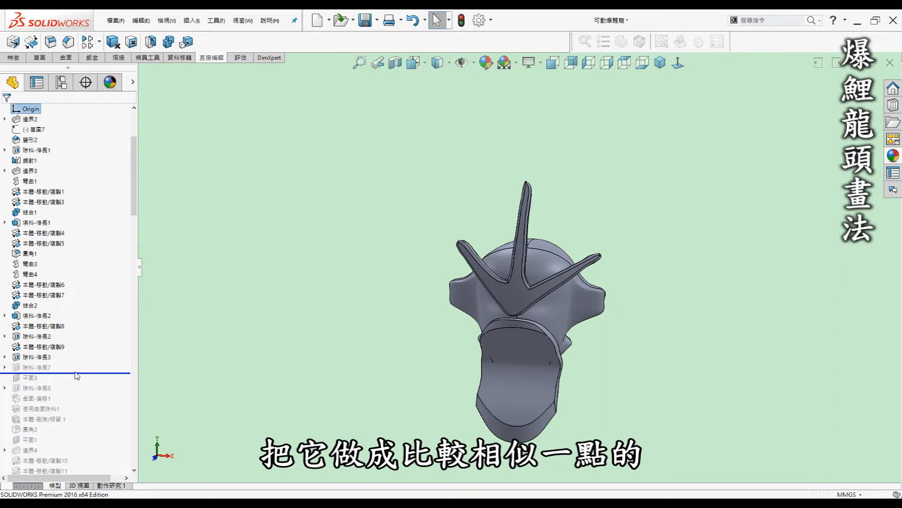
middle_drag(357, 347, 363, 339)
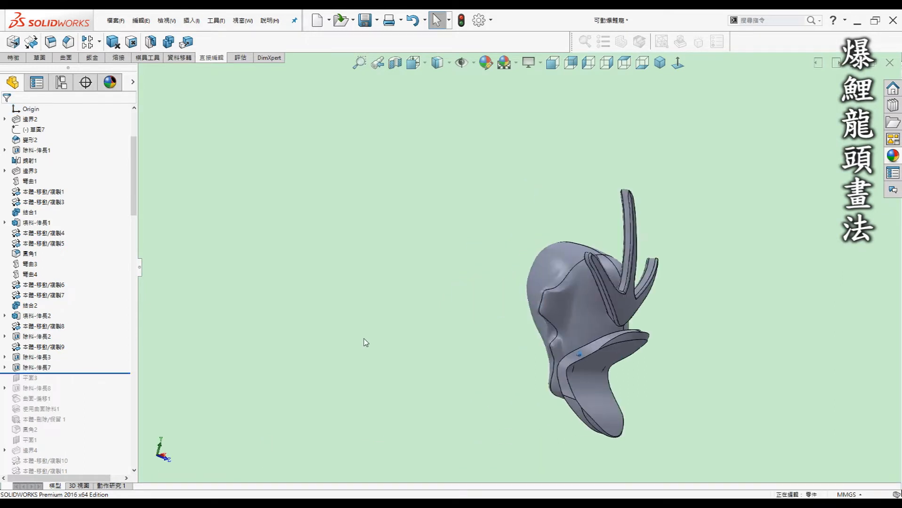
middle_drag(681, 392, 714, 387)
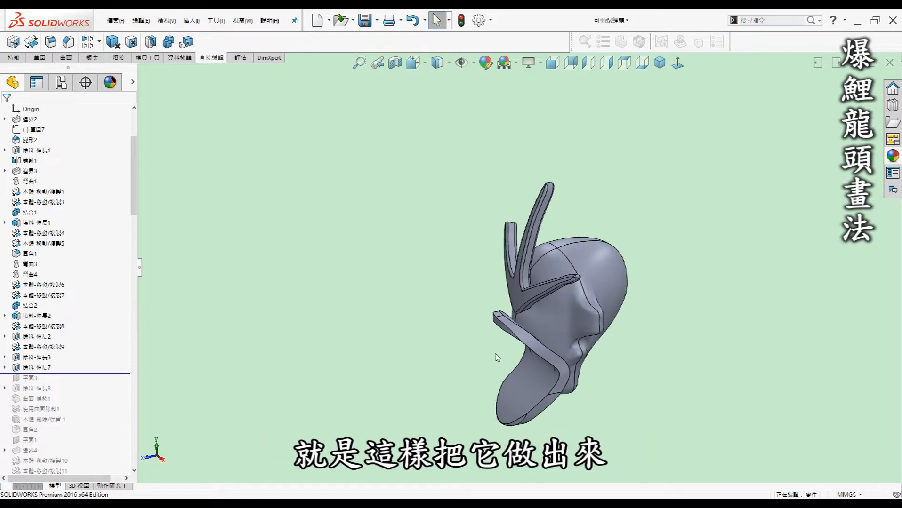
drag(88, 373, 88, 393)
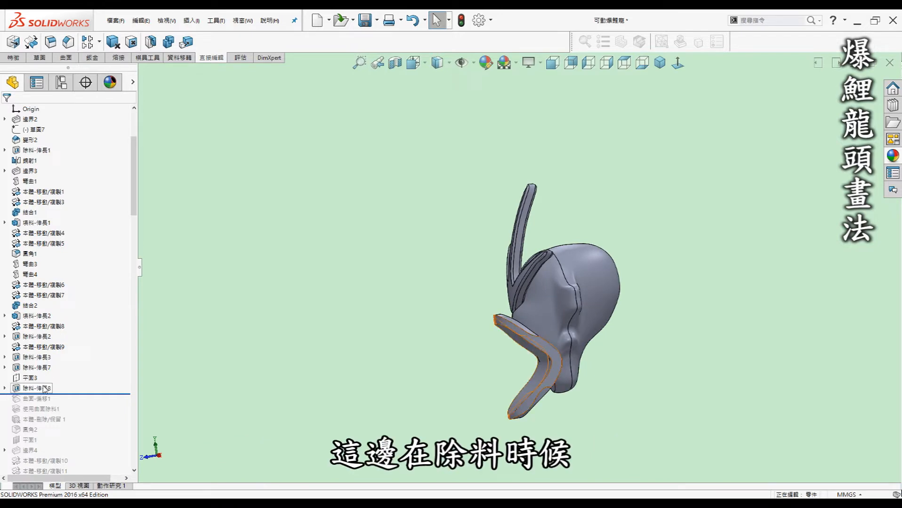
Step: Inspect the feature scope of the cut 除料-伸長8 without changing its definition
mouse_move(133, 193)
mouse_down()
mouse_move(137, 145)
mouse_move(137, 174)
mouse_up()
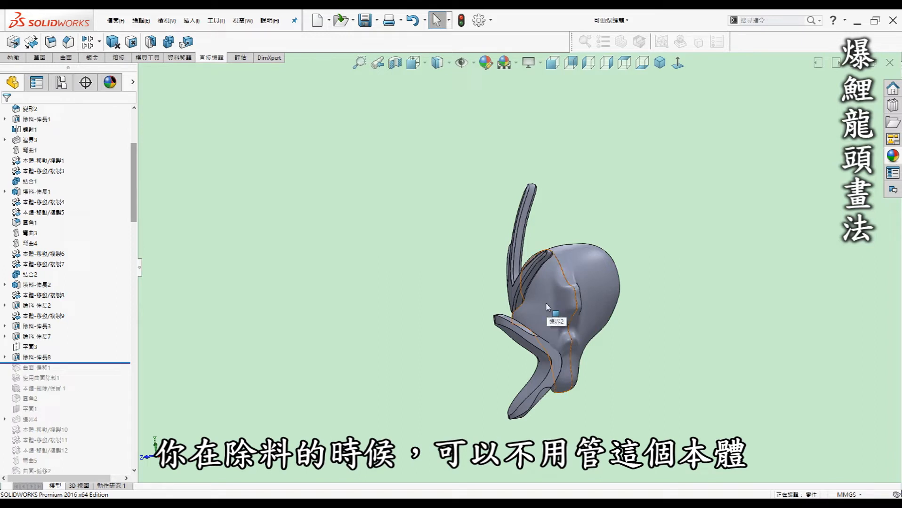
click(45, 358)
click(43, 328)
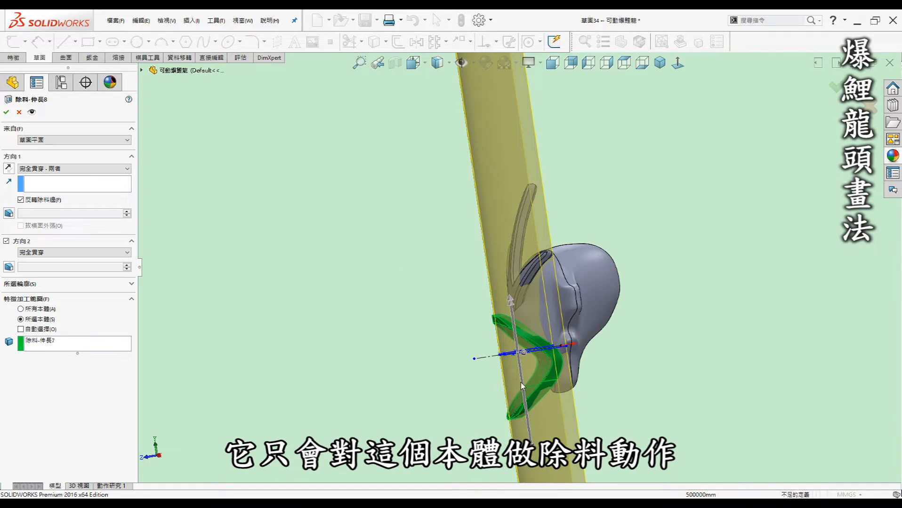
click(20, 113)
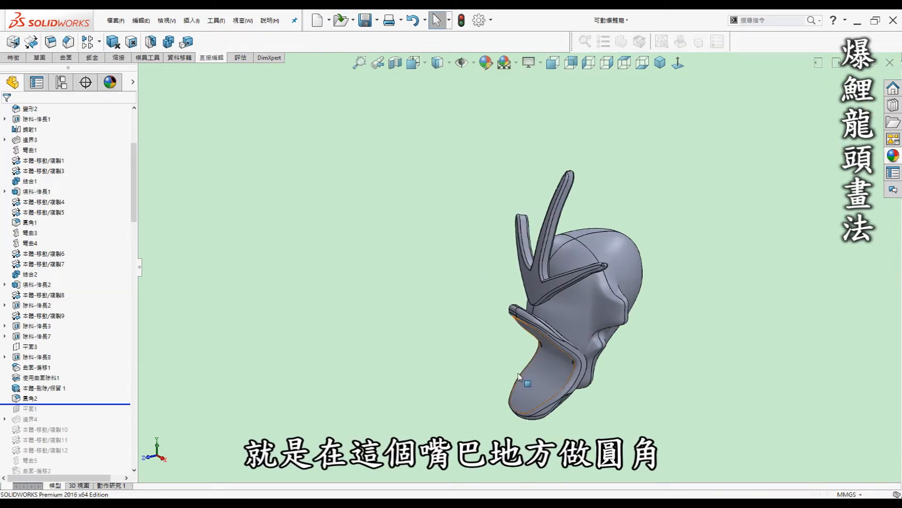
Step: View the mouth fillet 圓角2, and roll the history forward through 平面1 to include the boundary 邊界4
middle_drag(376, 326, 222, 363)
drag(134, 216, 134, 235)
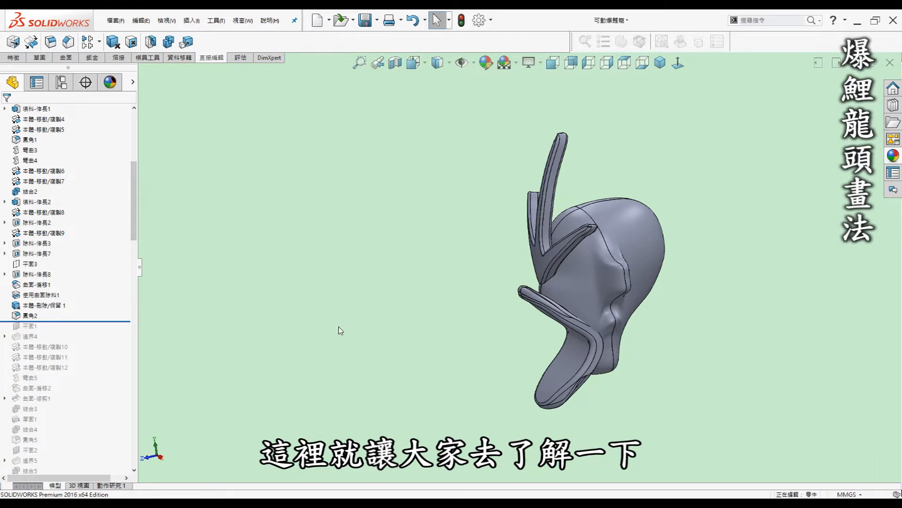
drag(99, 321, 97, 347)
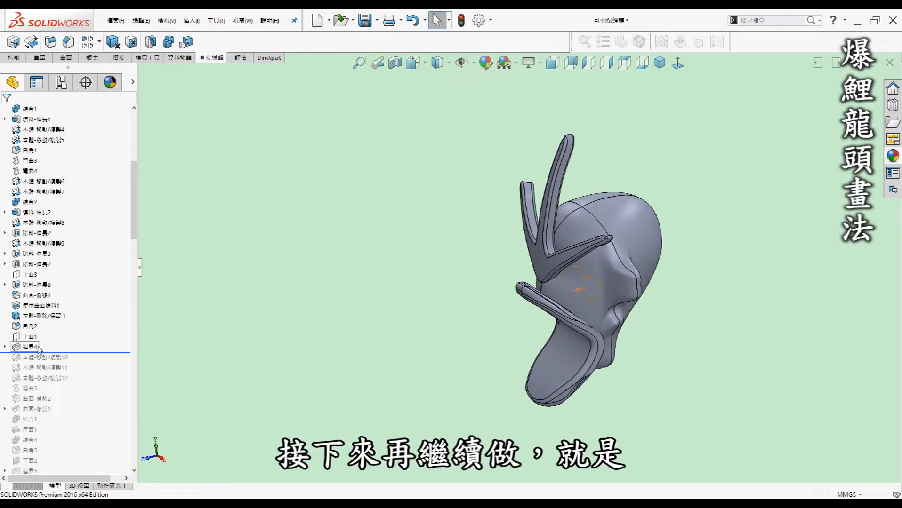
Step: List the sketches behind the nose boundary 邊界4 and display its sketch 草圖21 on the model
click(37, 347)
middle_drag(575, 326, 604, 308)
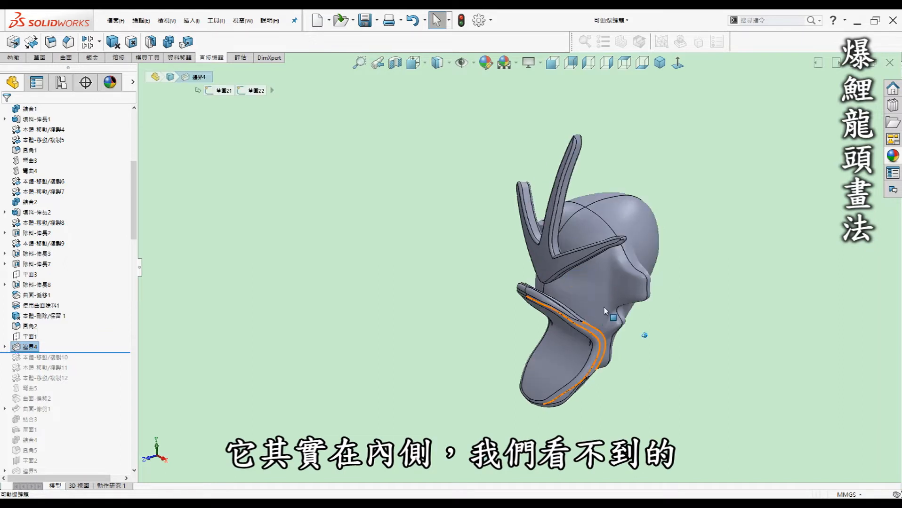
scroll(21, 348, down, 1)
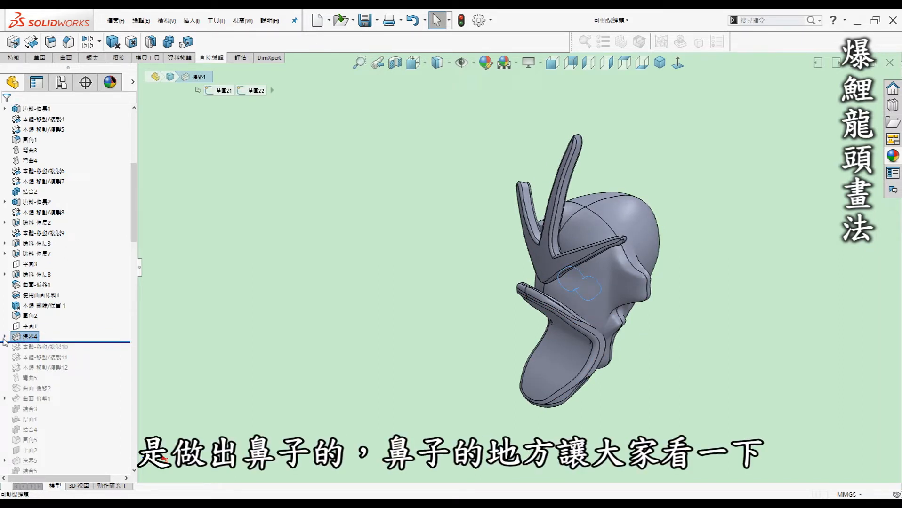
click(5, 336)
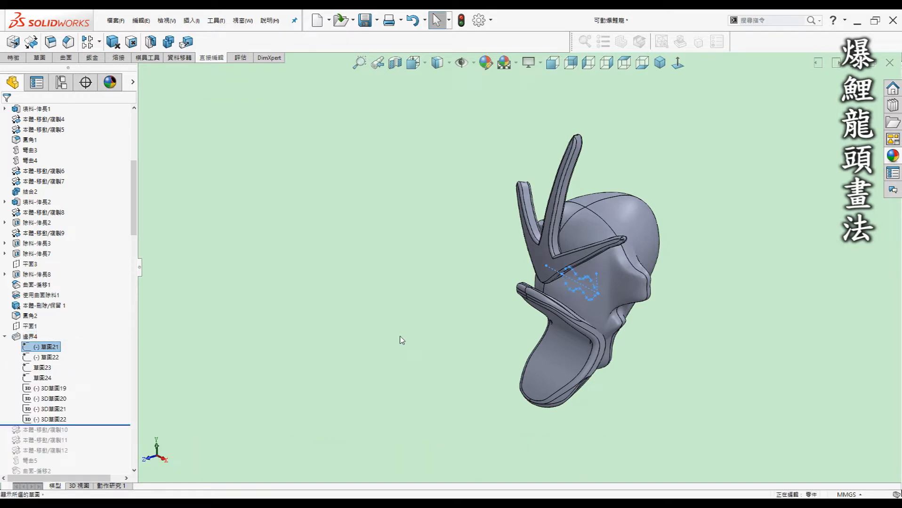
middle_drag(402, 334, 658, 345)
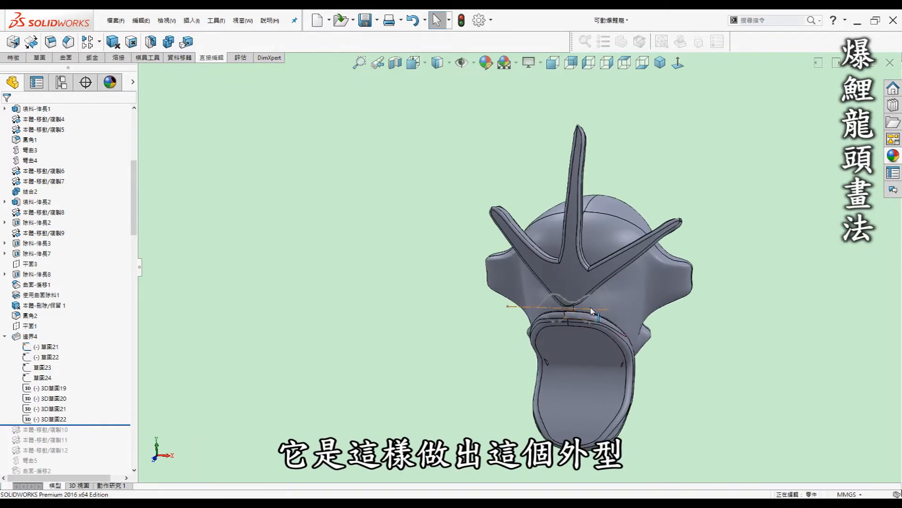
Step: Display the remaining profile sketches 草圖22, 草圖23 and 草圖24 of the nose boundary 邊界4 on the model
scroll(591, 311, down, 6)
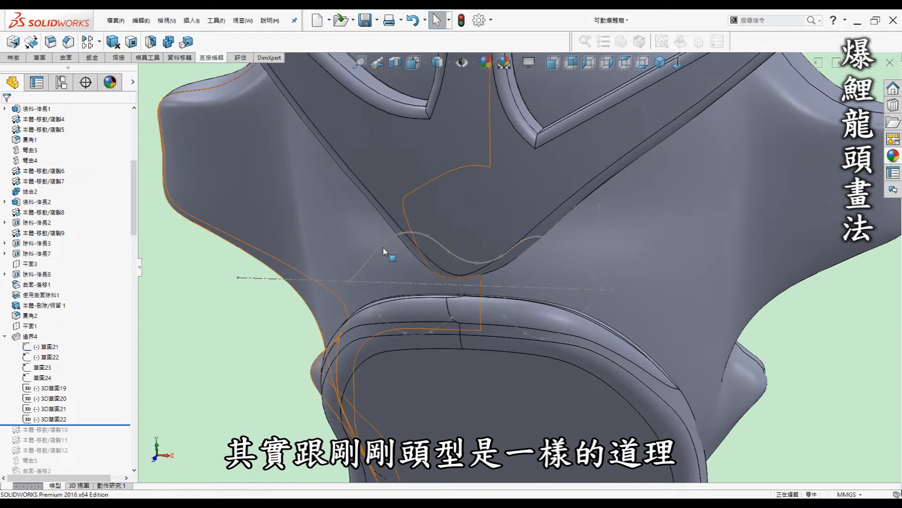
click(54, 361)
click(62, 347)
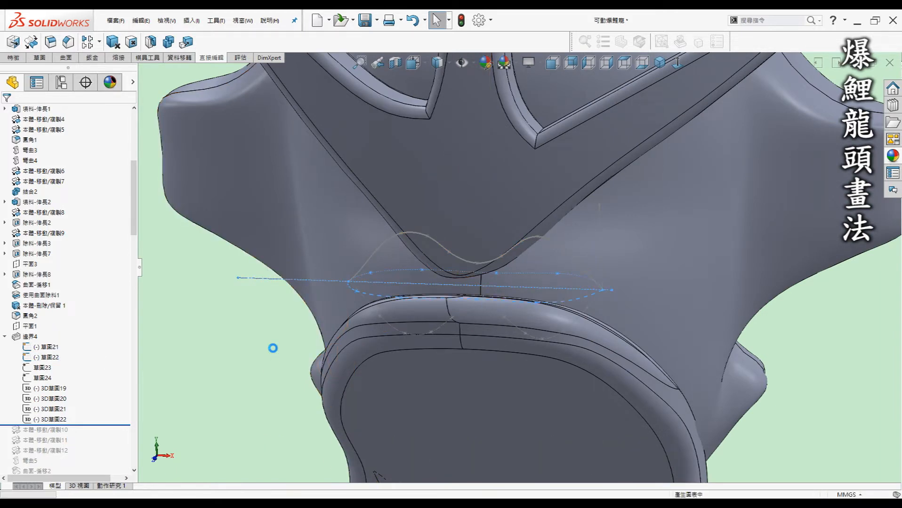
middle_drag(272, 348, 274, 351)
scroll(348, 346, up, 1)
click(47, 368)
ctrl+click(48, 378)
click(65, 364)
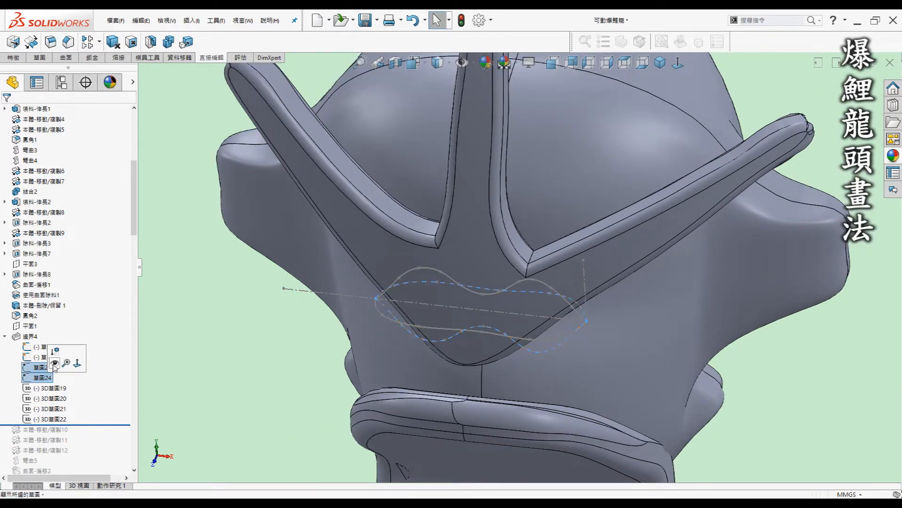
click(288, 354)
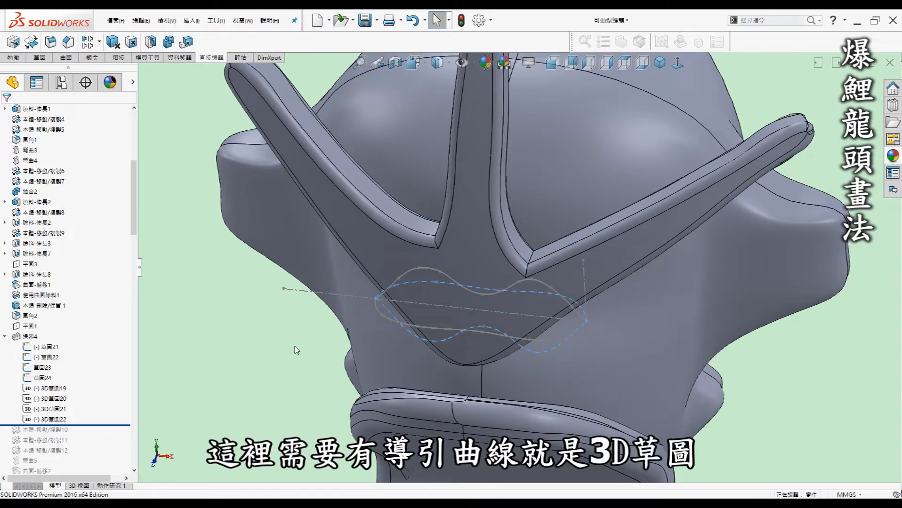
Step: Display the guide curve 3D草圖19 of the nose boundary, and examine the guide sketches 3D草圖20 to 3D草圖22
click(60, 391)
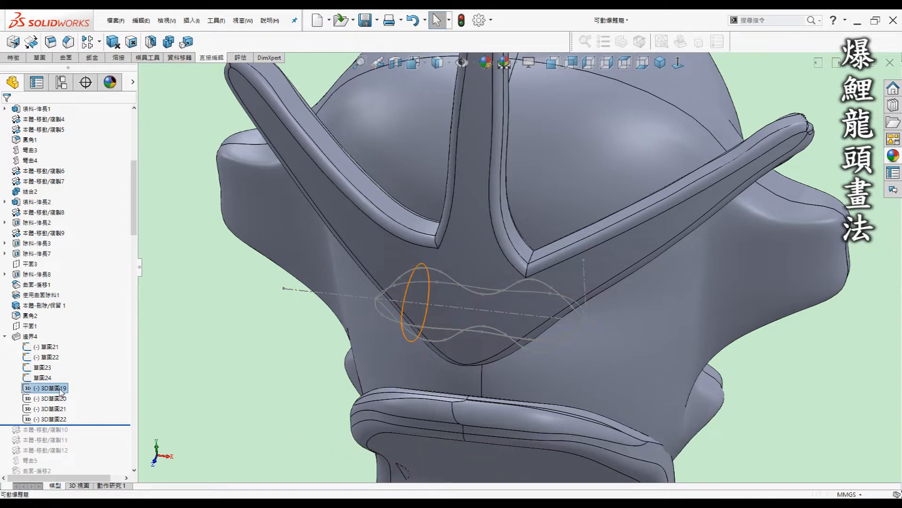
click(66, 375)
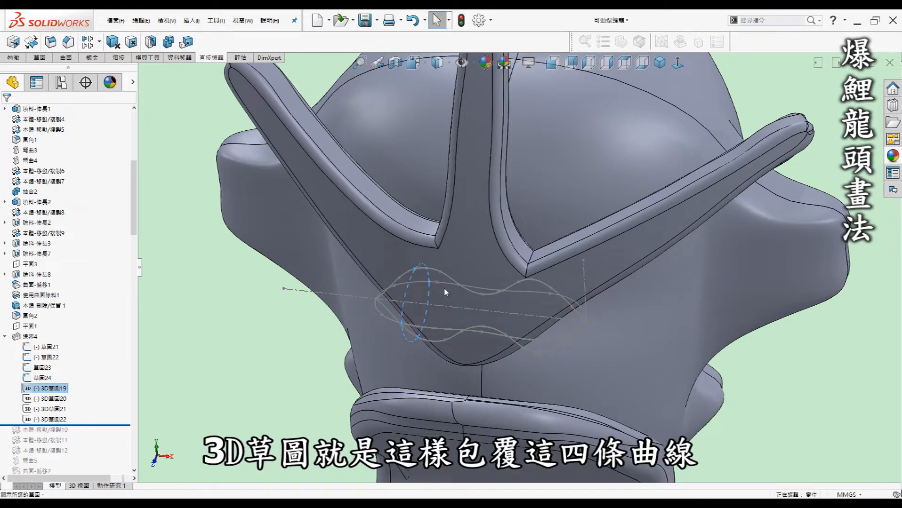
key(Escape)
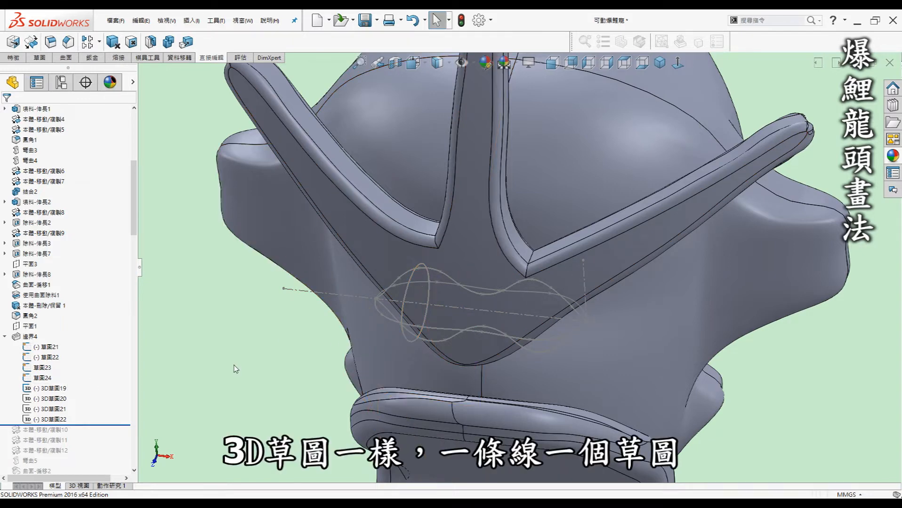
click(47, 399)
shift+click(48, 419)
click(181, 395)
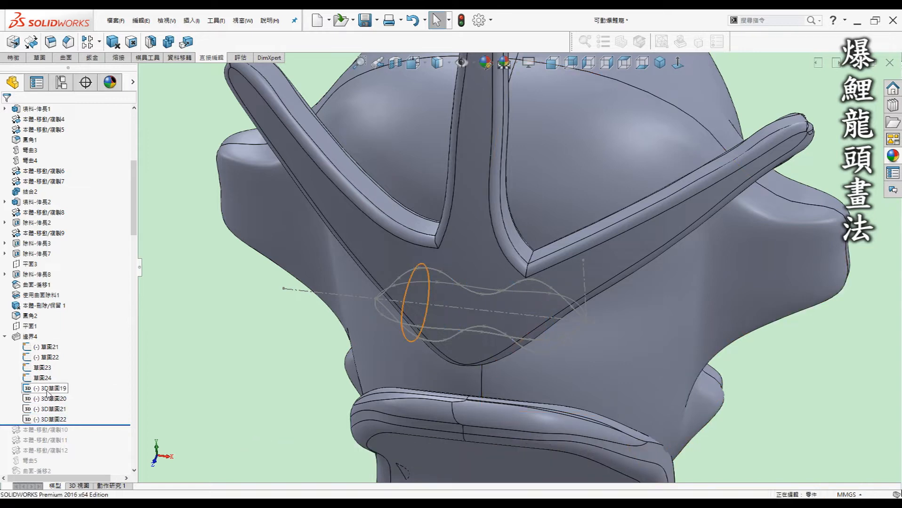
Step: Hide 3D草圖19 and the profile sketches 草圖21 through 草圖24 of the nose boundary
click(47, 389)
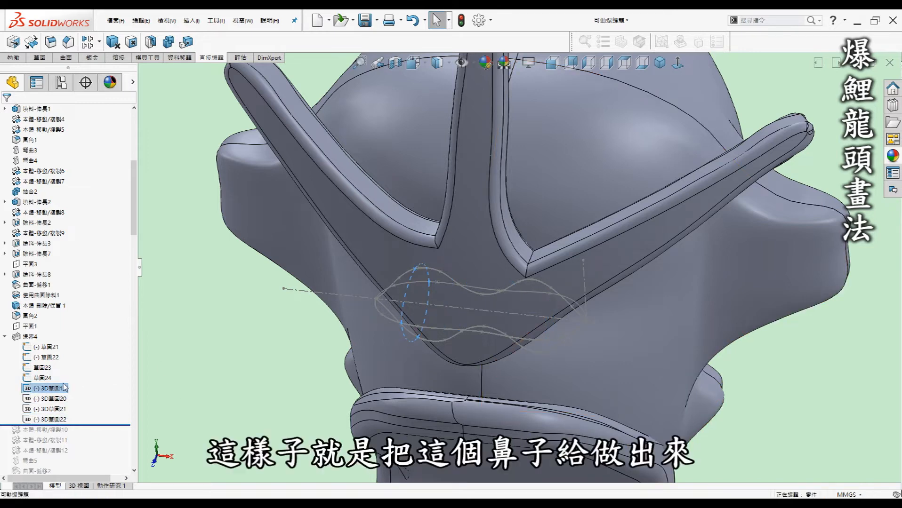
right_click(64, 390)
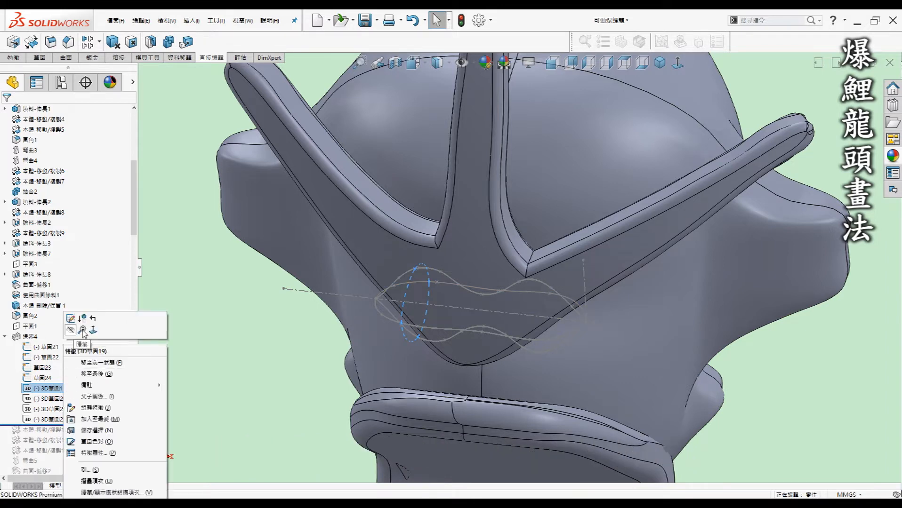
click(254, 325)
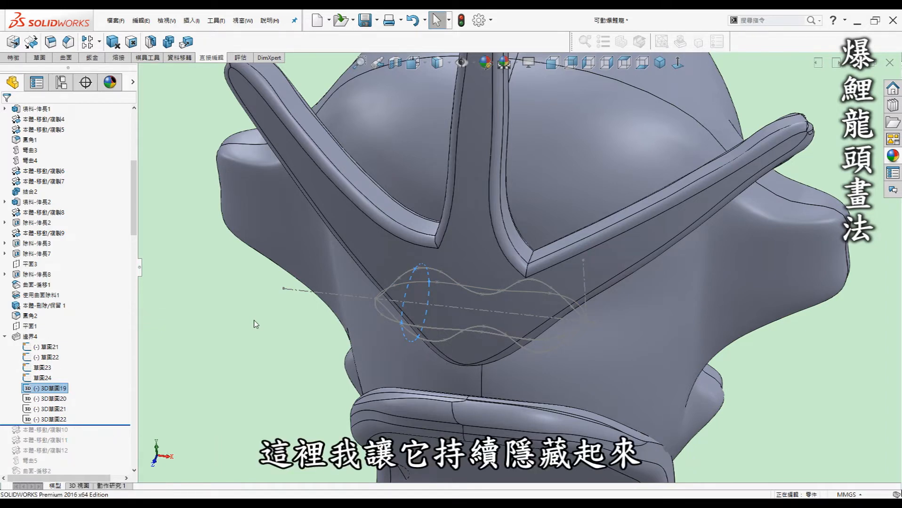
shift+click(49, 374)
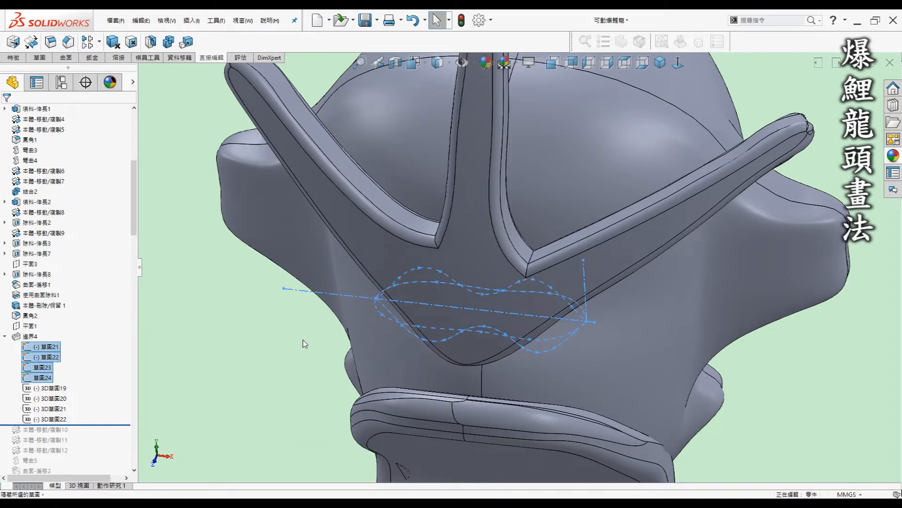
click(238, 343)
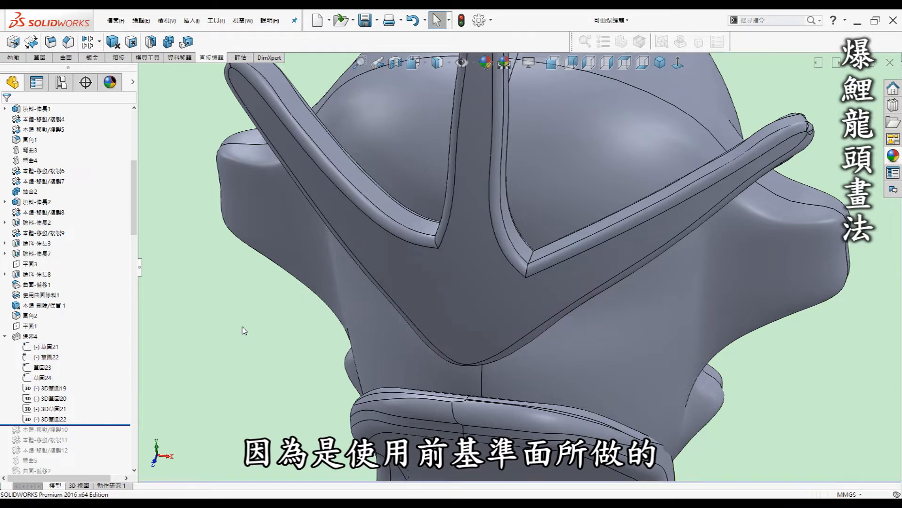
Step: Collapse the nose boundary 邊界4 and roll the history forward through the body moves 本體-移動/複製10, 11 and 12
scroll(242, 328, up, 6)
middle_drag(245, 328, 257, 335)
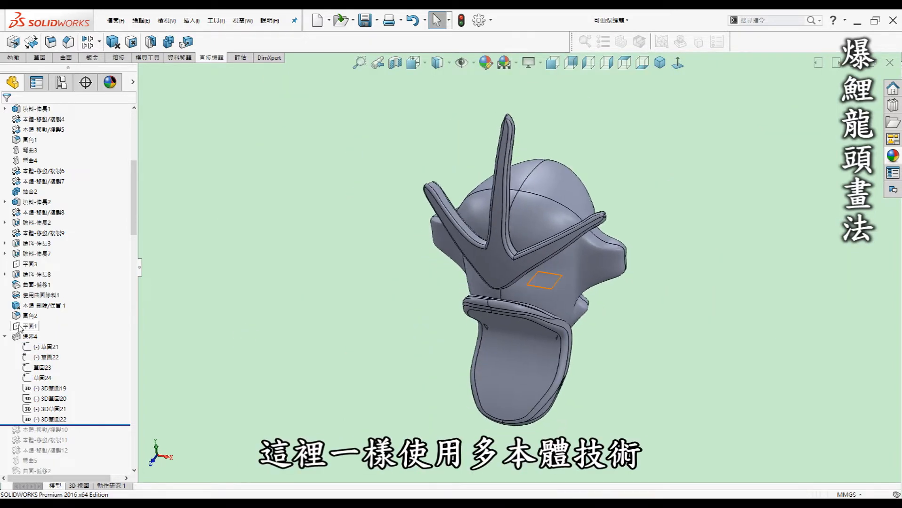
click(5, 337)
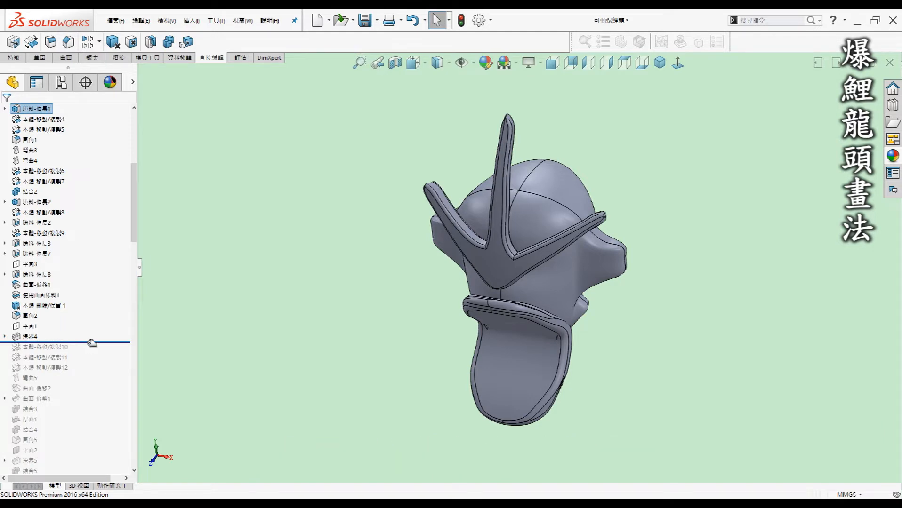
drag(91, 343, 92, 372)
middle_drag(428, 319, 257, 282)
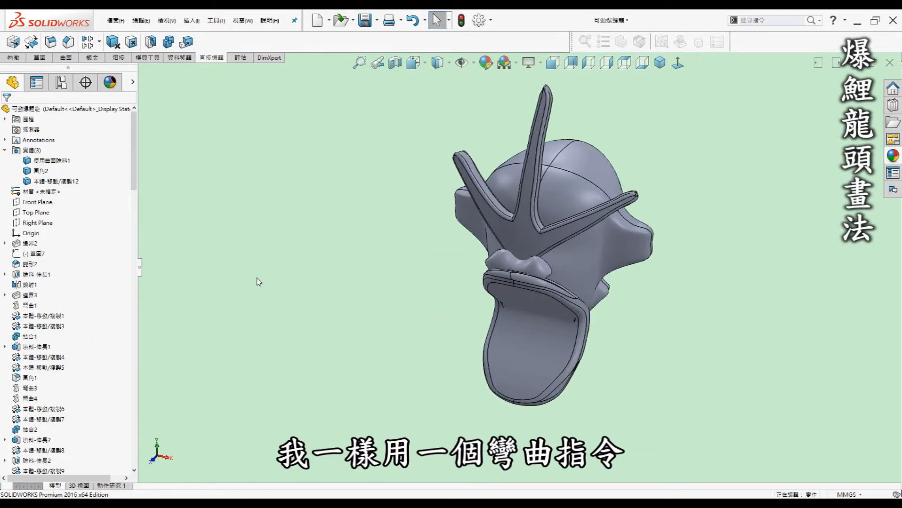
Step: Roll the history forward to include the flex 彎曲5, and view the bent nose from several angles
drag(135, 185, 143, 275)
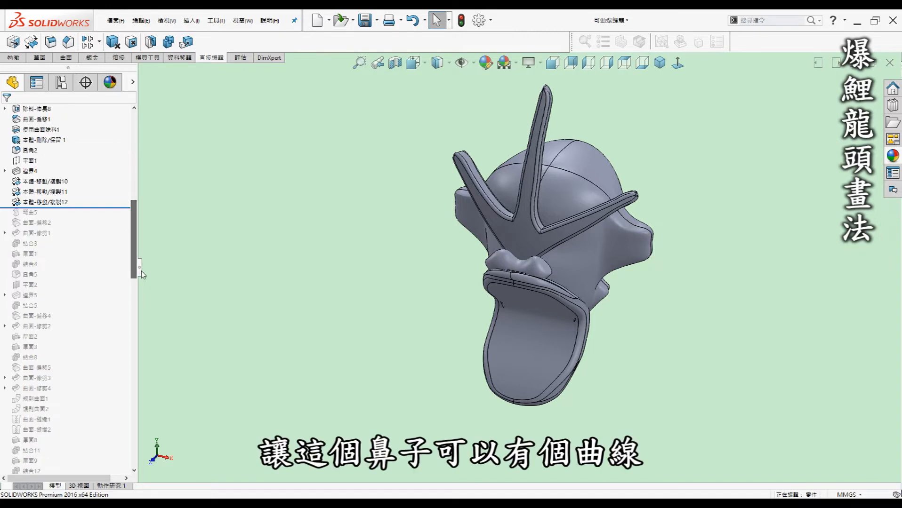
drag(64, 207, 60, 214)
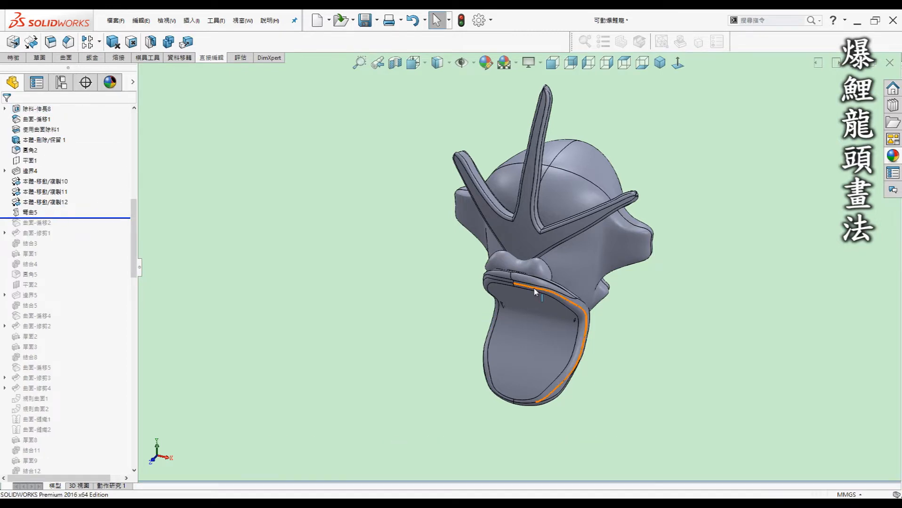
scroll(565, 302, down, 5)
middle_drag(599, 298, 664, 340)
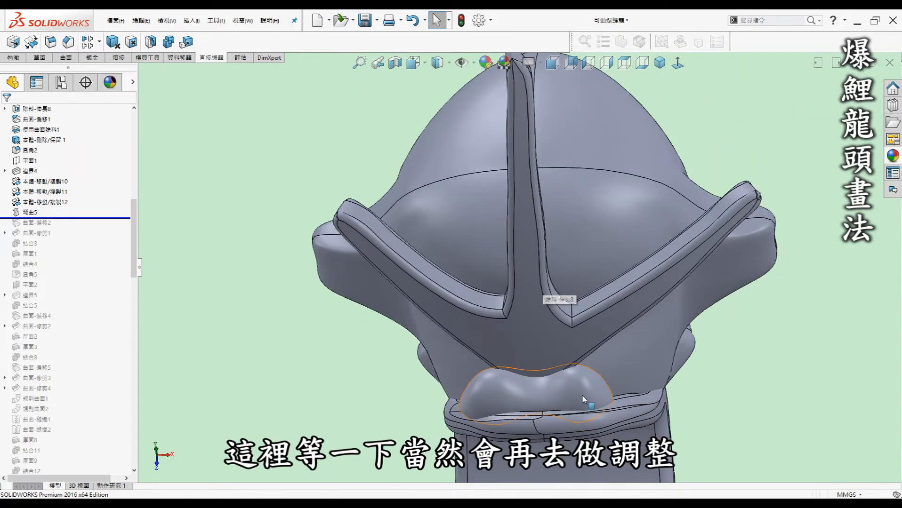
scroll(584, 399, up, 2)
middle_drag(583, 399, 471, 295)
middle_drag(506, 365, 498, 349)
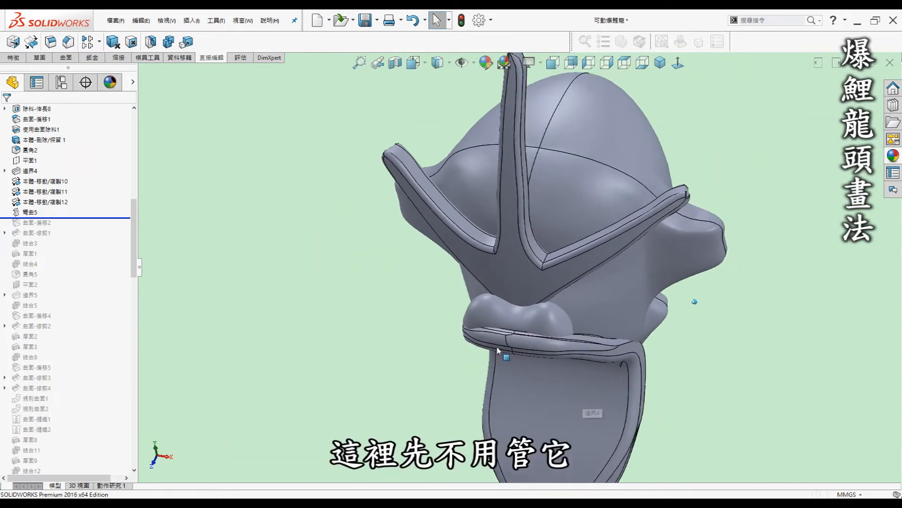
Step: Roll the history forward to include the offset surface 曲面-偏移2, and view it inside the mouth
drag(35, 217, 35, 230)
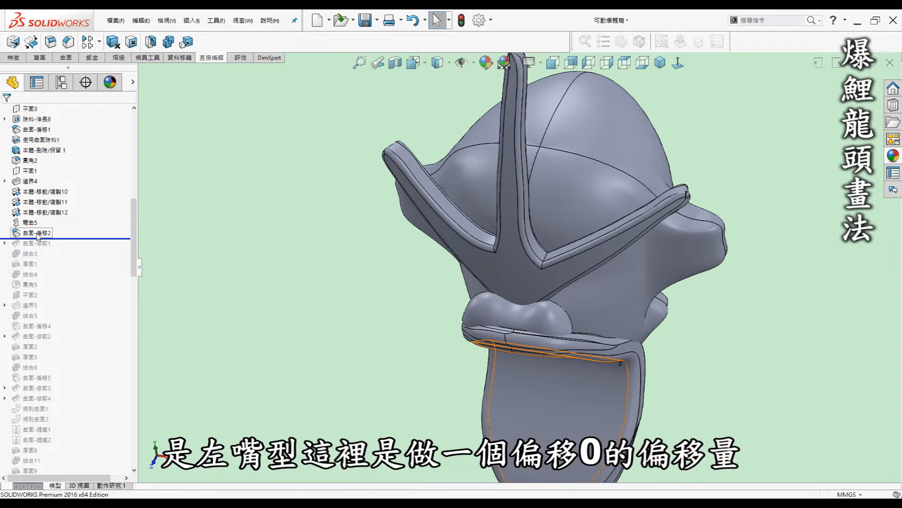
scroll(37, 234, up, 2)
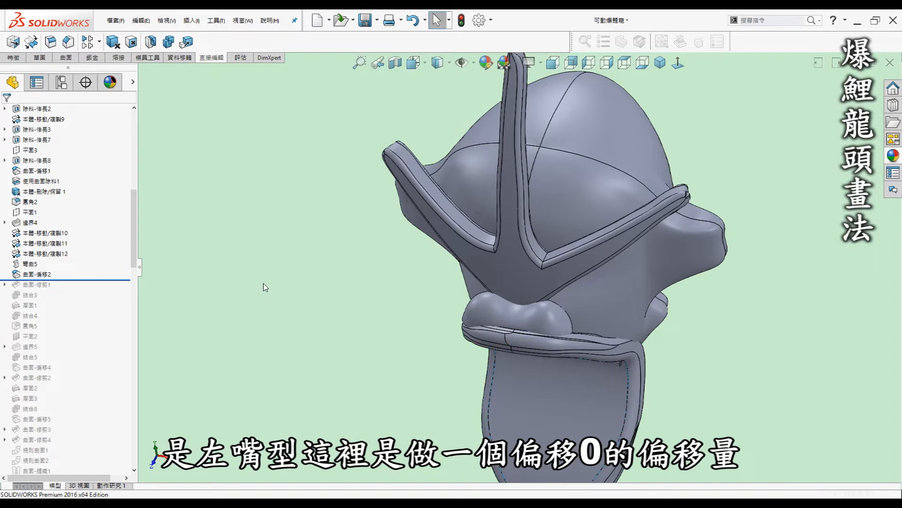
scroll(463, 371, up, 3)
scroll(550, 362, down, 3)
middle_drag(550, 362, 545, 338)
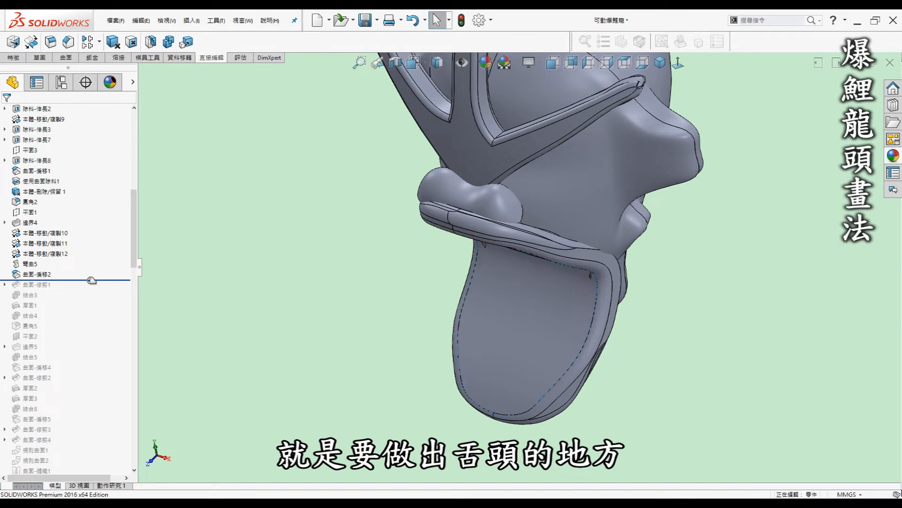
Step: Roll the history forward to include the surface trim 曲面-修剪1 and open its sketch 3D草圖24 for editing
scroll(137, 248, down, 1)
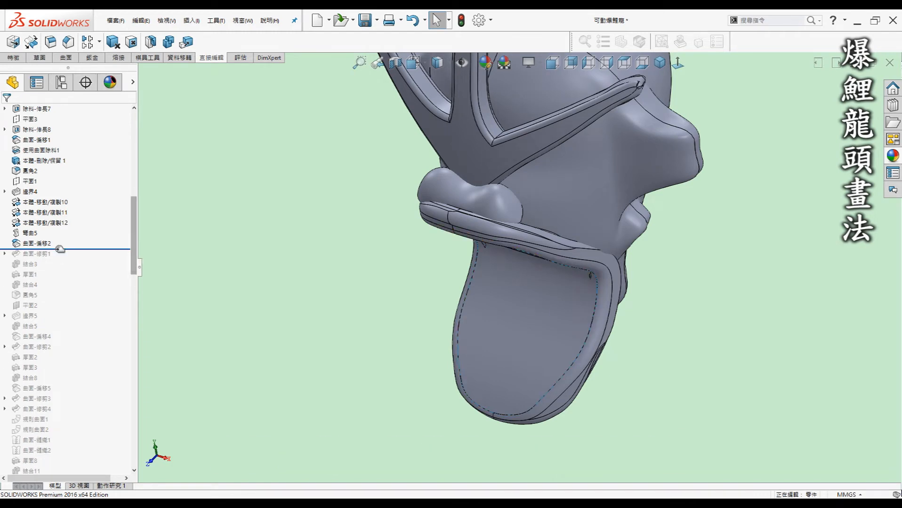
drag(59, 251, 55, 258)
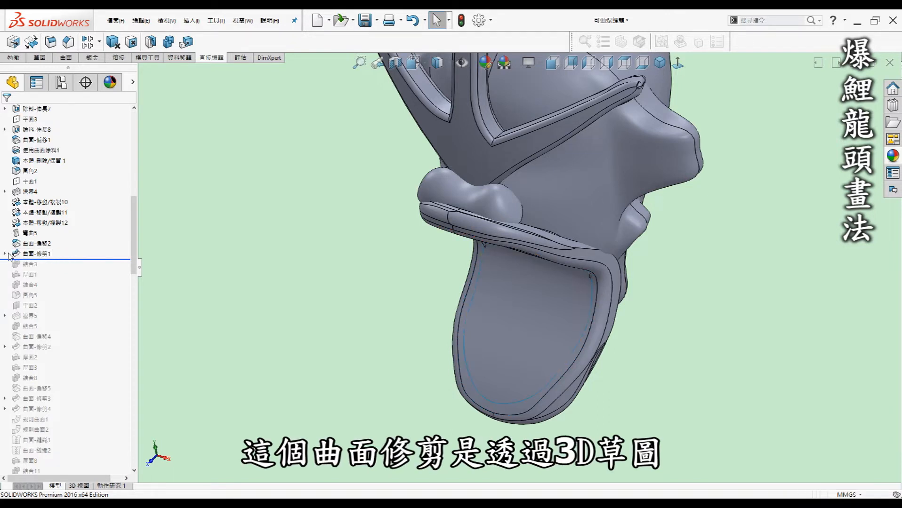
click(5, 254)
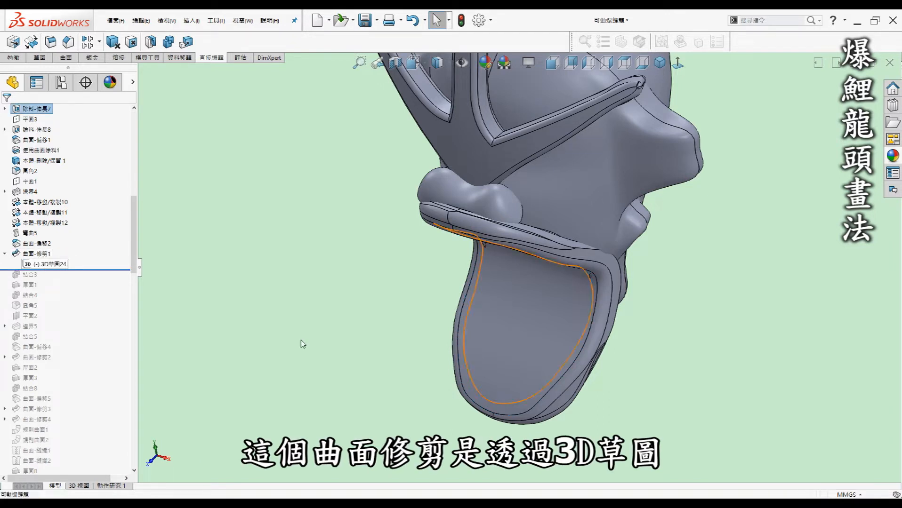
click(41, 265)
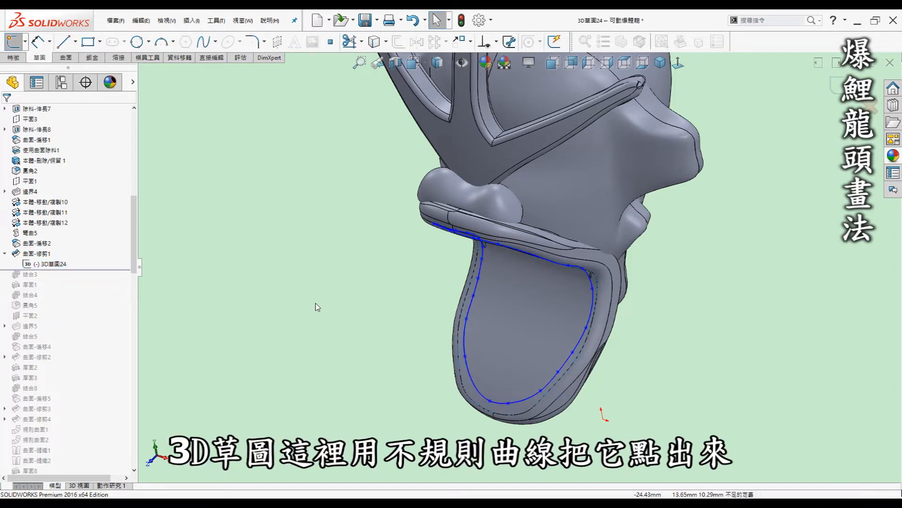
Step: Examine the mouth spline over the offset surface 曲面-偏移2, and check one spline point's on-surface relation to the mouth face
middle_drag(594, 123, 428, 145)
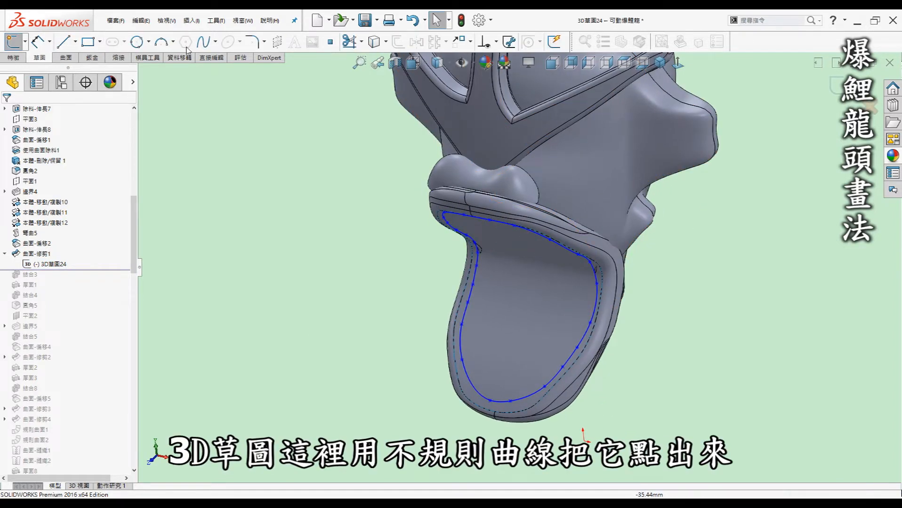
middle_drag(536, 308, 612, 330)
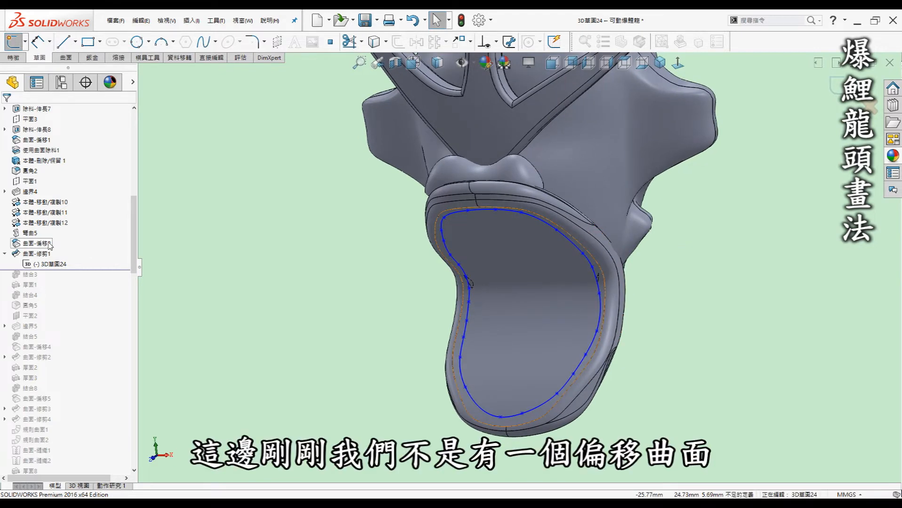
click(49, 245)
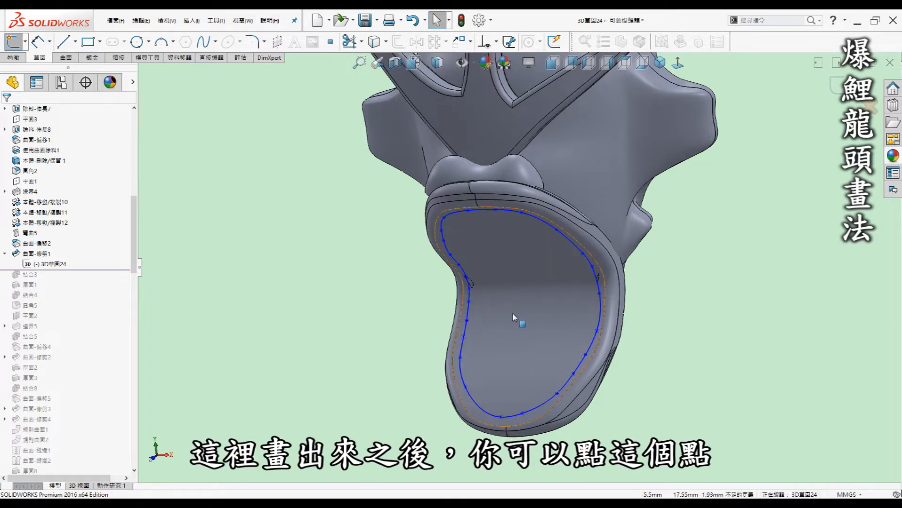
click(468, 306)
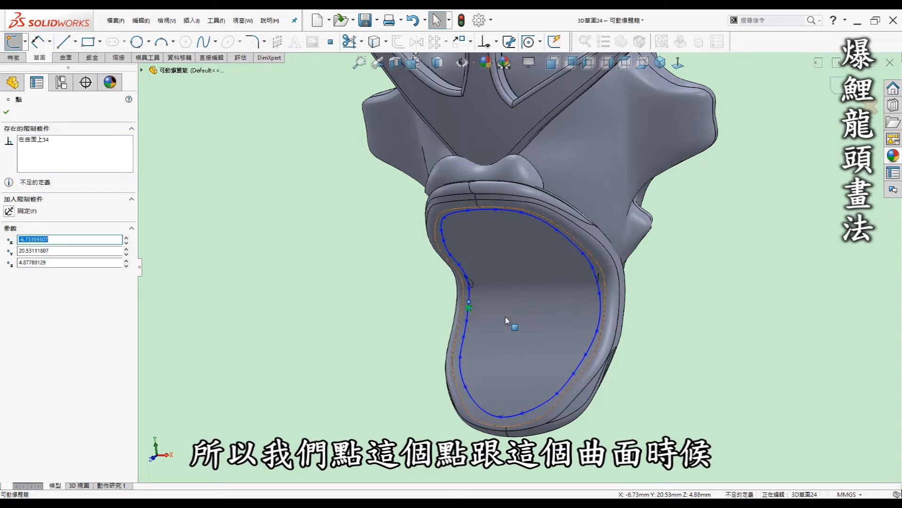
key(Escape)
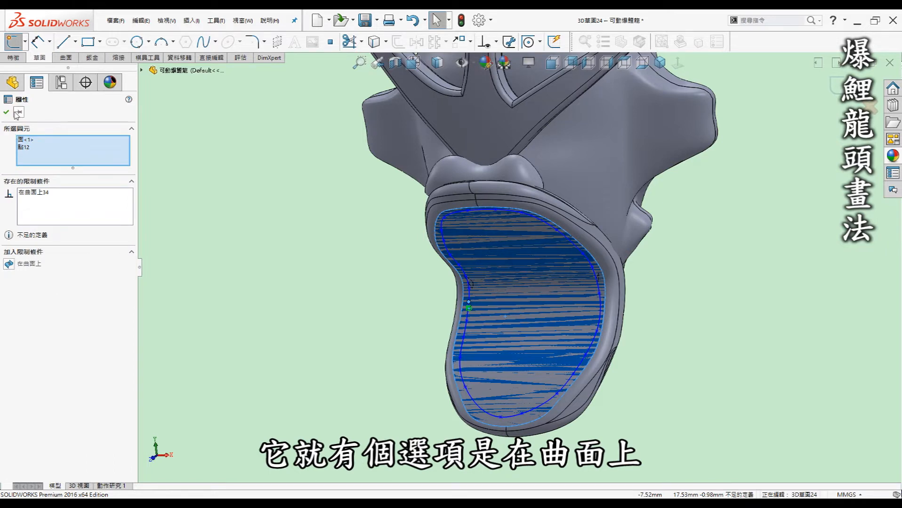
click(357, 244)
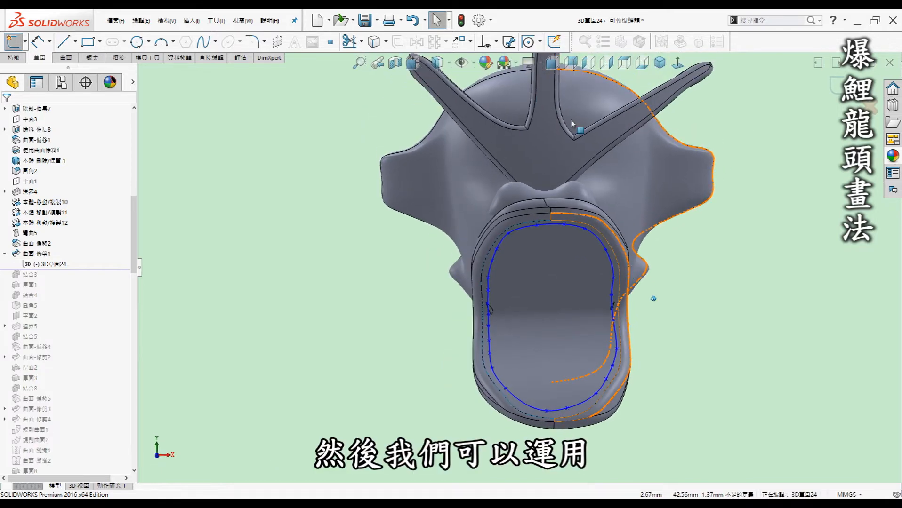
Step: View the mouth spline of 3D草圖24 from the front and from the right
click(554, 63)
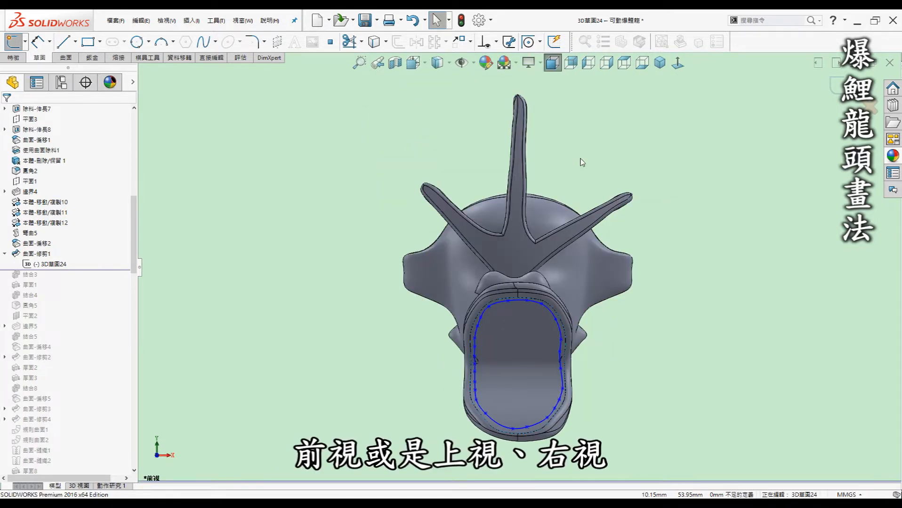
click(606, 65)
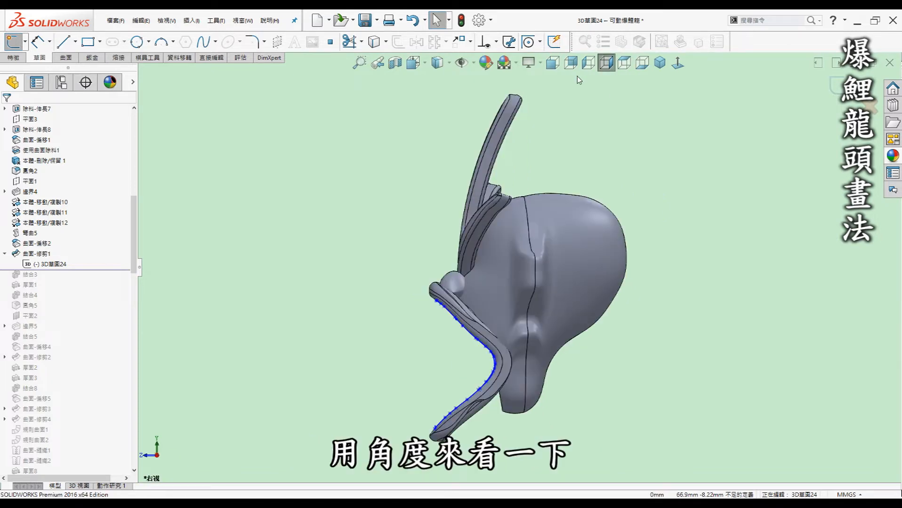
Step: Leave 3D草圖24, roll the history forward to include the thicken feature 厚面1, and highlight its body inside the mouth
middle_drag(662, 212, 570, 328)
scroll(473, 330, down, 5)
mouse_move(544, 407)
middle_down()
mouse_move(539, 386)
mouse_move(825, 342)
mouse_move(786, 322)
mouse_move(706, 339)
middle_up()
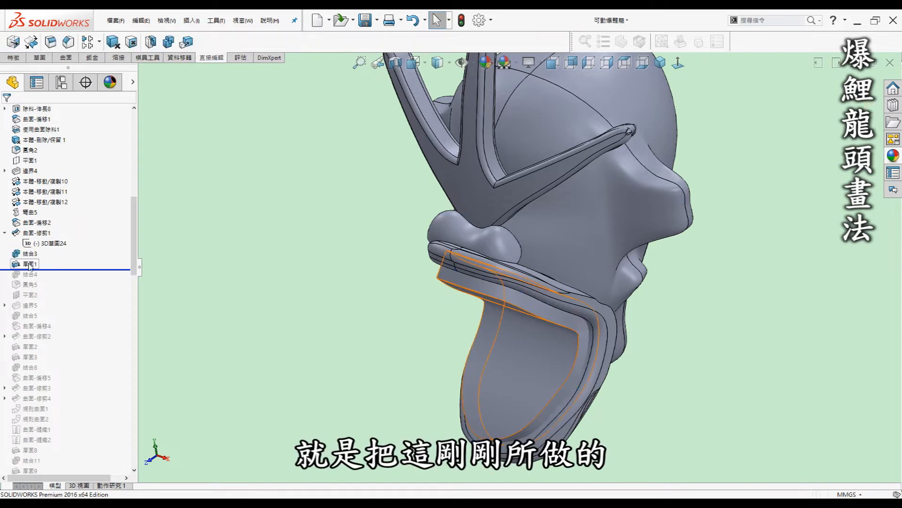
click(29, 264)
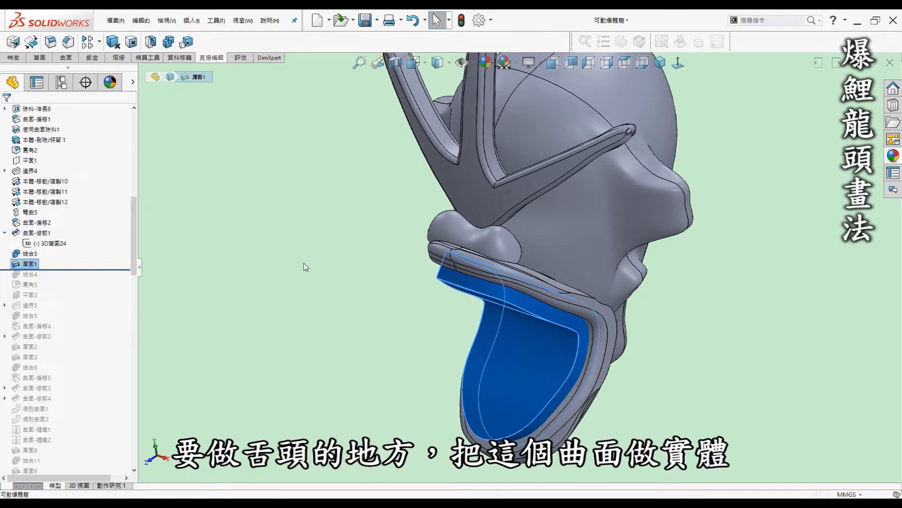
middle_drag(303, 264, 303, 262)
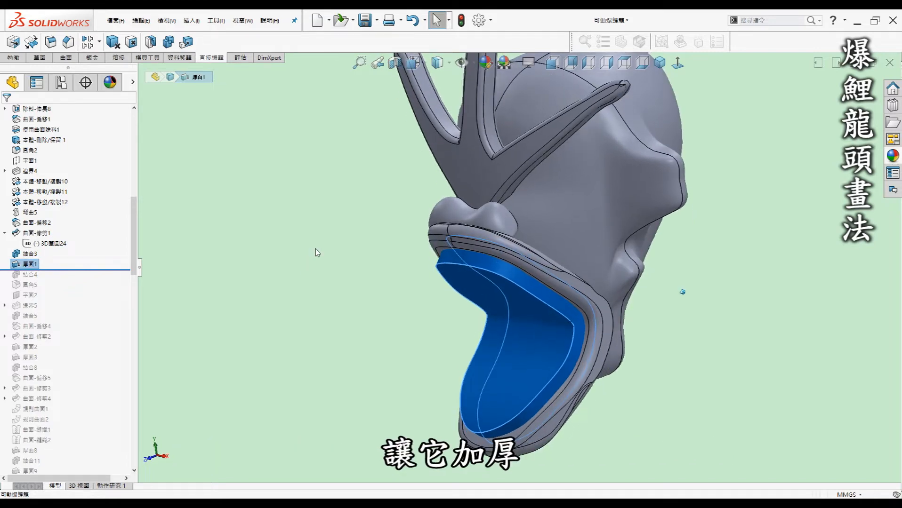
Step: Look up the surface Thicken command for the mouth body, and clear the selection of 厚面1
click(73, 59)
middle_drag(314, 144, 360, 61)
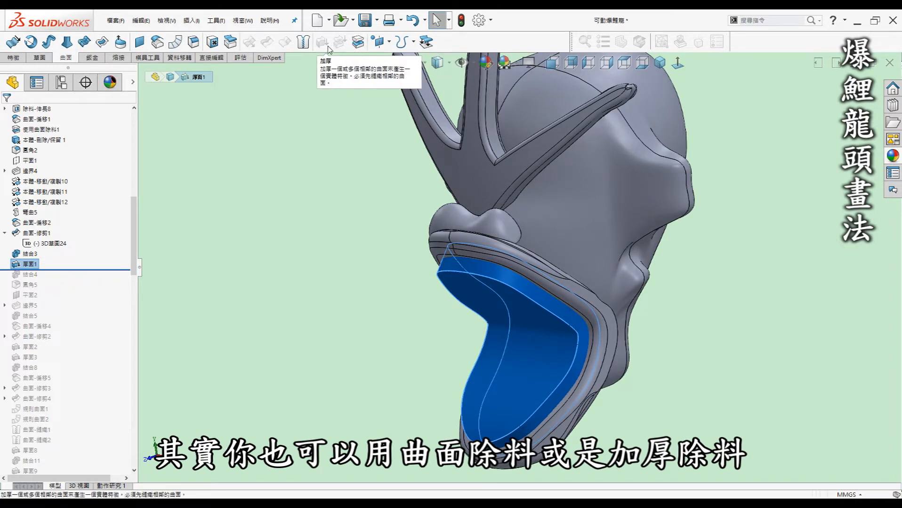
click(321, 193)
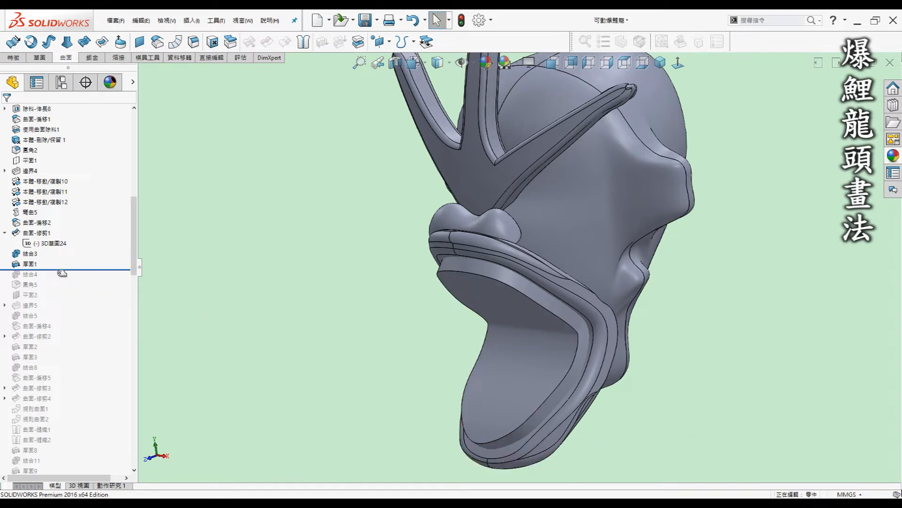
Step: Roll the history forward through the combine 結合4 and fillet 圓角5 to include the tongue boundary 邊界5
drag(58, 277, 58, 277)
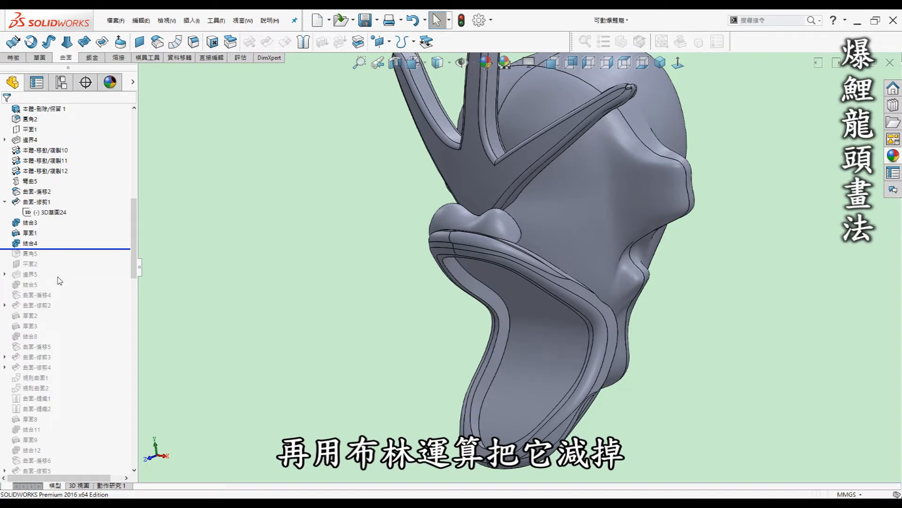
middle_drag(358, 333, 659, 263)
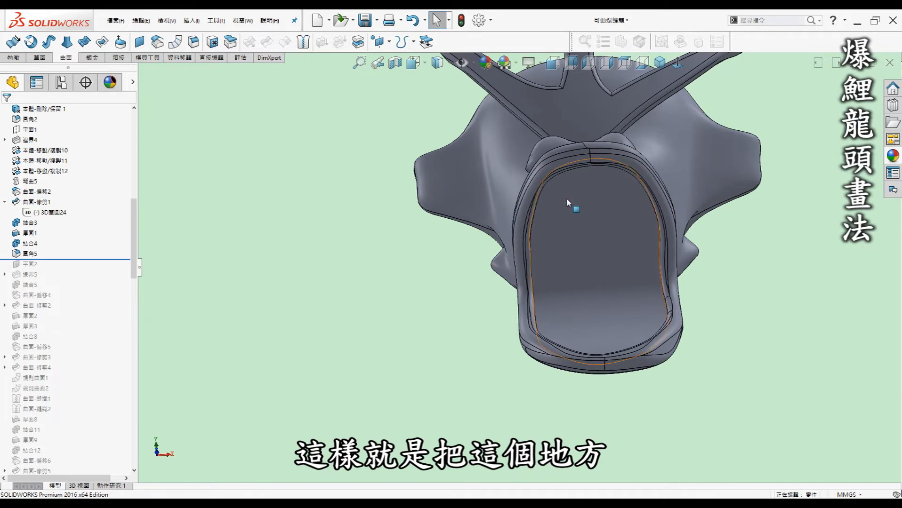
middle_drag(568, 203, 645, 272)
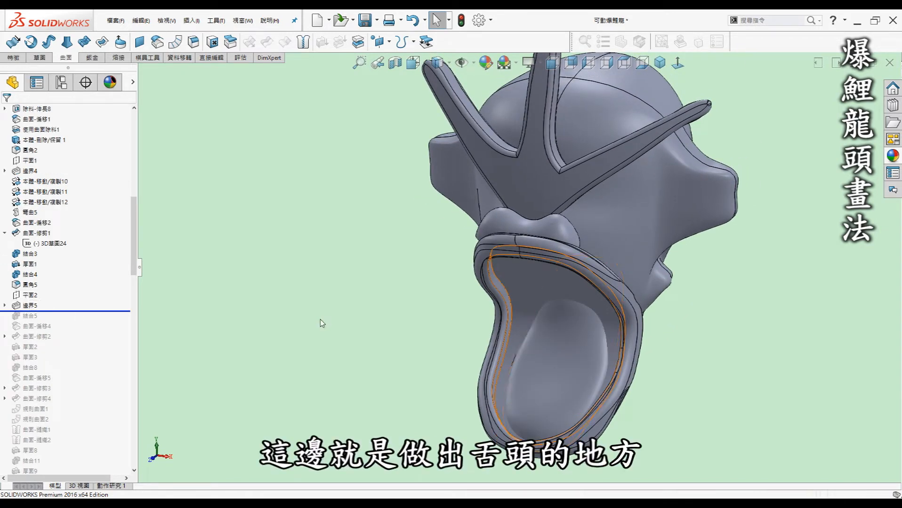
Step: Expand the boundary 邊界5 and show all its sketches, 草圖26, 27, 29 and 30 and 3D草圖26 to 29
click(5, 306)
mouse_move(400, 316)
middle_down()
mouse_move(400, 327)
mouse_move(412, 322)
middle_up()
click(43, 316)
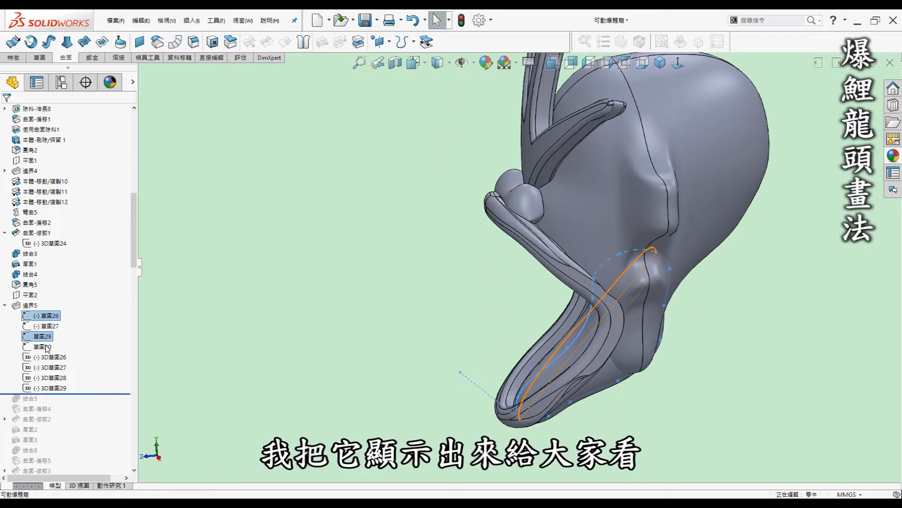
ctrl+click(47, 347)
ctrl+click(56, 389)
ctrl+click(49, 337)
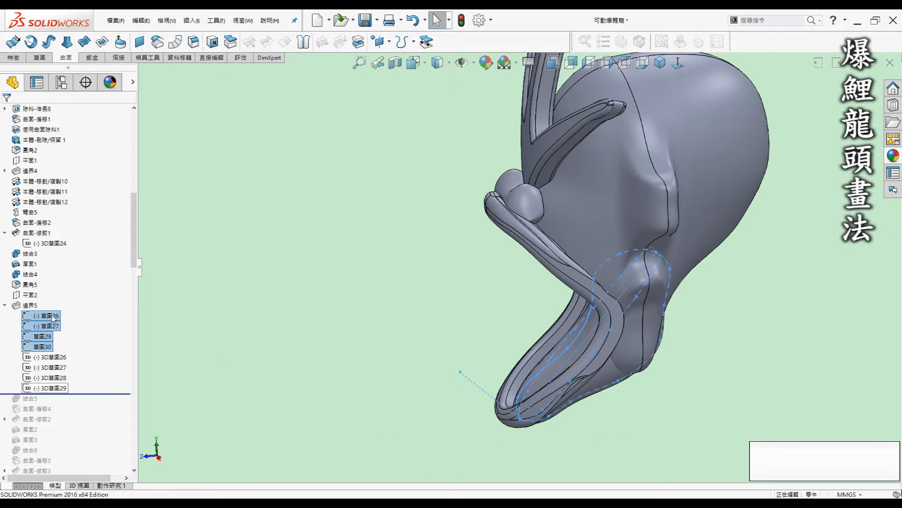
key(Escape)
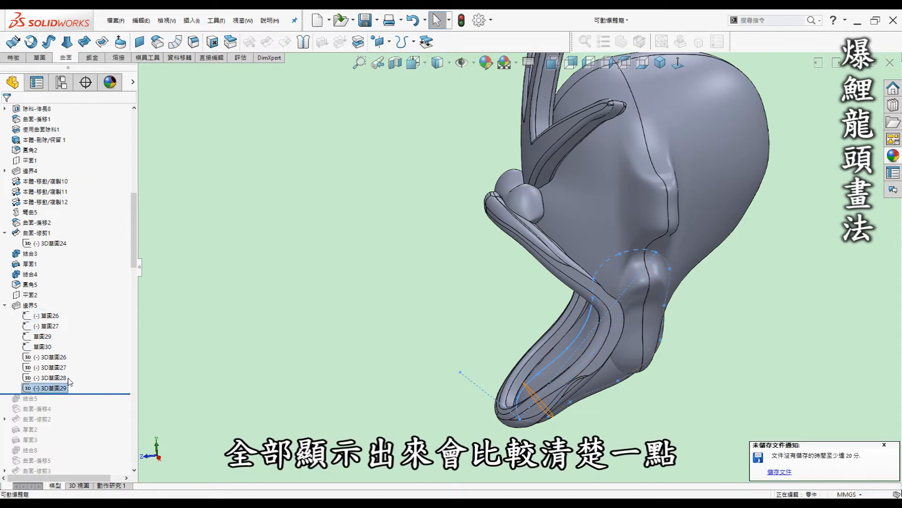
shift+click(64, 387)
click(72, 371)
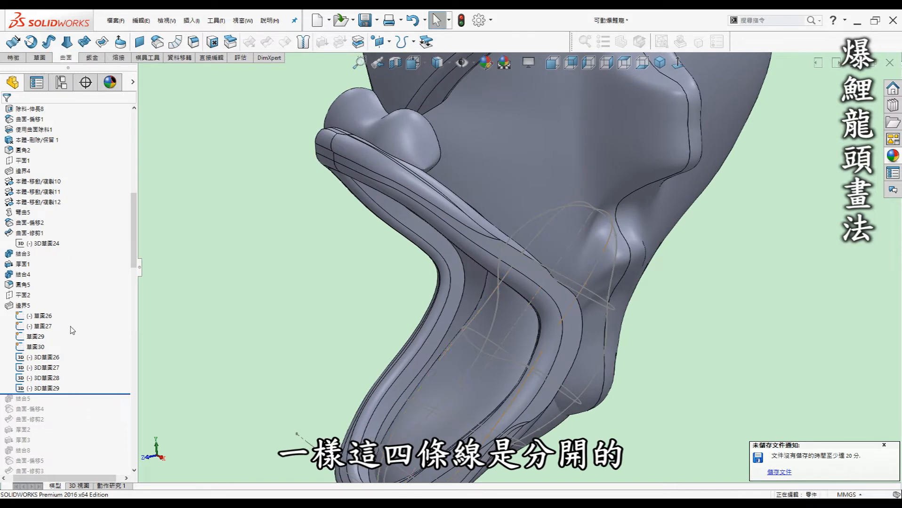
Step: Examine how the tongue's boundary profiles and guide curves run through the mouth and lower jaw from several angles
drag(95, 479, 87, 479)
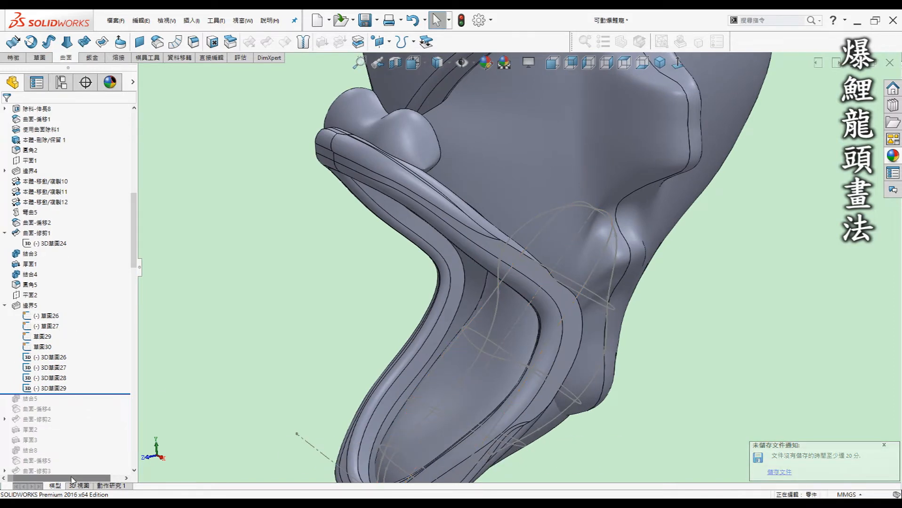
scroll(376, 281, up, 3)
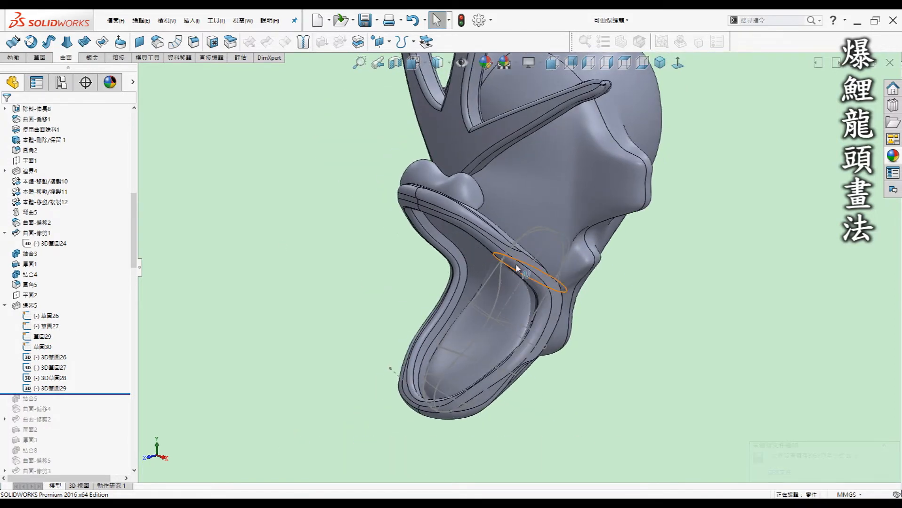
scroll(490, 299, down, 3)
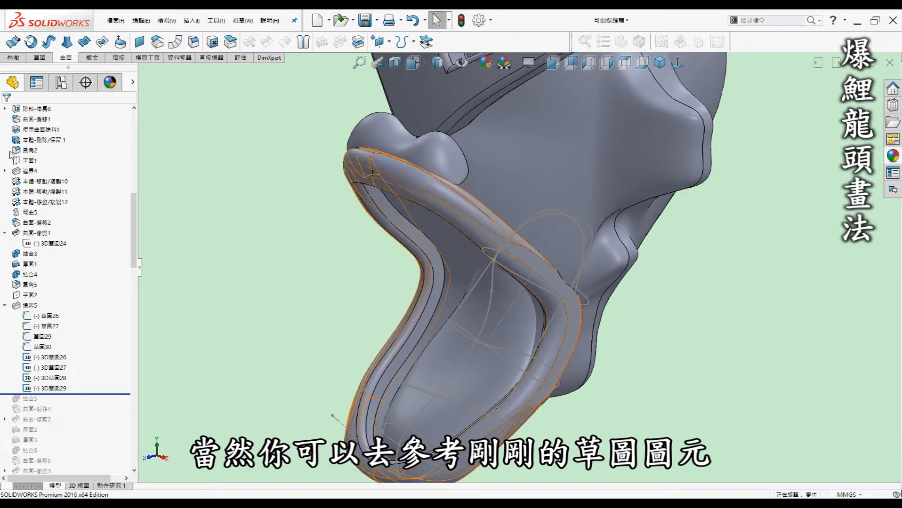
scroll(273, 253, up, 2)
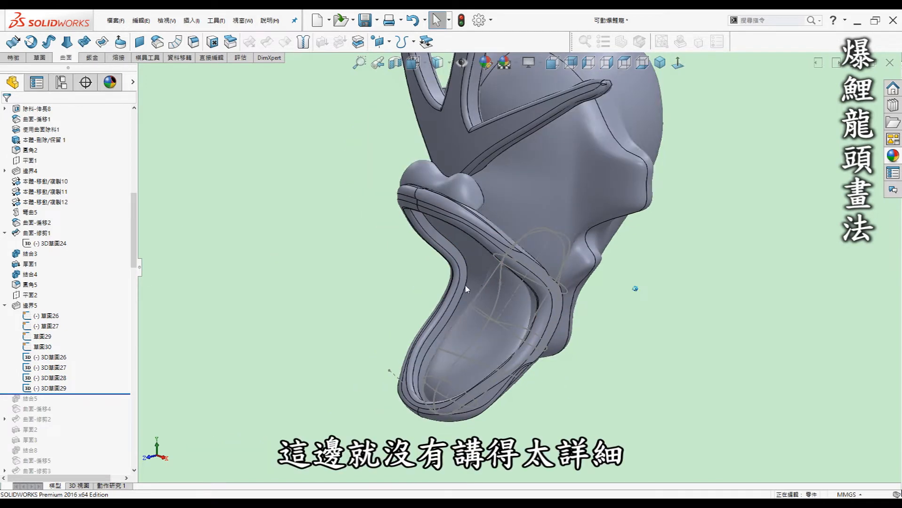
middle_drag(551, 296, 549, 291)
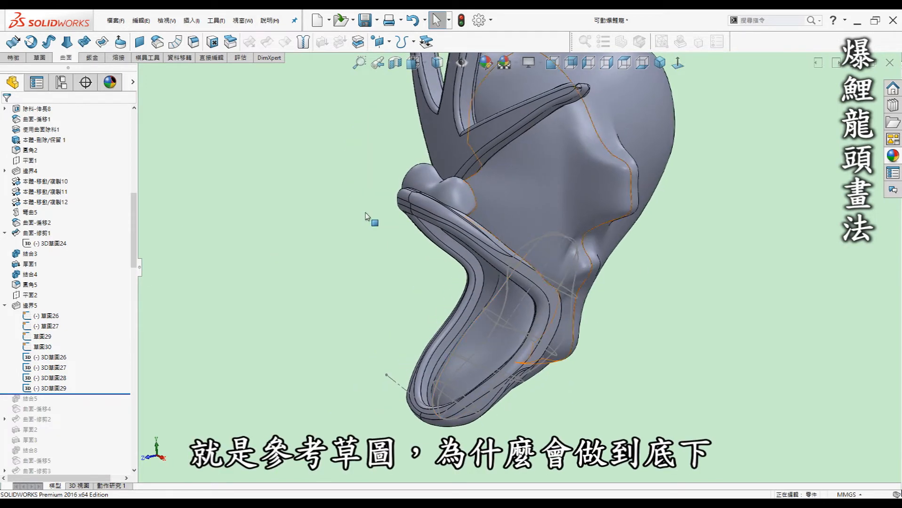
middle_drag(588, 230, 590, 259)
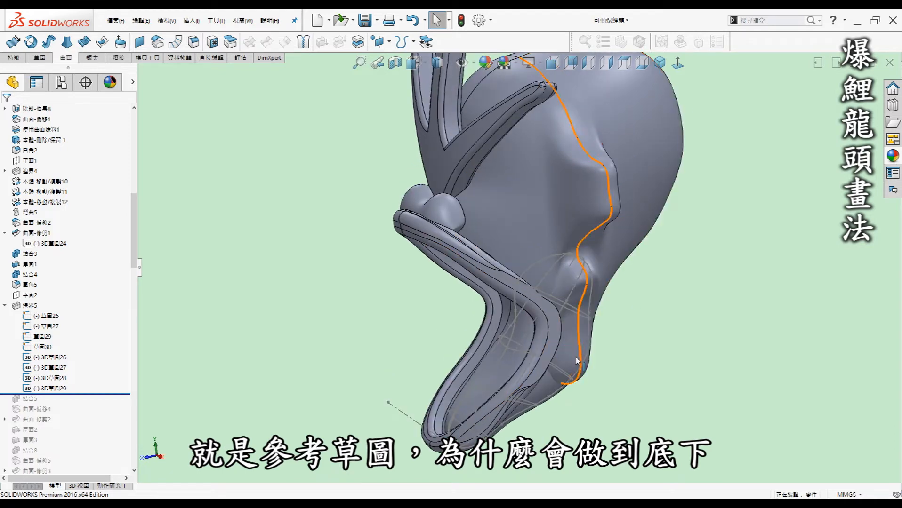
middle_drag(631, 375, 518, 377)
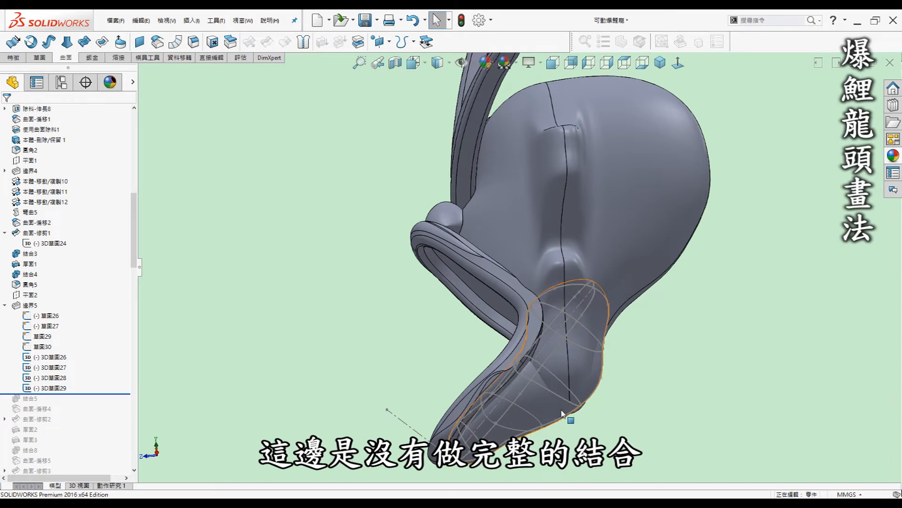
middle_drag(437, 411, 433, 405)
middle_drag(373, 359, 598, 339)
middle_drag(626, 297, 597, 283)
middle_drag(630, 342, 626, 374)
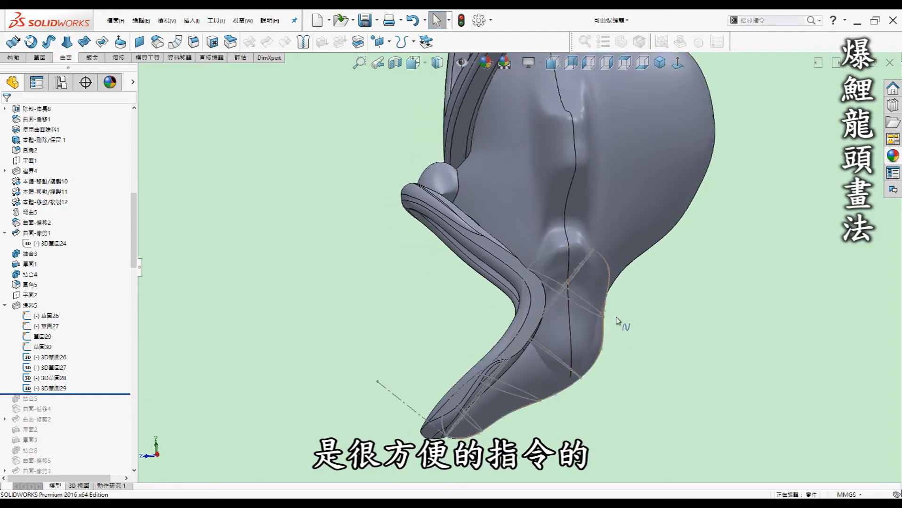
middle_drag(533, 397, 535, 382)
mouse_move(641, 177)
middle_down()
mouse_move(650, 185)
mouse_move(642, 173)
middle_up()
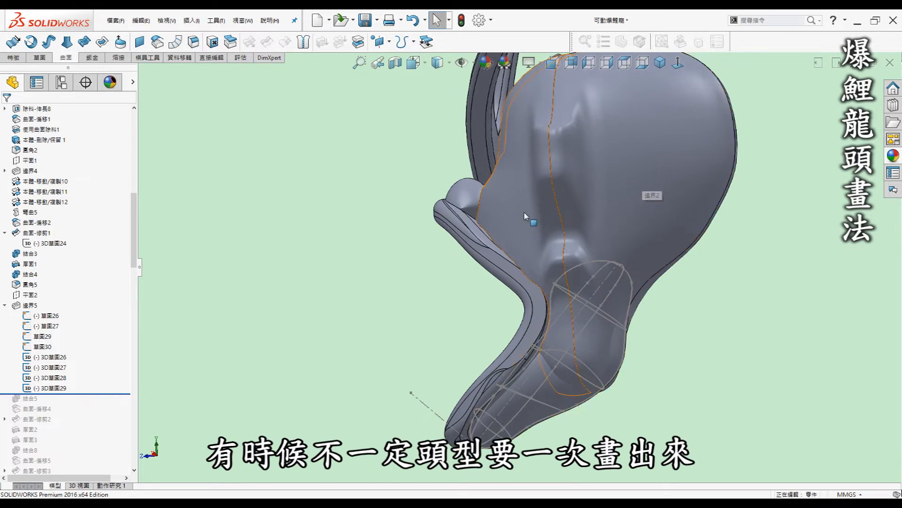
Step: Hide the sketches of the tongue boundary 邊界5, and roll the history forward to include the combine 結合5
middle_drag(630, 218, 547, 385)
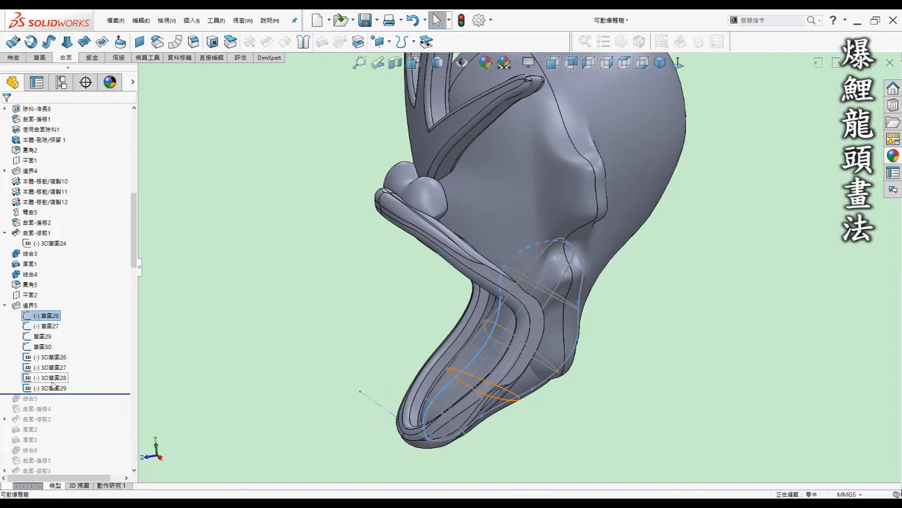
shift+click(59, 376)
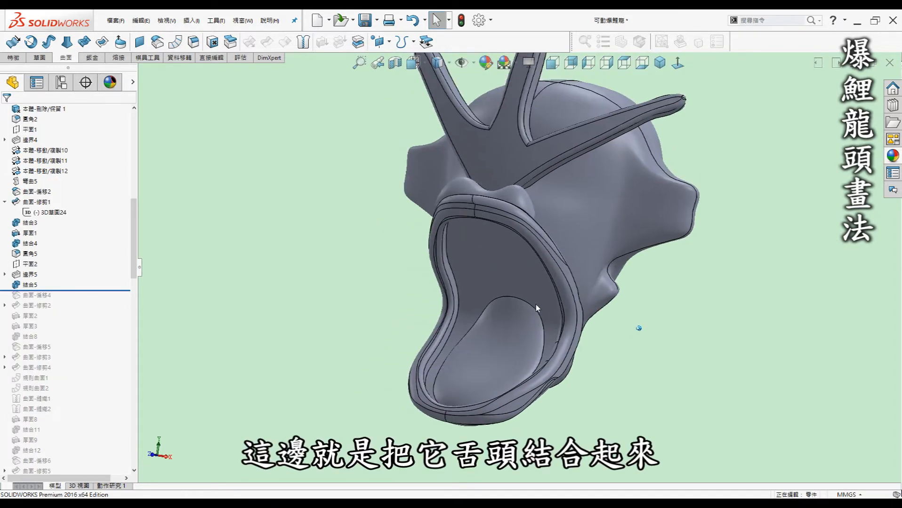
mouse_move(521, 334)
middle_down()
mouse_move(527, 346)
mouse_move(645, 380)
mouse_move(557, 359)
mouse_move(668, 360)
middle_up()
Step: Roll the history forward to include the surface trim 曲面-修剪2, and highlight its eye outline 草圖35 from the front
drag(52, 290, 47, 301)
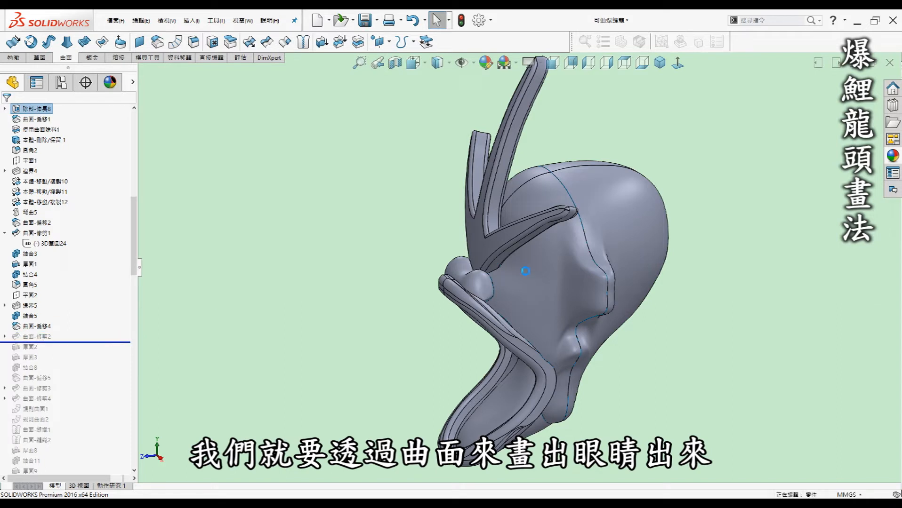
click(5, 337)
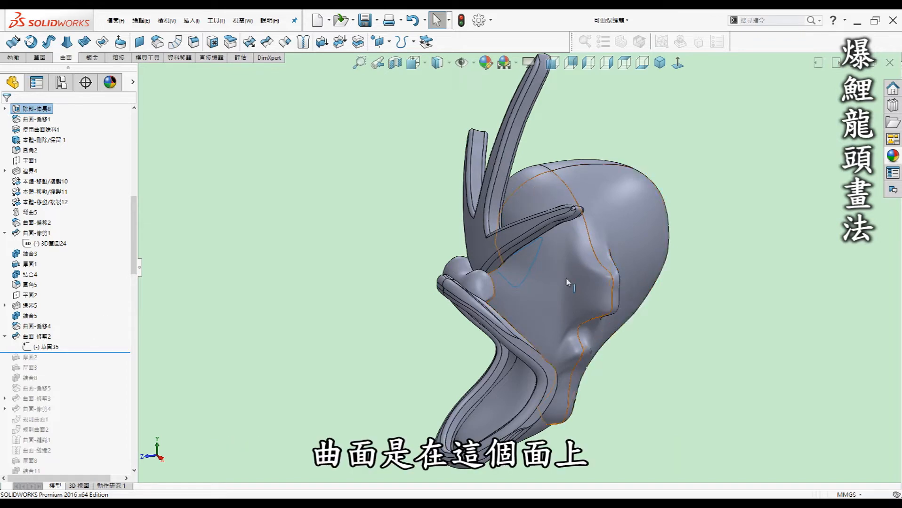
click(47, 347)
middle_drag(509, 300, 539, 300)
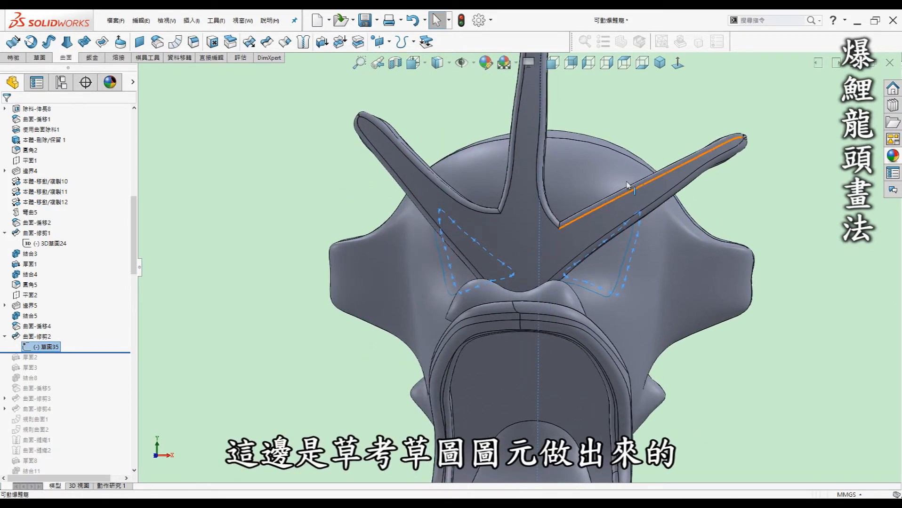
Step: Roll the history forward to include the thicken feature 厚面2, and inspect the eye area up close
middle_drag(645, 290, 646, 289)
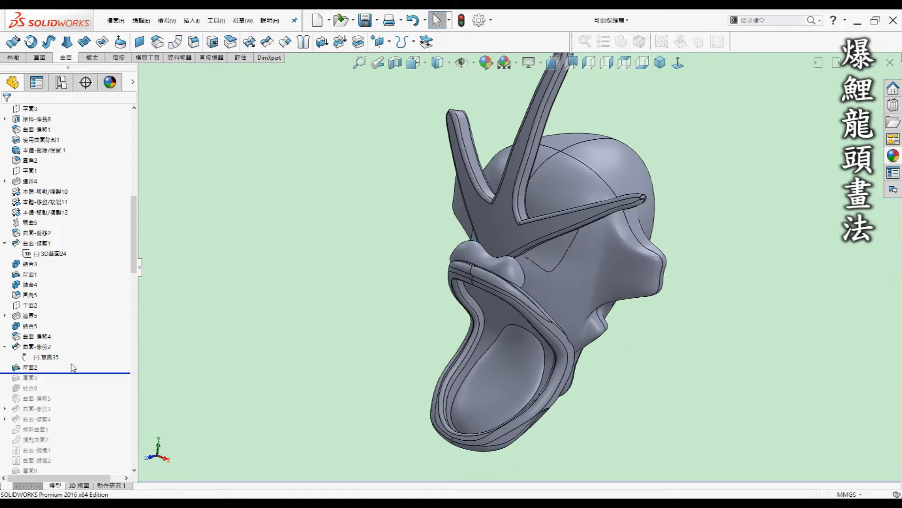
scroll(531, 295, down, 6)
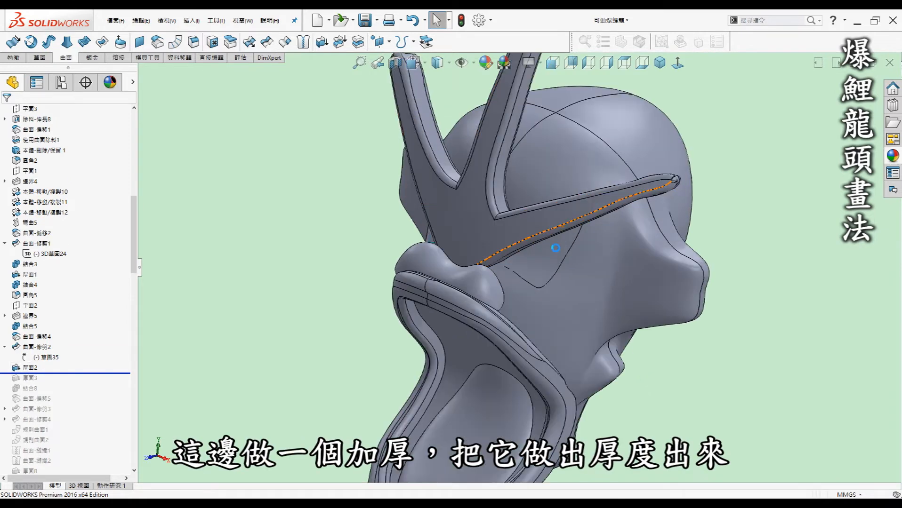
scroll(530, 295, up, 6)
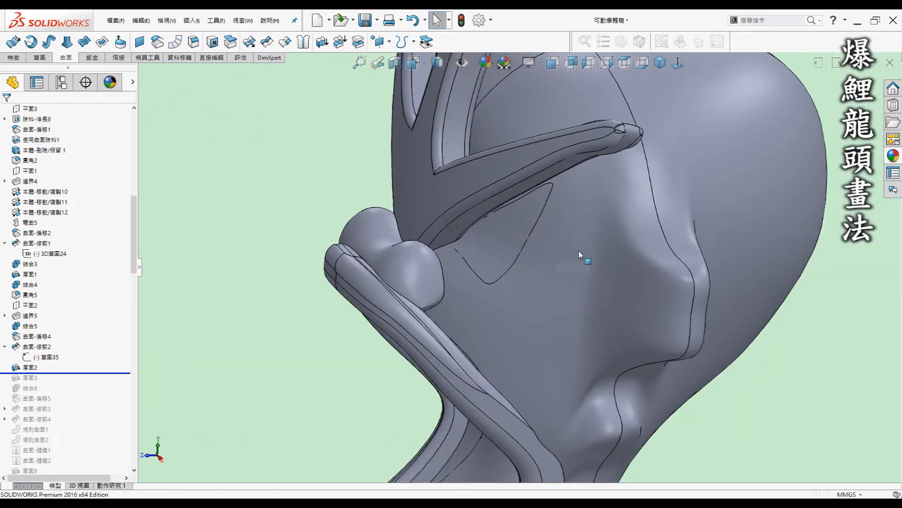
middle_drag(434, 252, 447, 257)
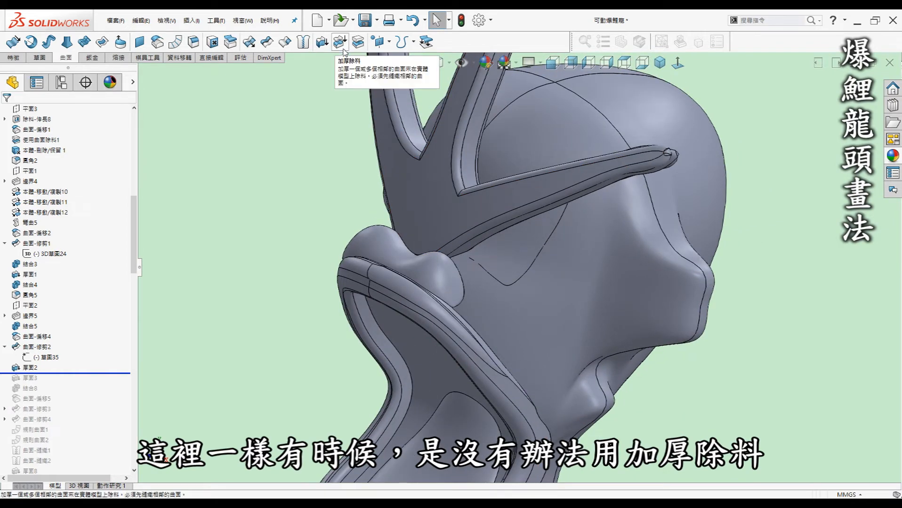
ctrl+middle_drag(280, 179, 302, 171)
Step: Roll the history forward through 厚面3, 結合8 and 曲面-偏移5 to include the eye trims 曲面-修剪3 and 曲面-修剪4
drag(78, 374, 75, 385)
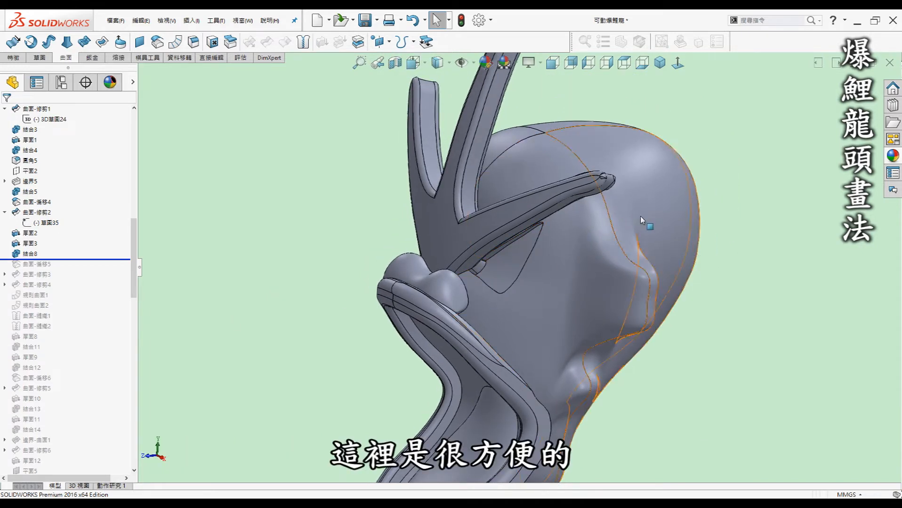
drag(83, 260, 83, 270)
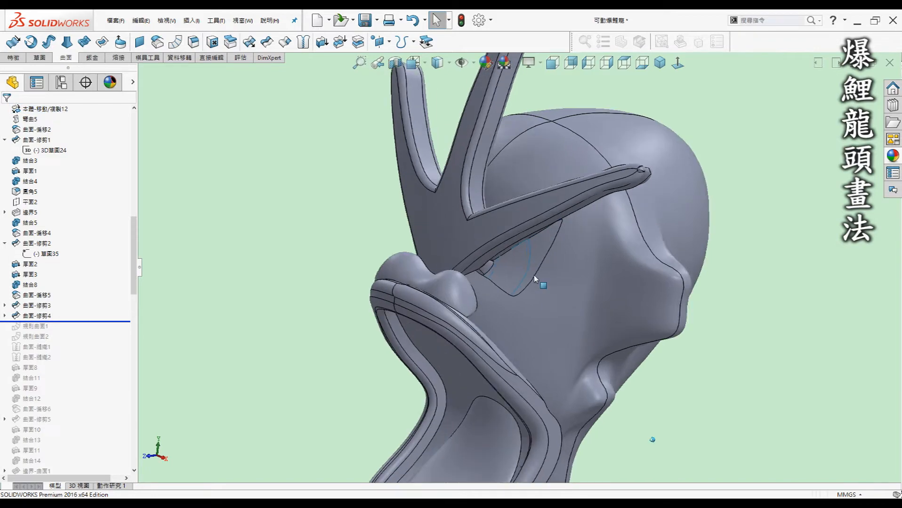
scroll(535, 283, down, 3)
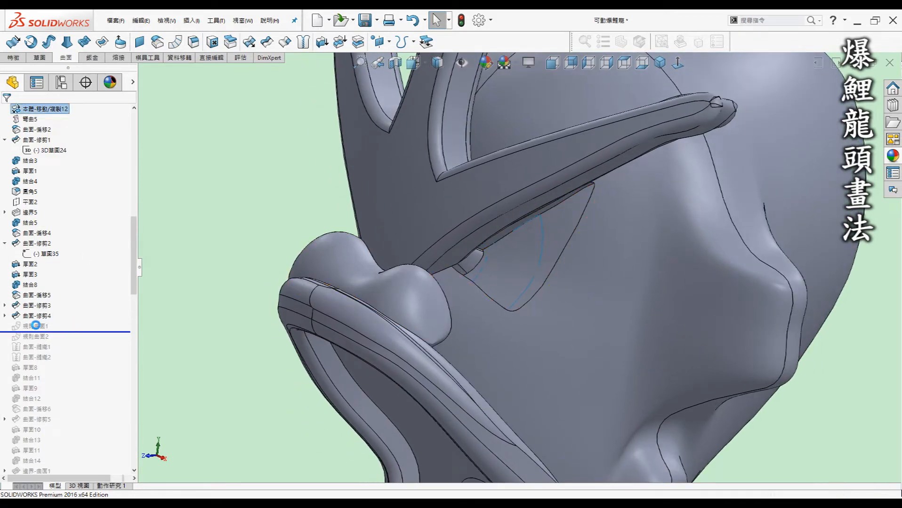
Step: Roll the history forward through the eye's ruled surfaces, surface knits and thicken 厚面8 to include the combine 結合11
drag(66, 333, 66, 363)
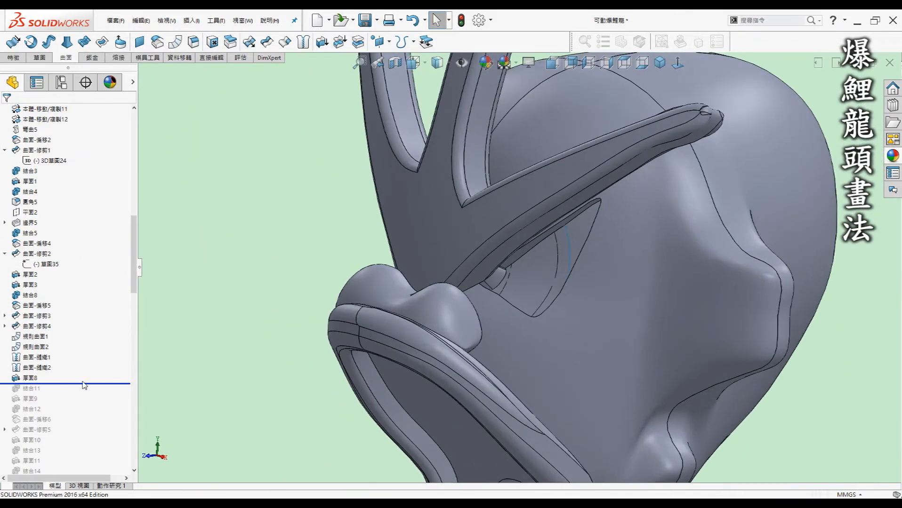
drag(82, 381, 83, 398)
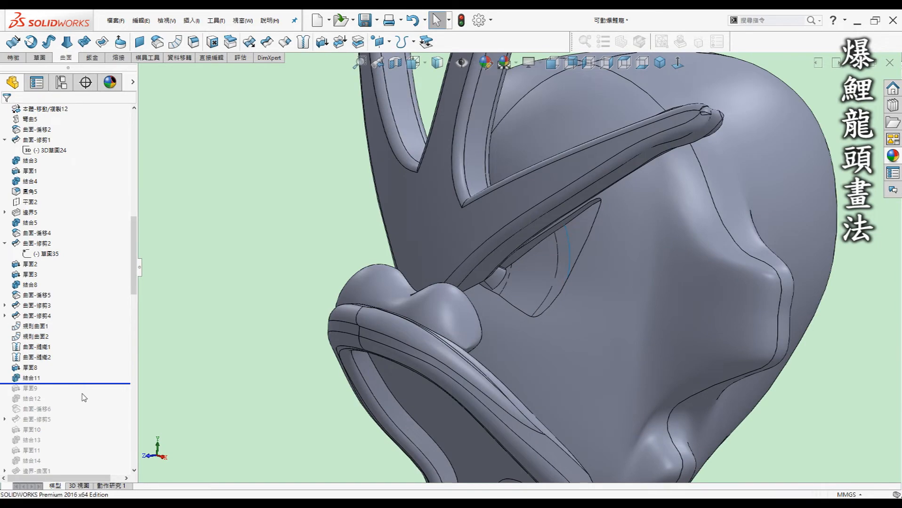
Step: Roll the history forward through 厚面9, 曲面-修剪5 and 厚面11 to include the combine 結合14, and inspect the finished eye interior up close
drag(84, 384, 85, 413)
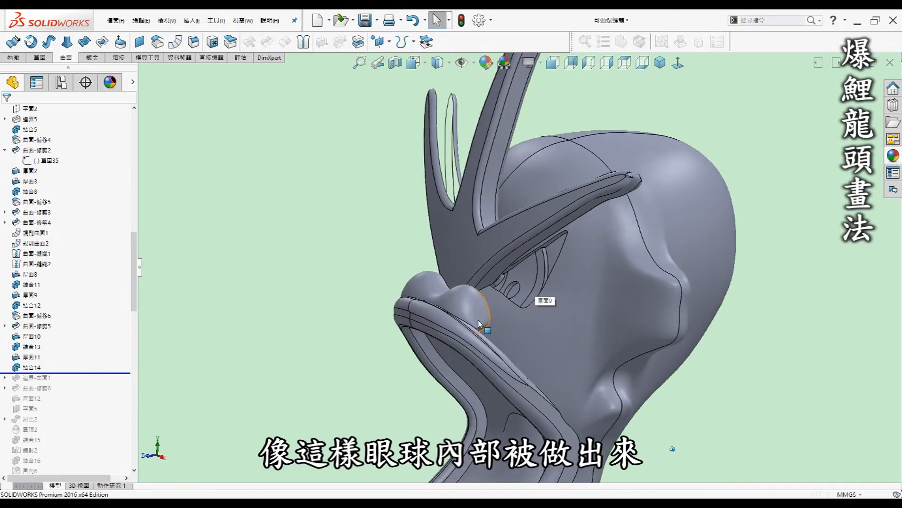
scroll(485, 311, down, 5)
scroll(575, 264, down, 3)
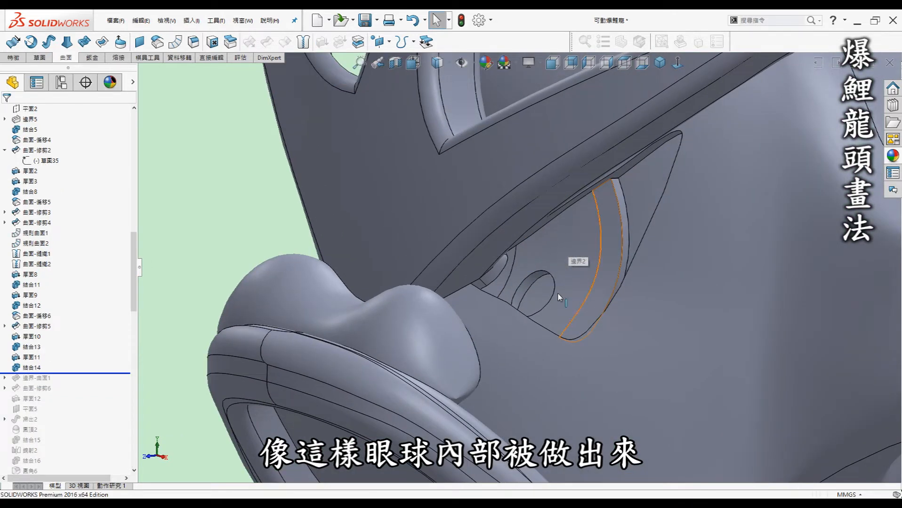
scroll(587, 238, up, 5)
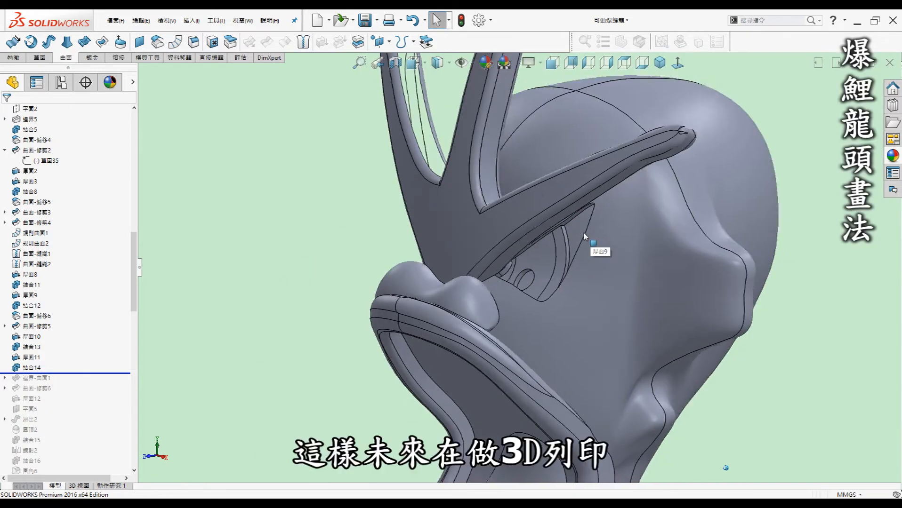
scroll(513, 264, up, 3)
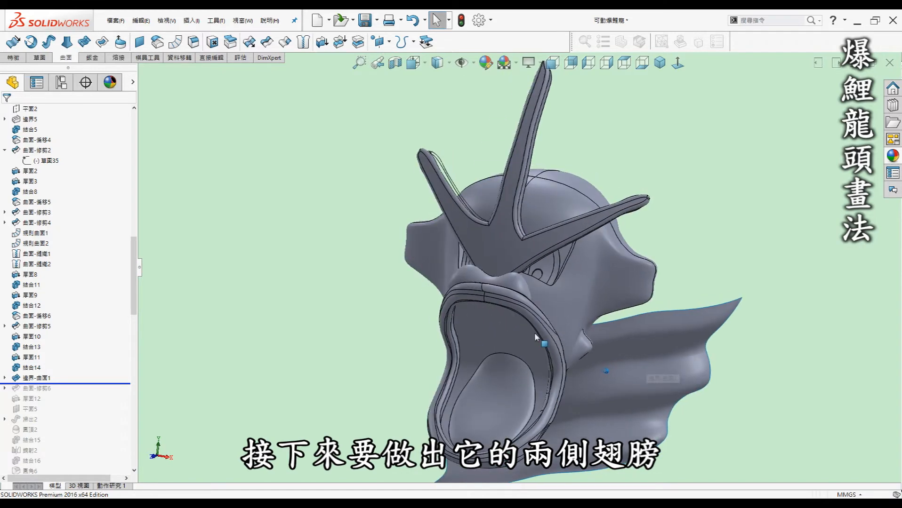
Step: Roll the history forward to include the wing's boundary surface 邊界-曲面1, and highlight its two sketches 3D草圖30 and 3D草圖31
click(5, 378)
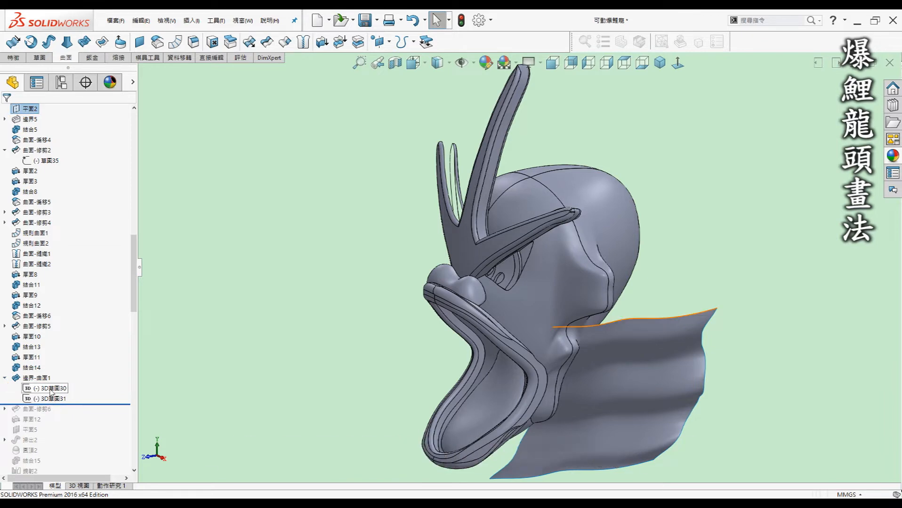
click(50, 391)
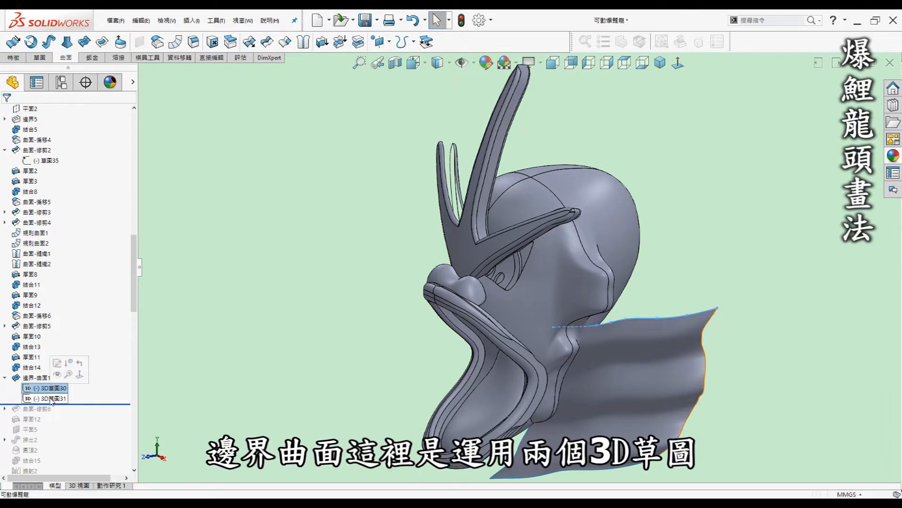
click(52, 399)
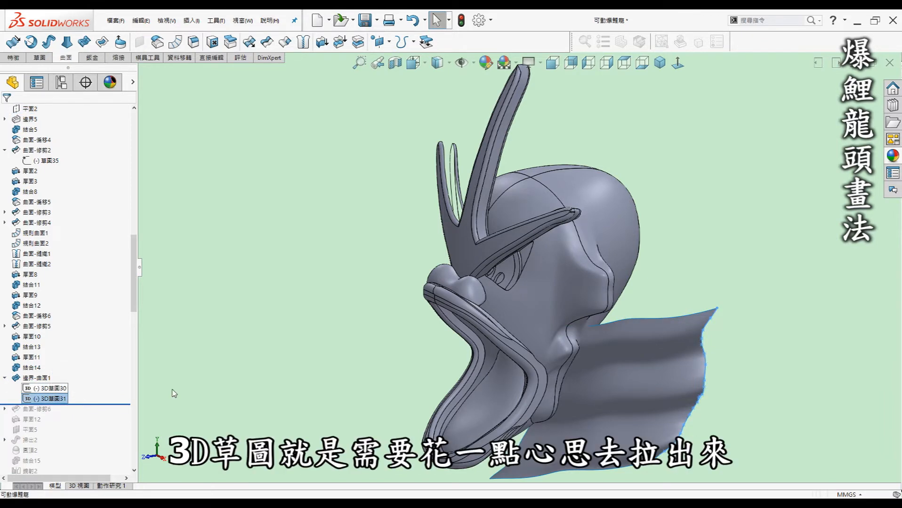
middle_drag(202, 362, 705, 311)
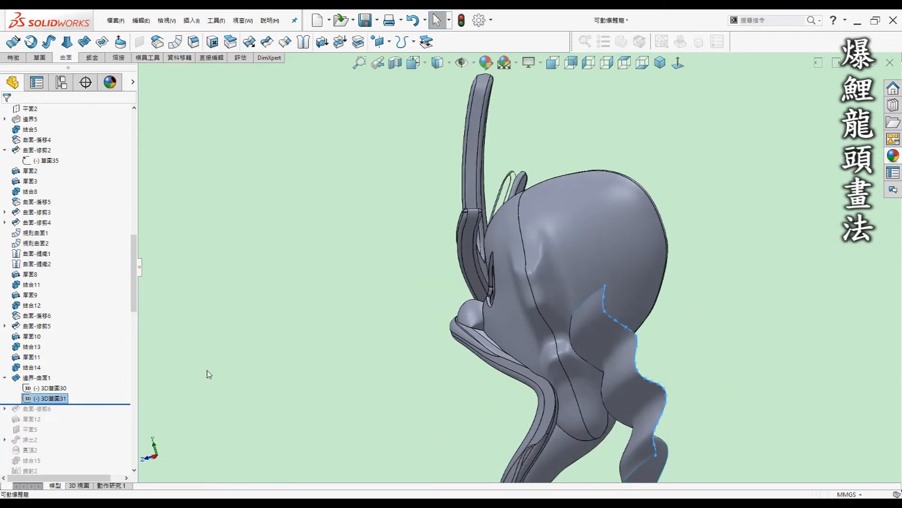
click(52, 389)
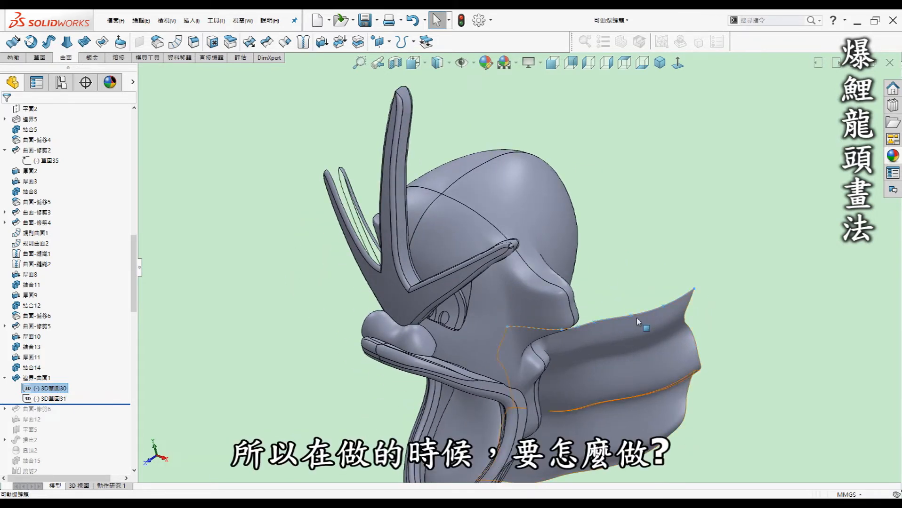
click(729, 316)
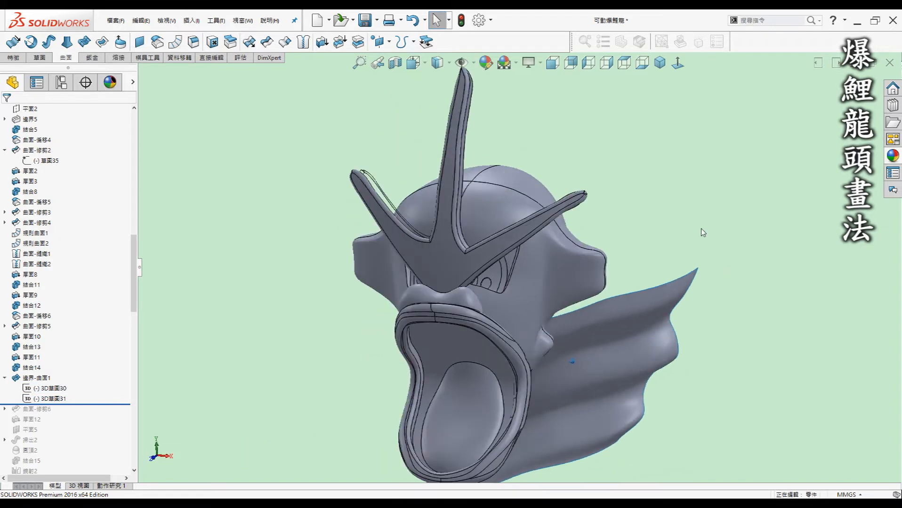
Step: Examine the wing's boundary surface in the front, top and right standard views, and highlight its defining 3D sketches again
middle_drag(703, 233, 609, 118)
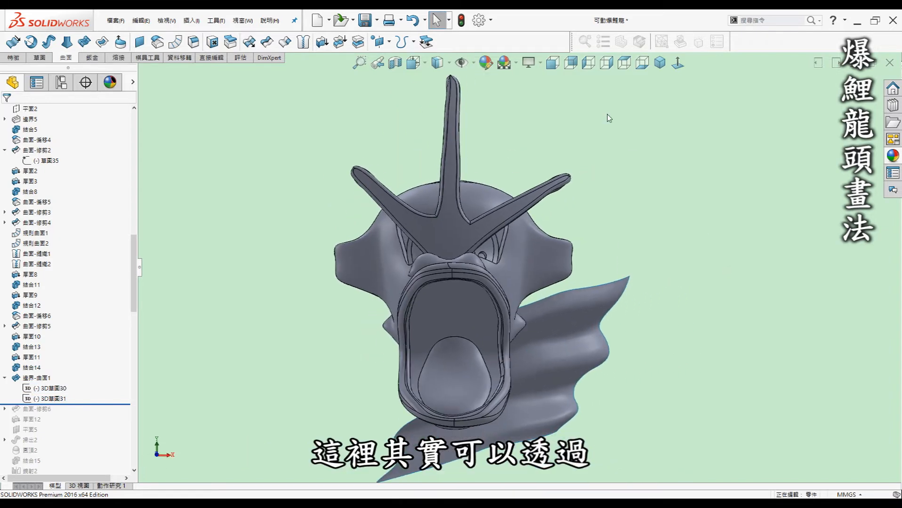
click(552, 63)
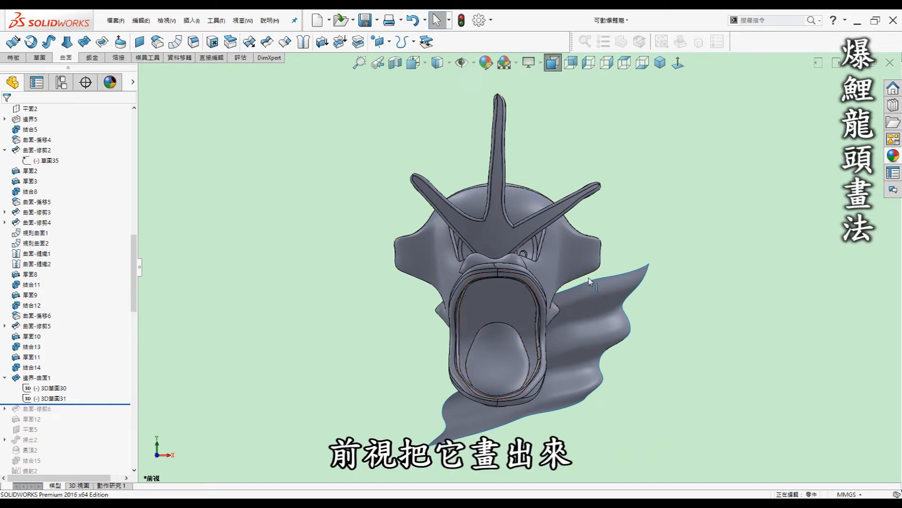
click(628, 68)
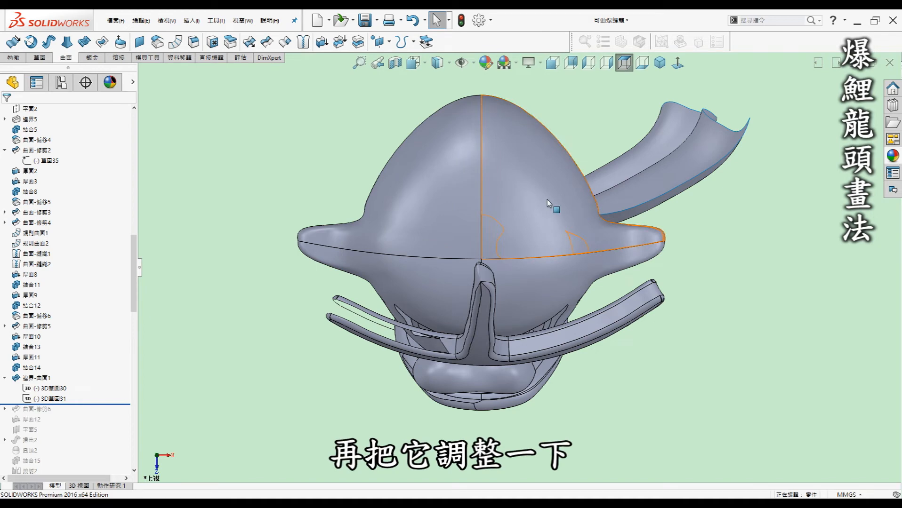
click(609, 68)
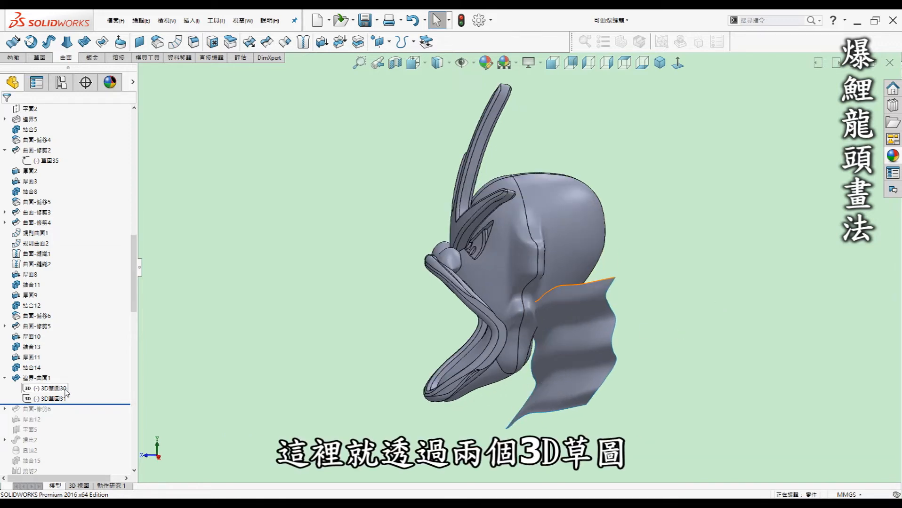
click(65, 390)
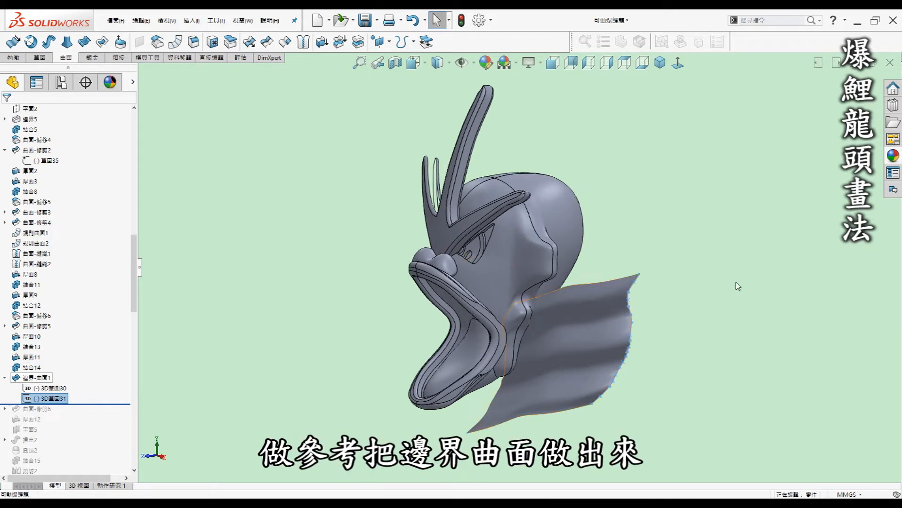
key(Escape)
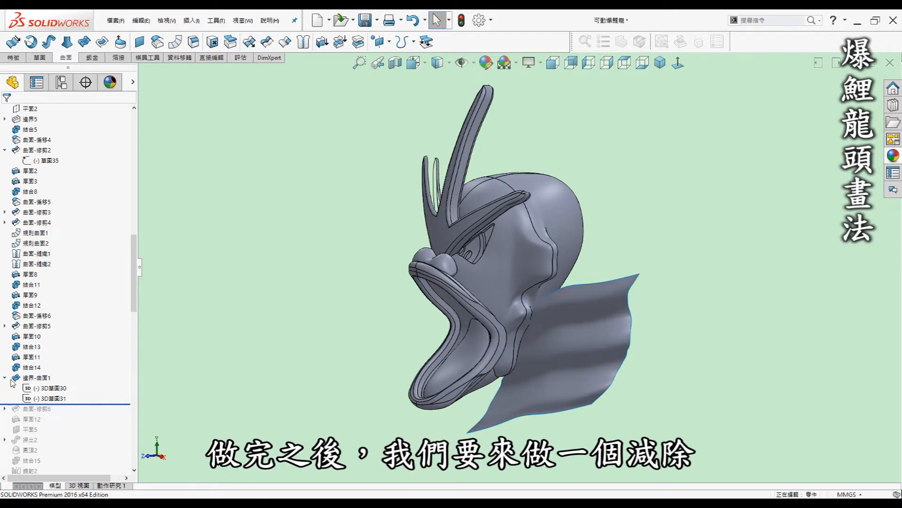
click(5, 378)
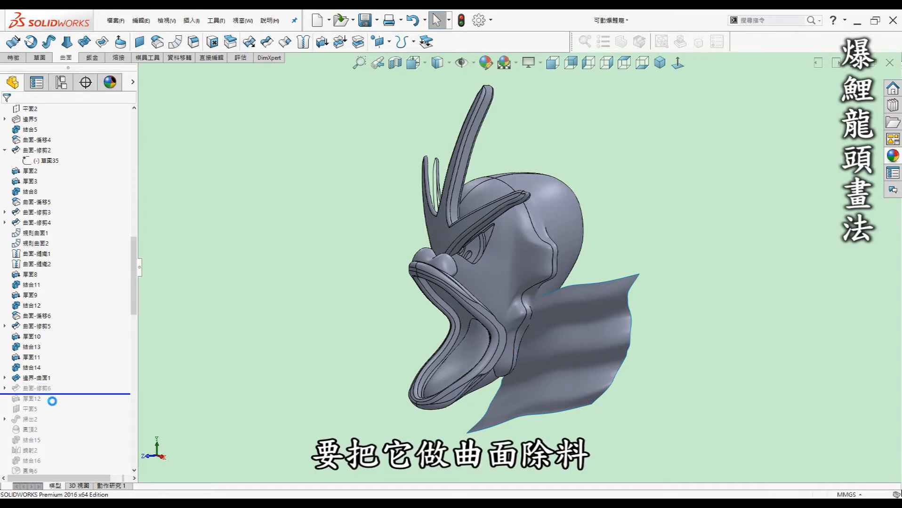
Step: Roll the history forward to include the wing's surface trim 曲面-修剪6, and show its trimming curve 草圖40
click(5, 389)
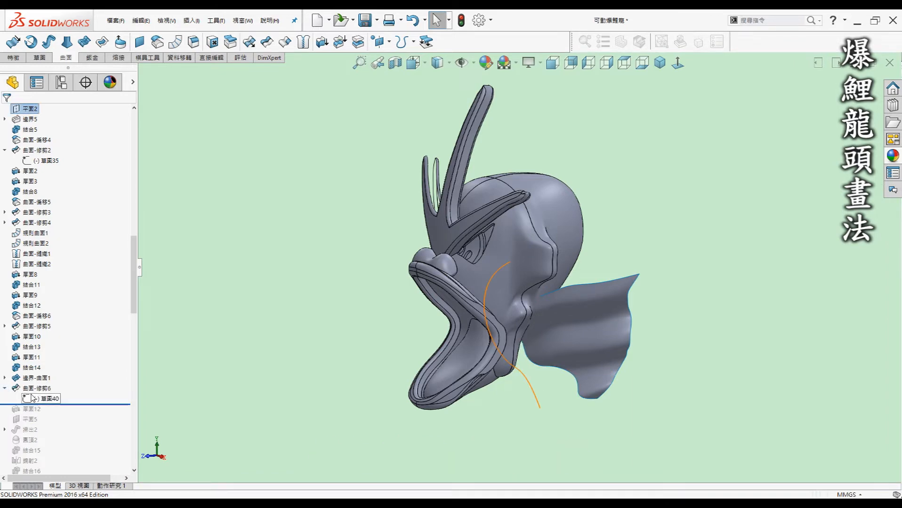
middle_drag(600, 315, 585, 299)
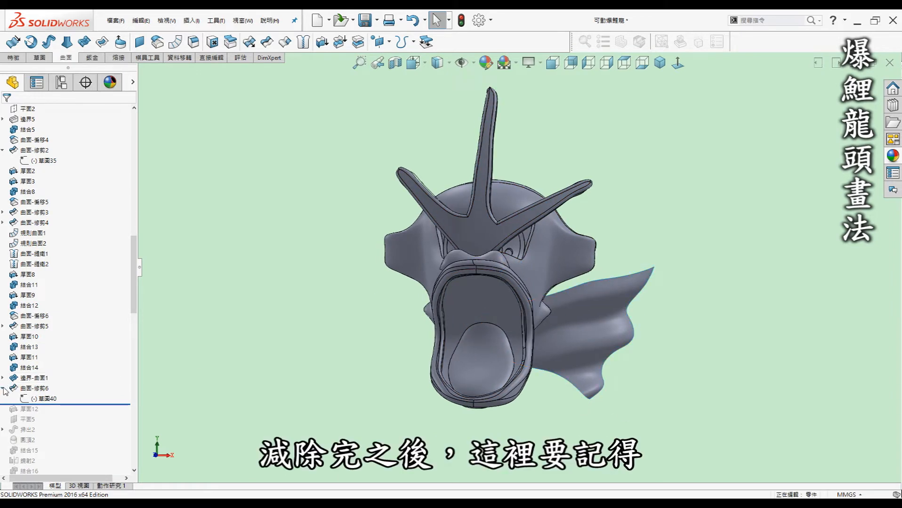
click(3, 389)
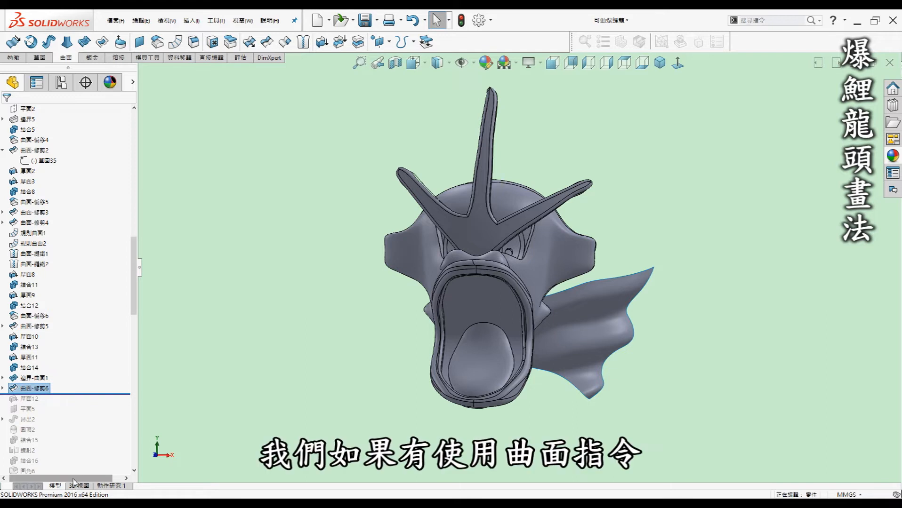
Step: Inspect the zero-thickness trimmed wing surface up close, and roll the history forward to include its thicken feature 厚面12
drag(69, 478, 64, 482)
middle_drag(613, 341, 577, 314)
scroll(578, 316, down, 3)
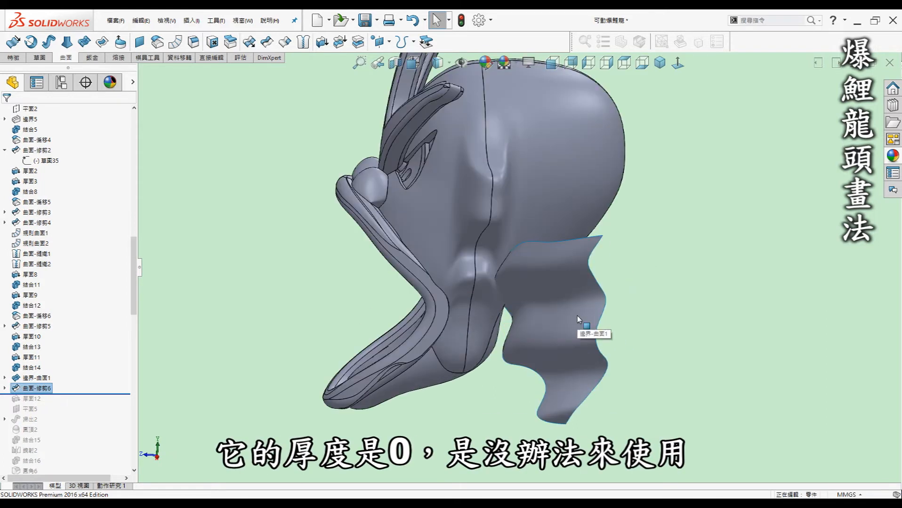
middle_drag(656, 418, 673, 414)
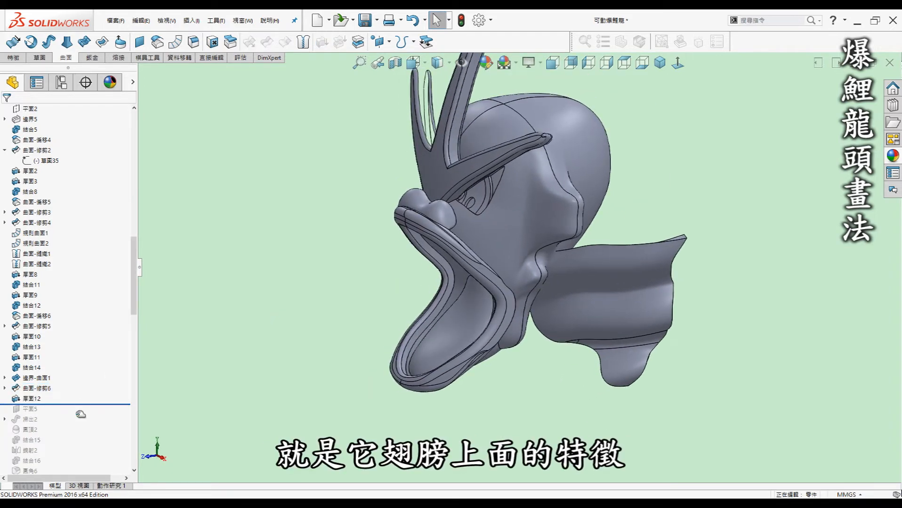
Step: Roll the history forward to include 平面5 and the sweep 掃出2, and inspect its profile 草圖42 and path 3D草圖32 along the wing's upper edge
drag(81, 414, 81, 425)
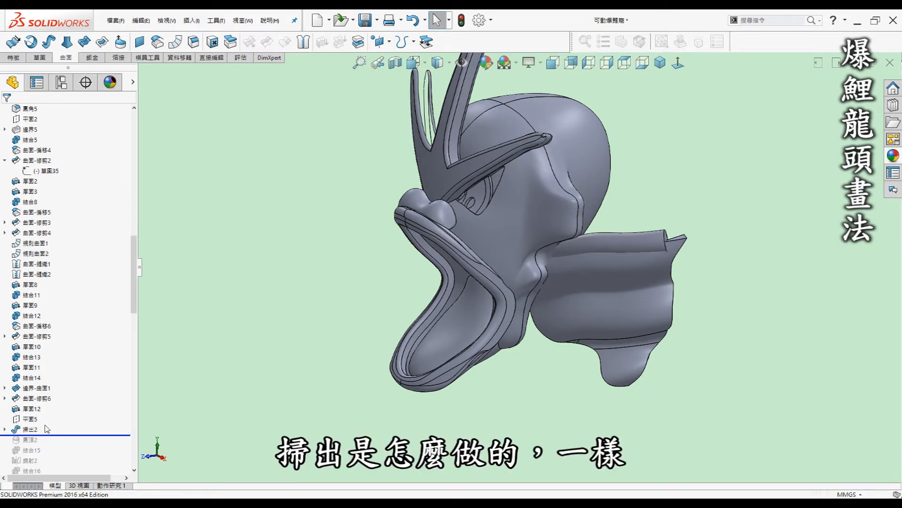
click(4, 430)
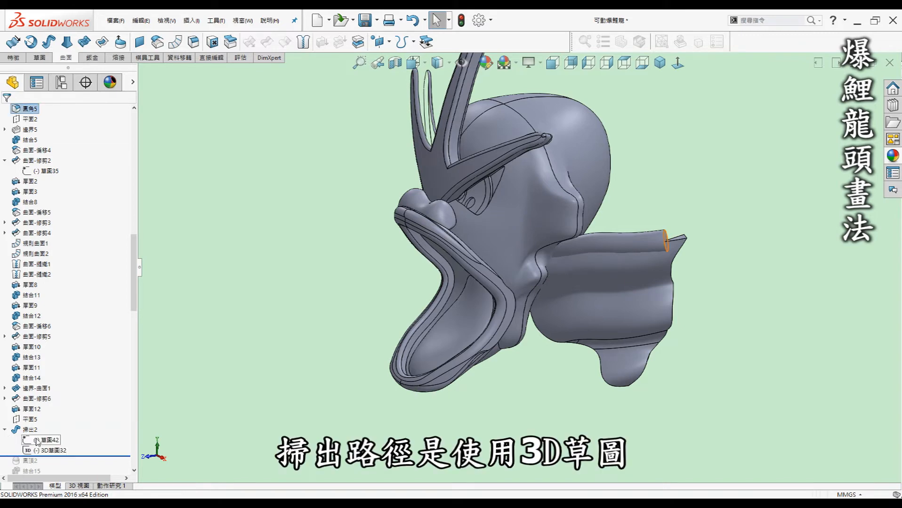
click(37, 442)
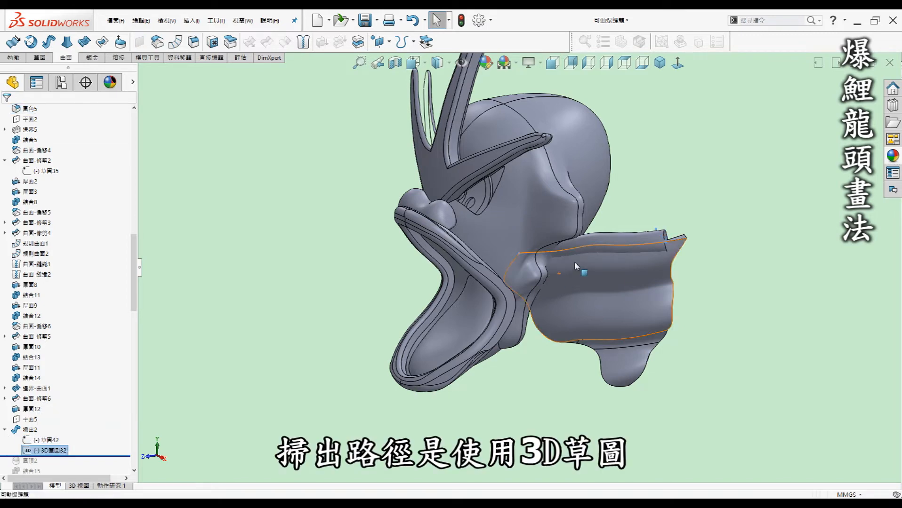
scroll(637, 249, down, 5)
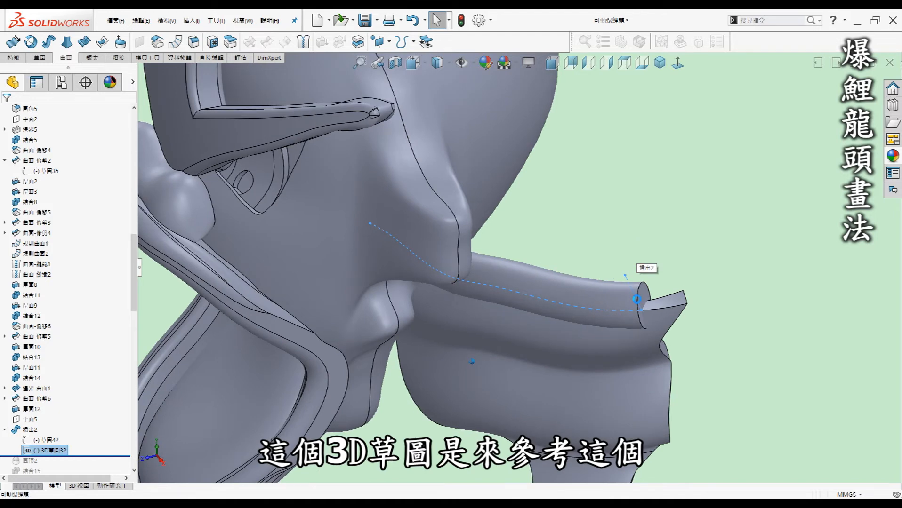
scroll(648, 283, down, 3)
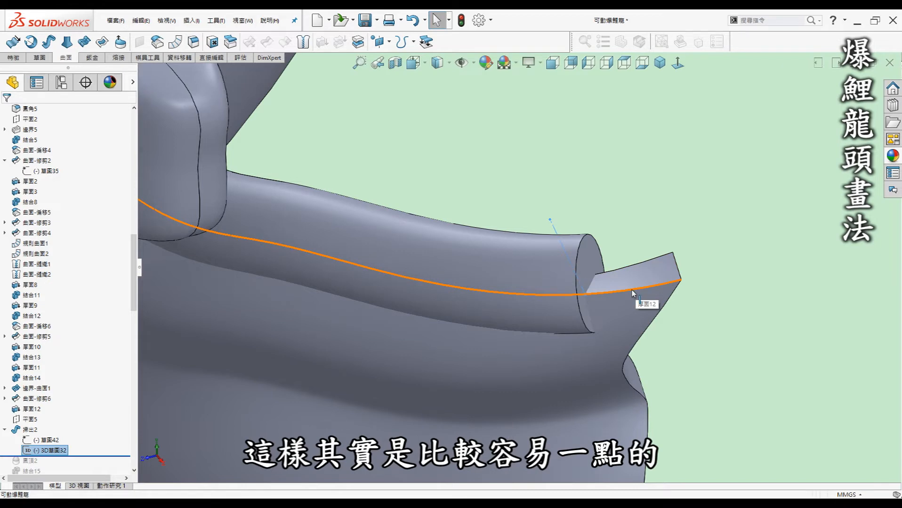
scroll(631, 292, up, 2)
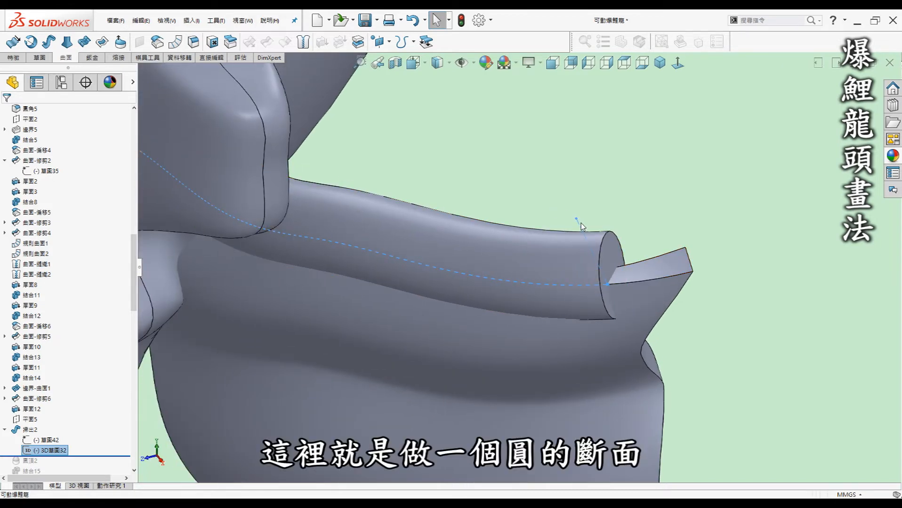
click(777, 317)
scroll(654, 228, up, 3)
middle_drag(654, 227, 644, 204)
scroll(590, 238, down, 3)
middle_drag(631, 275, 706, 188)
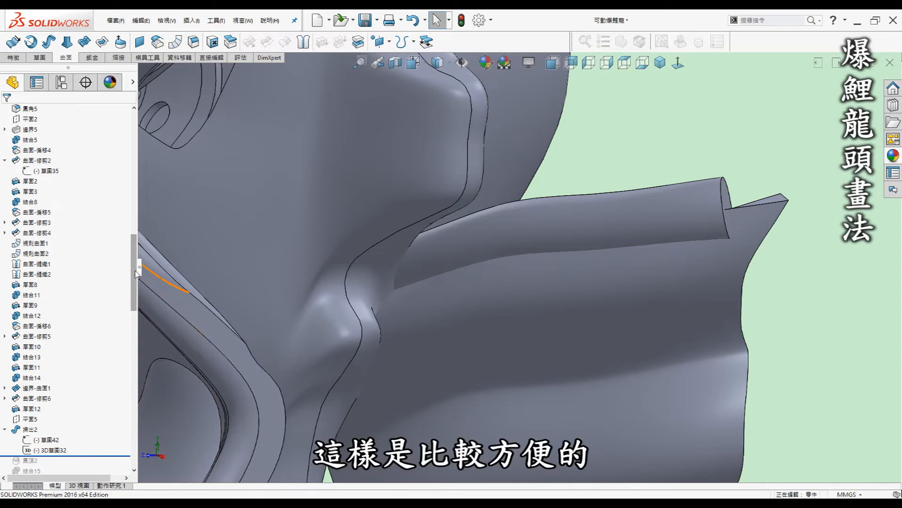
Step: Roll the history forward to include the dome 圓頂2, and inspect the rounded tip at the end of the wing's swept edge
scroll(136, 275, down, 5)
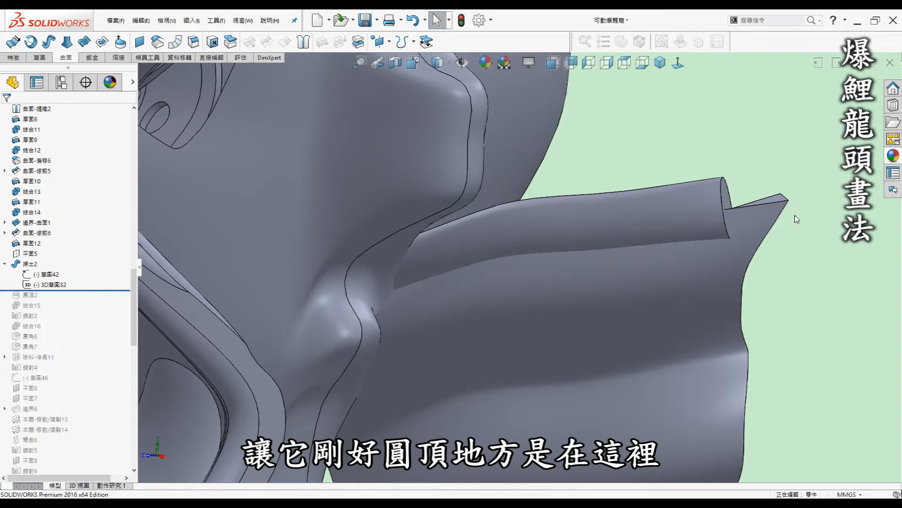
drag(29, 290, 29, 301)
middle_drag(784, 252, 709, 190)
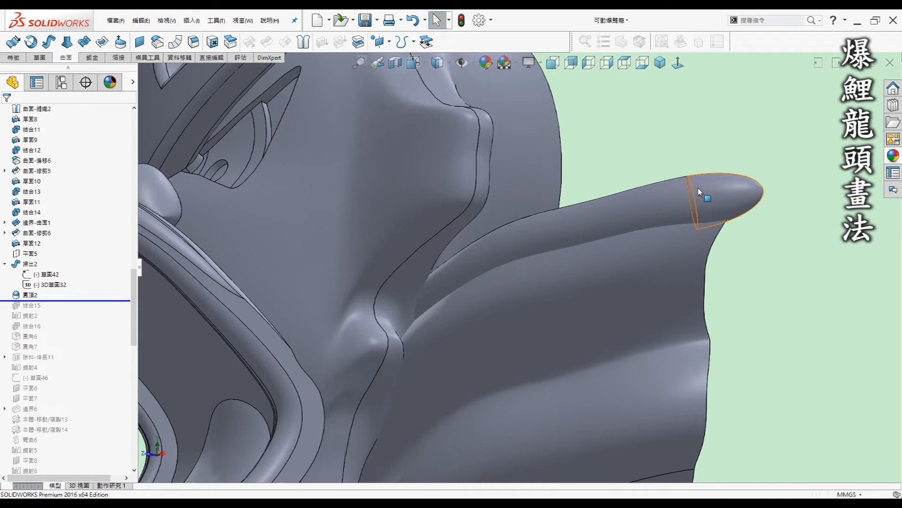
middle_drag(693, 223, 726, 222)
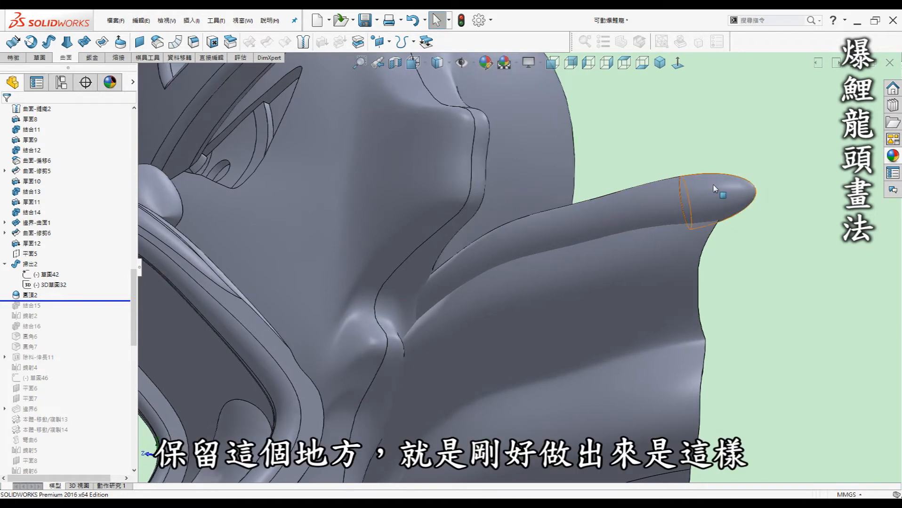
scroll(730, 233, up, 3)
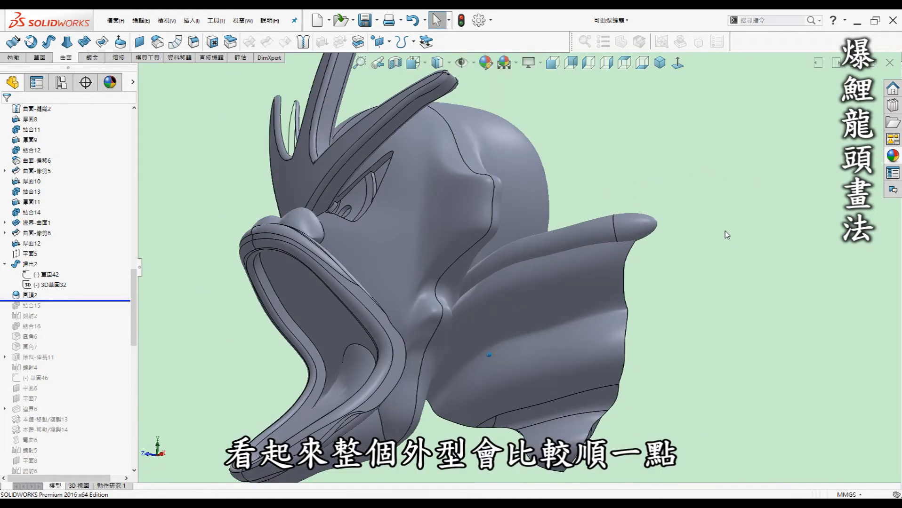
Step: Roll the history forward to include the combine 結合15, and inspect the wing from behind and from the front
scroll(599, 246, down, 1)
middle_drag(599, 248, 510, 237)
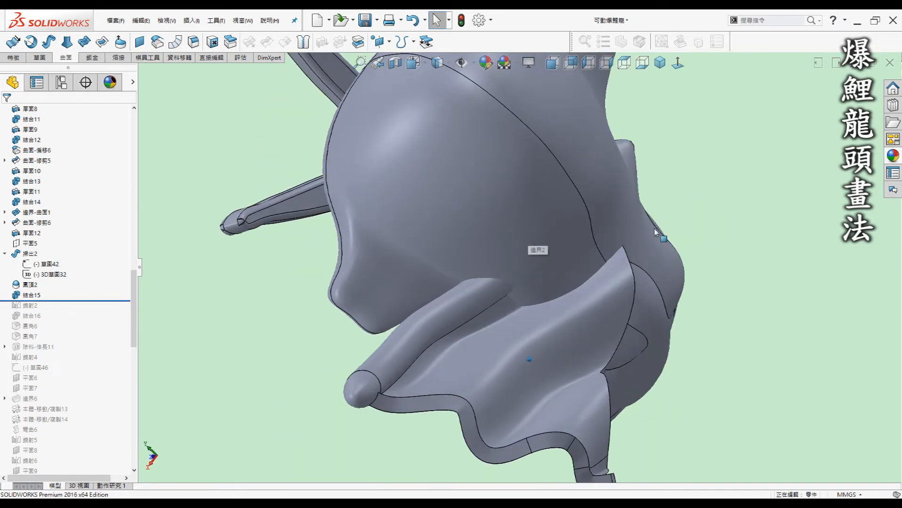
middle_drag(523, 215, 533, 233)
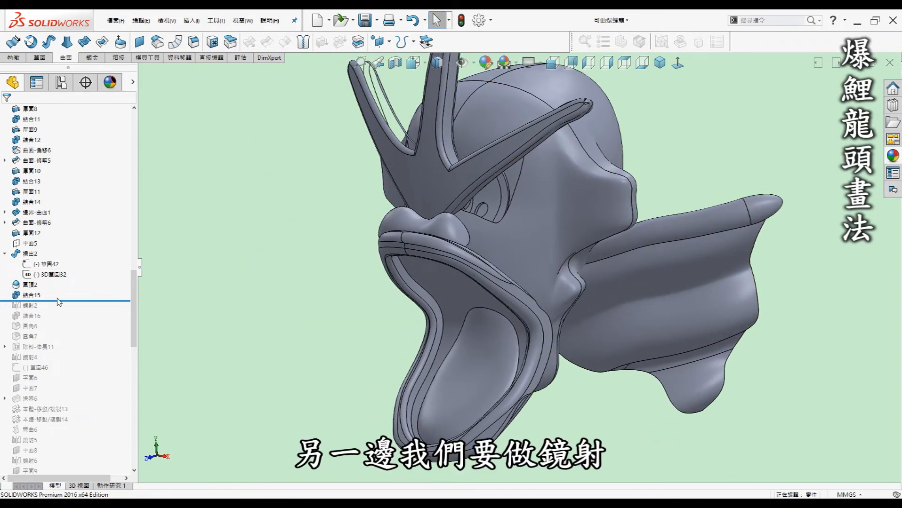
Step: Roll the history forward through mirror 鏡射2, combine 結合16, fillets 圓角6 and 圓角7 and cut 除料-伸長11, and inspect the halved head
drag(62, 300, 88, 352)
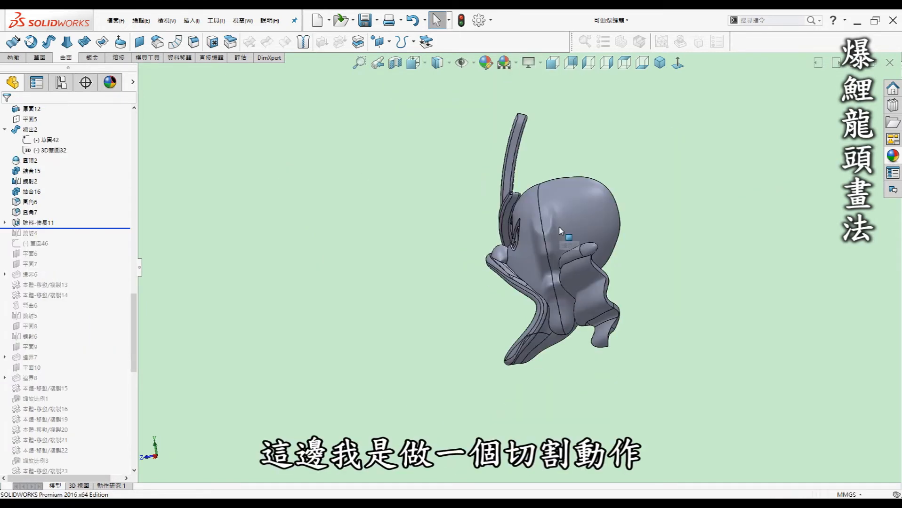
key(ctrl+1)
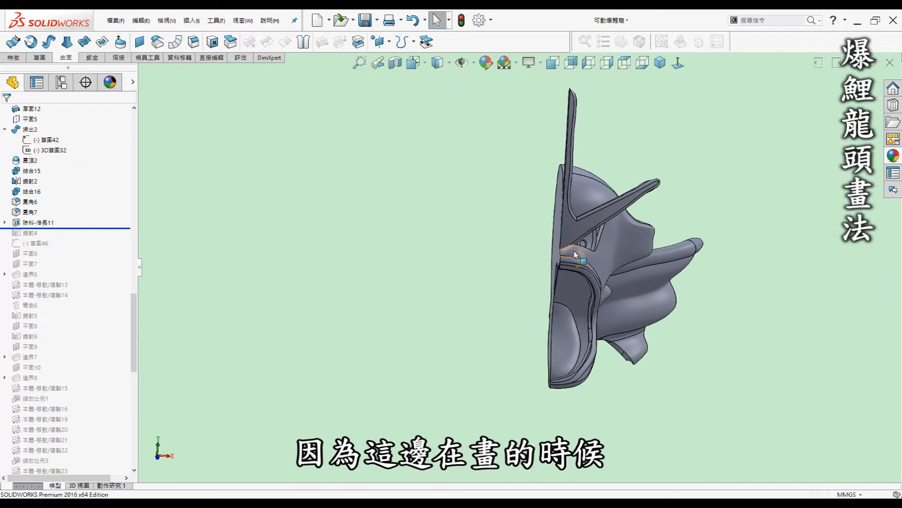
mouse_move(565, 101)
middle_down()
mouse_move(559, 93)
mouse_move(570, 105)
middle_up()
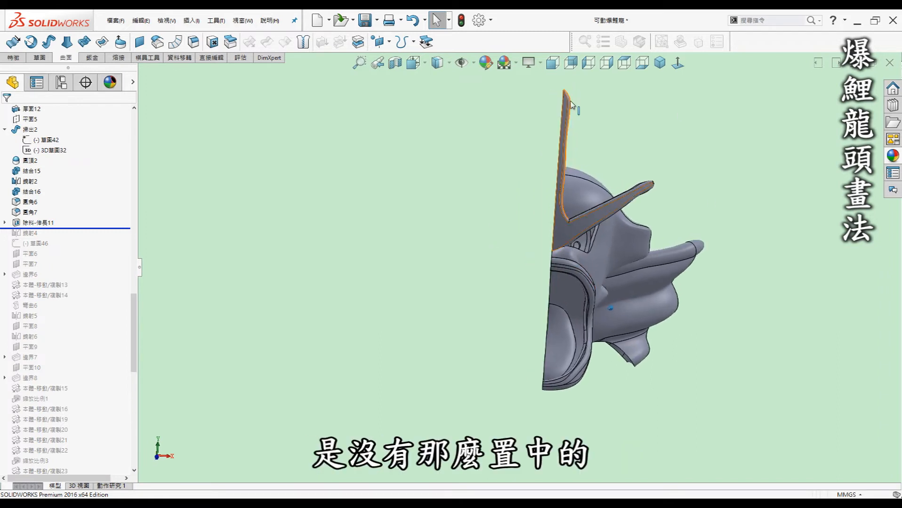
middle_drag(532, 245, 504, 254)
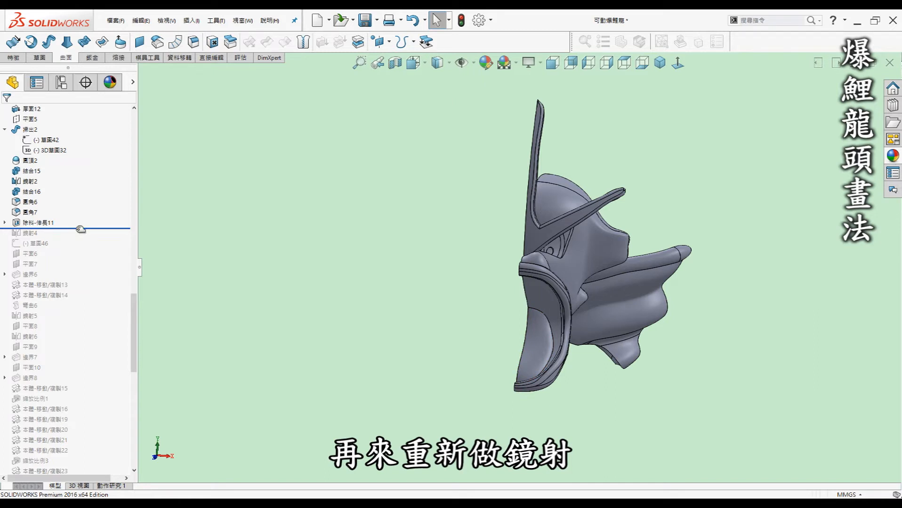
Step: Roll the history forward through mirror 鏡射4 to the tooth's boundary feature 邊界6, and look through that boundary's section and guide sketches
drag(81, 229, 78, 240)
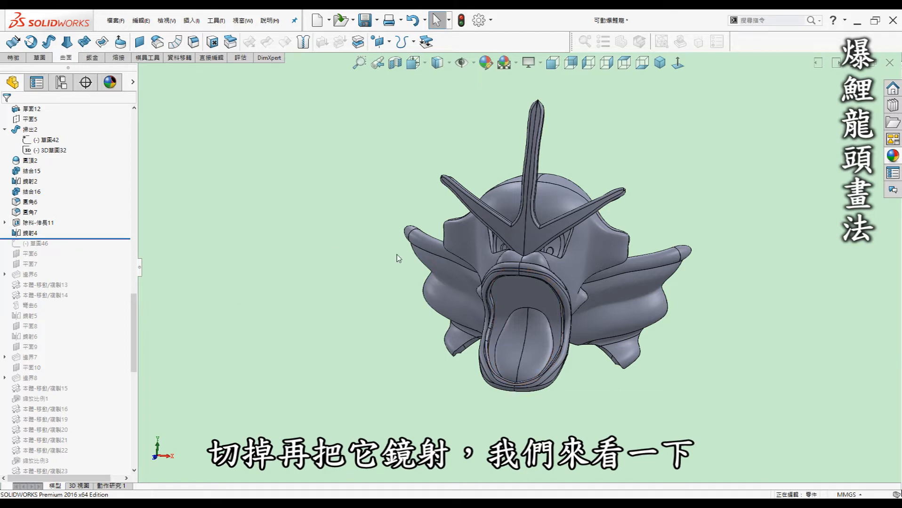
middle_drag(353, 258, 616, 260)
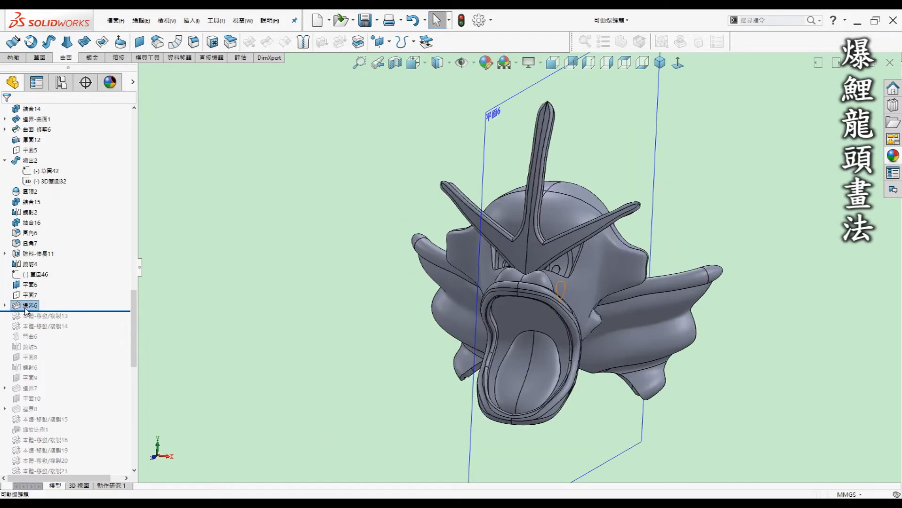
click(27, 306)
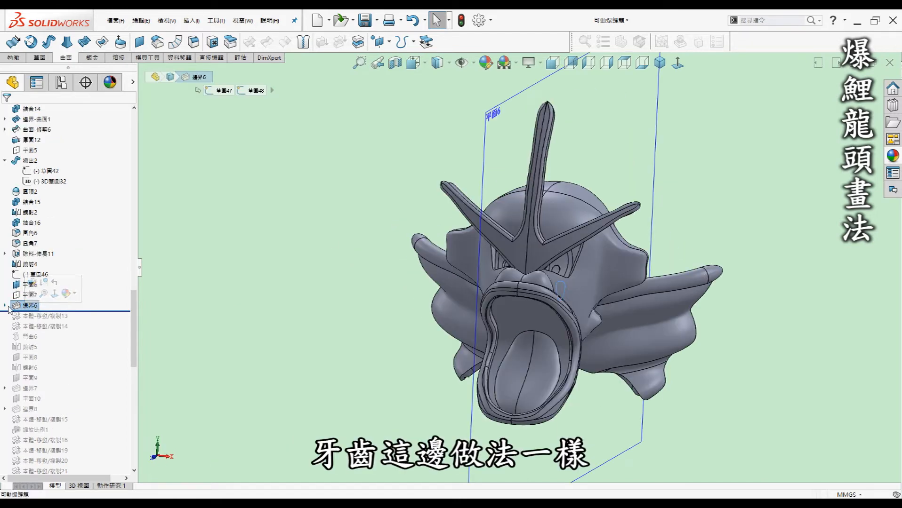
click(5, 305)
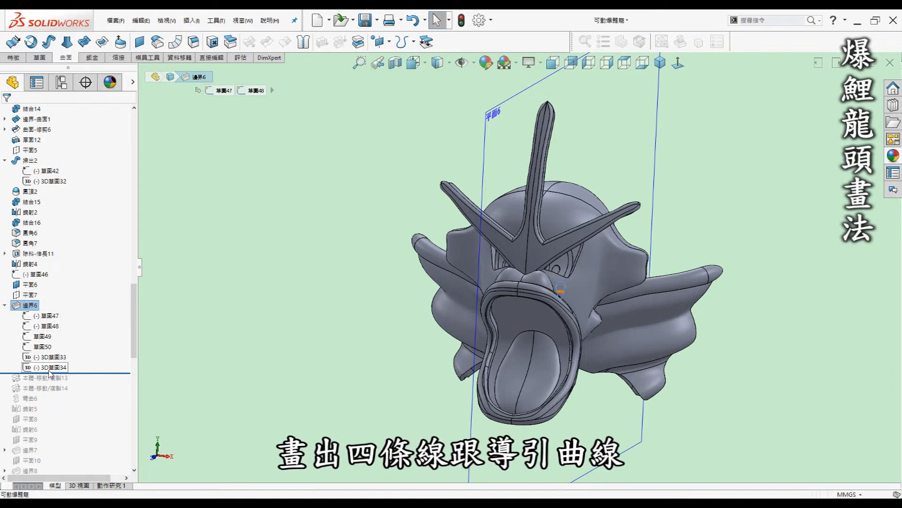
click(5, 306)
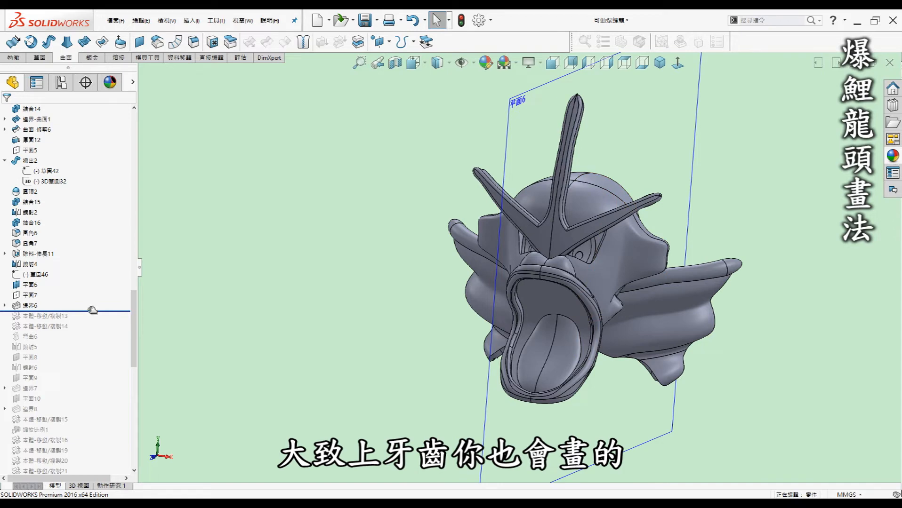
Step: Roll the history forward to include 本體-移動/複製13, 本體-移動/複製14 and the flex 彎曲6, and inspect the upper tooth up close
drag(92, 312, 133, 332)
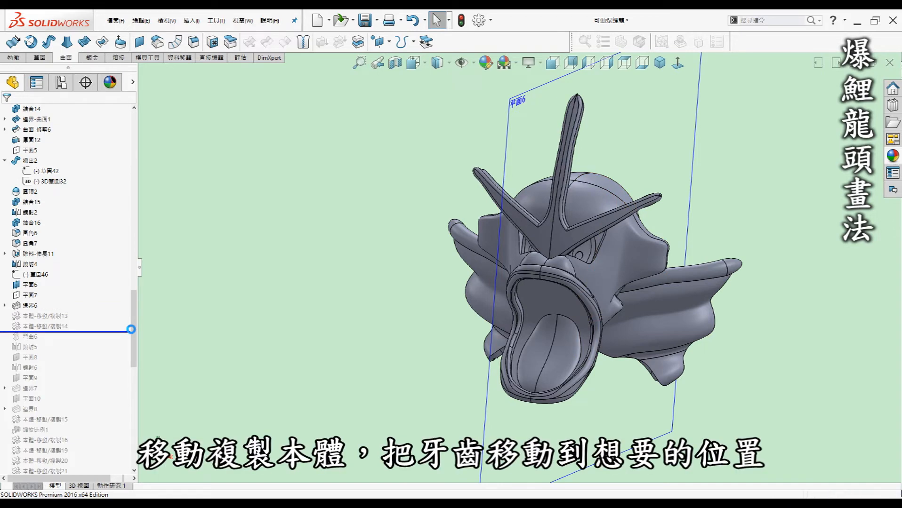
middle_drag(216, 324, 439, 338)
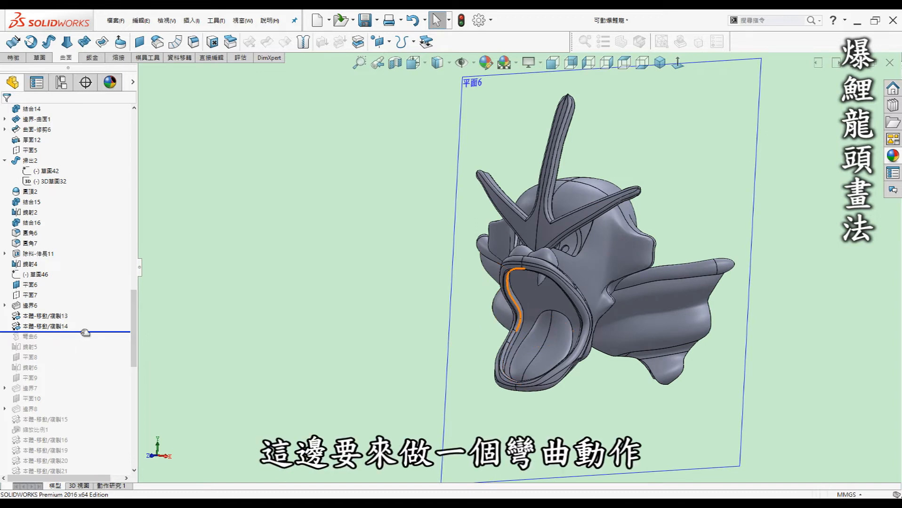
drag(86, 333, 86, 343)
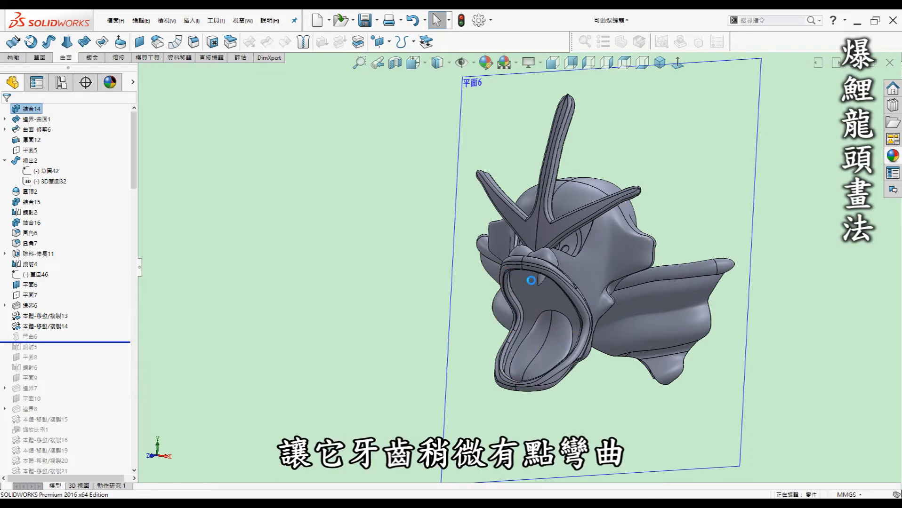
scroll(546, 284, down, 5)
middle_drag(543, 286, 436, 191)
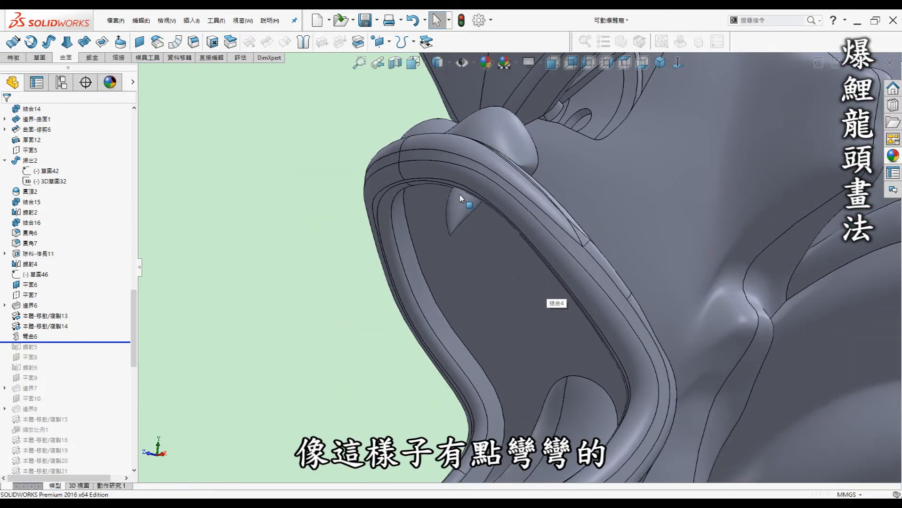
Step: Roll the history forward to include the mirror 鏡射5, and inspect the pair of upper teeth from the front
scroll(492, 267, up, 6)
middle_drag(495, 260, 537, 282)
middle_drag(523, 398, 513, 393)
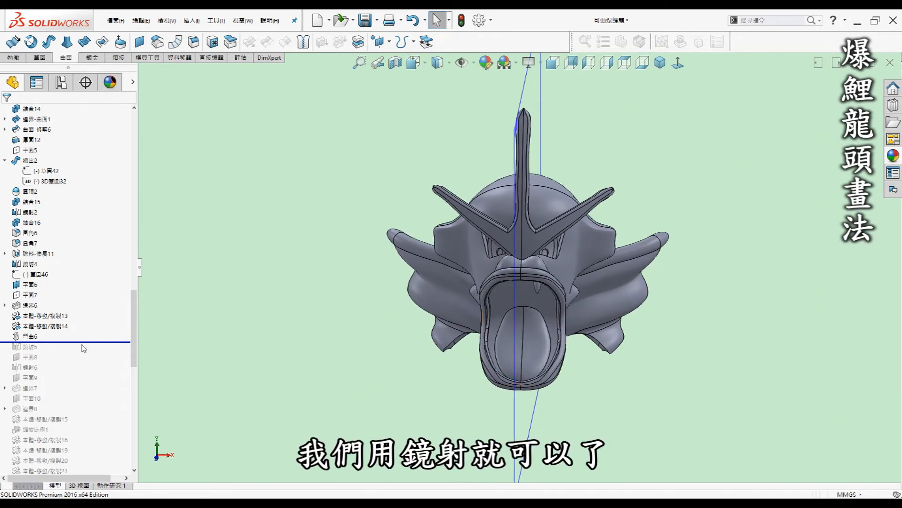
drag(82, 343, 82, 353)
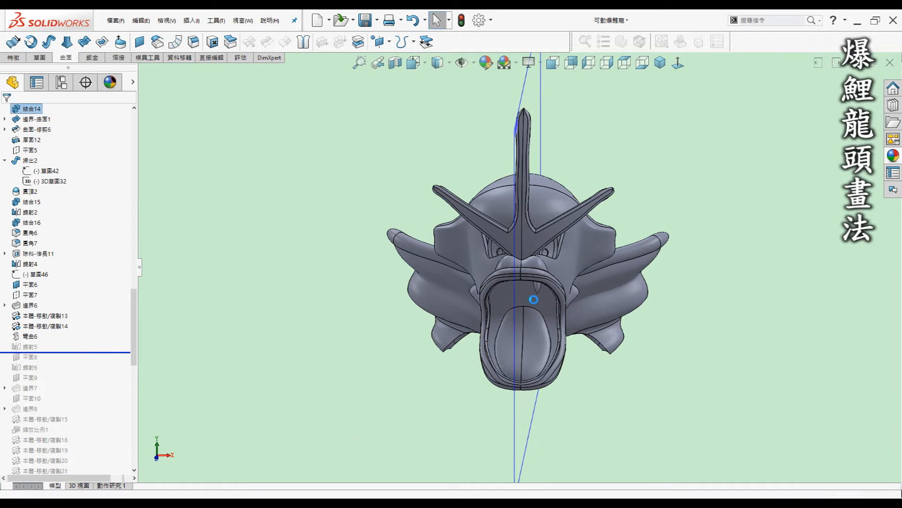
middle_drag(539, 284, 327, 362)
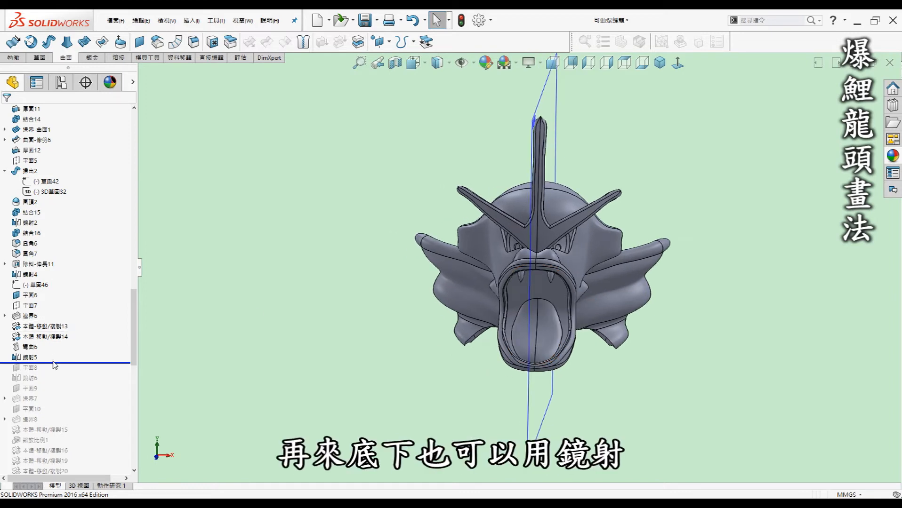
Step: Roll the history forward to include the horizontal reference plane 平面8 and the mirror 鏡射6 for the lower teeth
drag(55, 364, 48, 373)
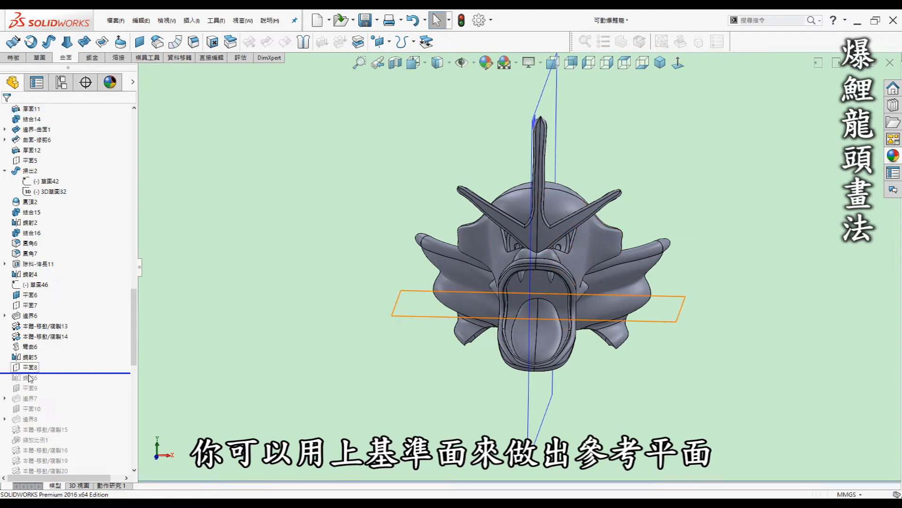
click(34, 370)
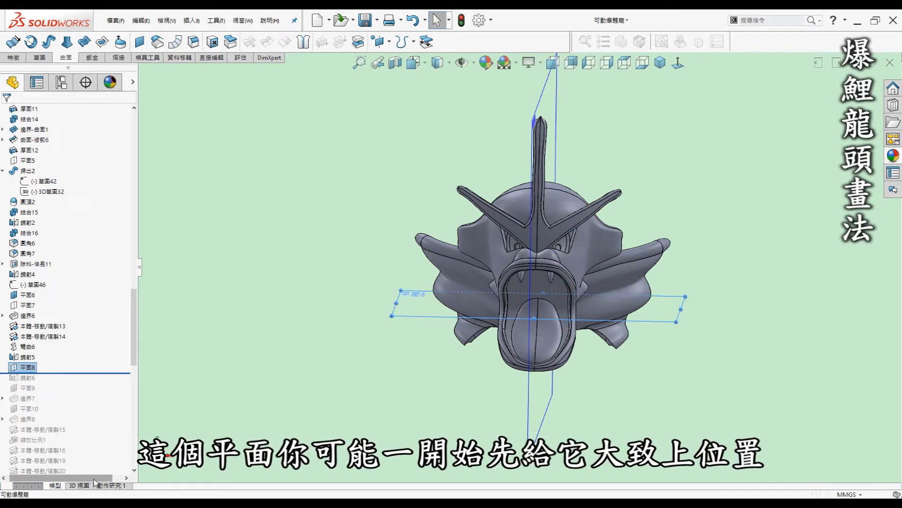
middle_drag(601, 342, 627, 332)
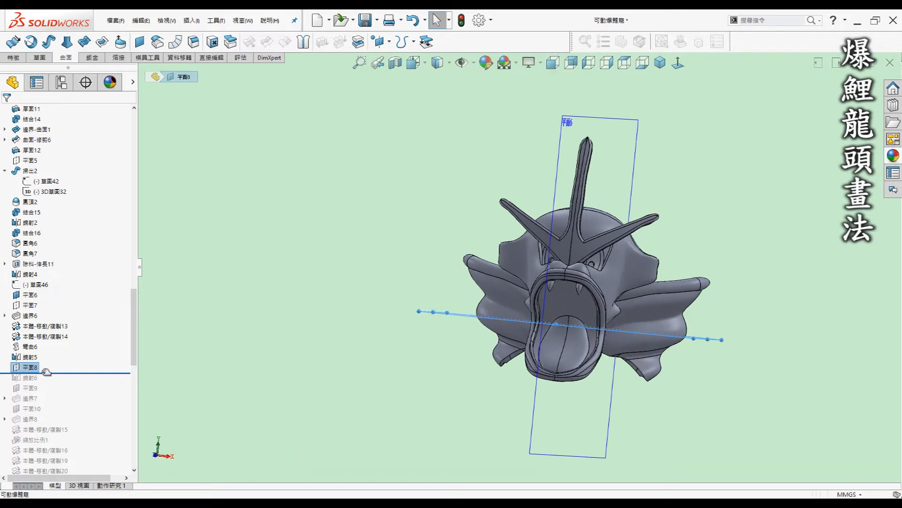
drag(46, 374, 49, 383)
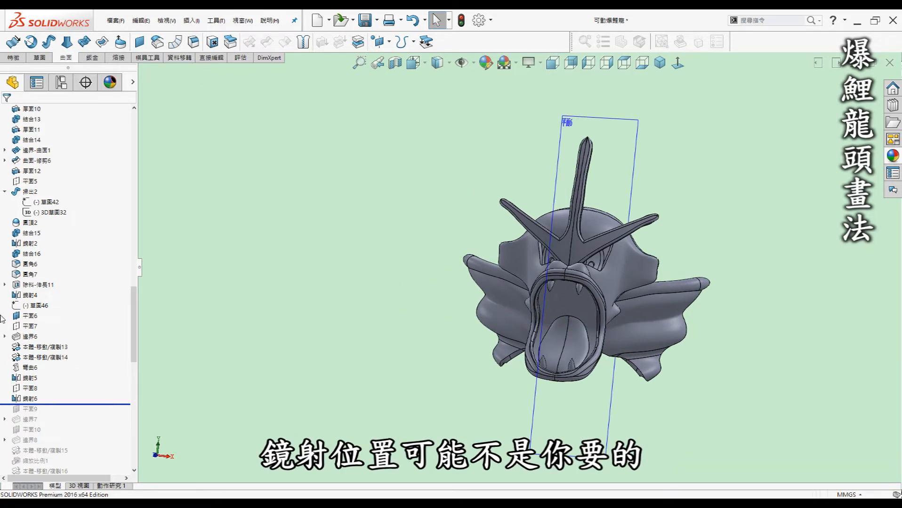
Step: Highlight the mirror plane 平面8 and examine the lower teeth's placement on the jaw up close
click(30, 388)
middle_drag(628, 311, 594, 333)
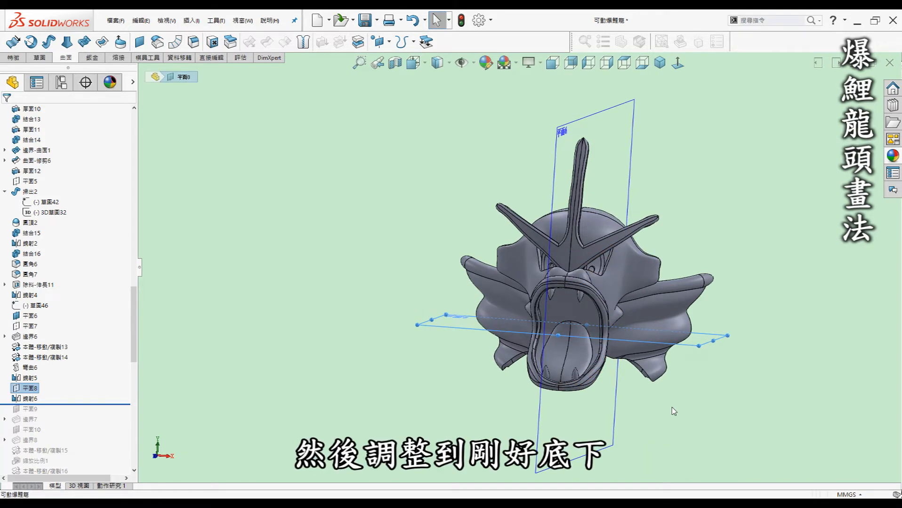
scroll(564, 362, down, 5)
middle_drag(562, 359, 306, 320)
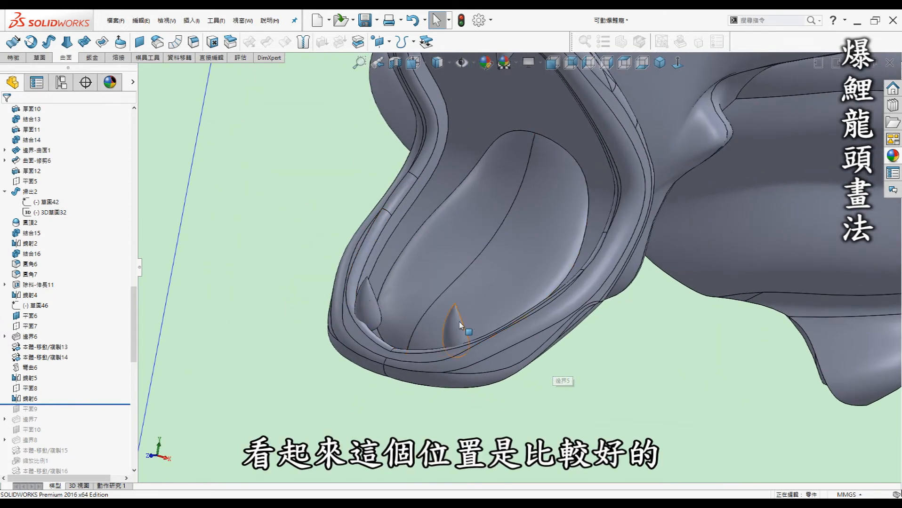
scroll(517, 266, up, 5)
middle_drag(498, 170, 433, 306)
scroll(371, 334, up, 1)
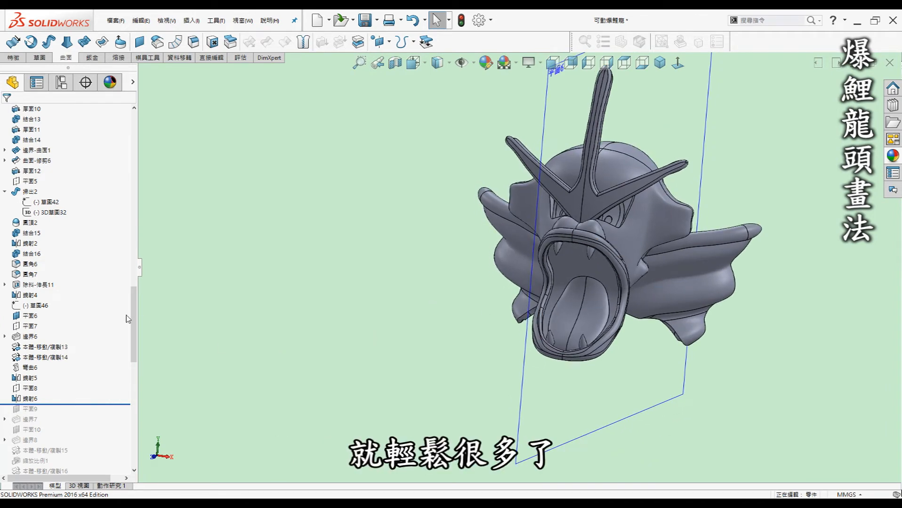
Step: Roll the history forward to include 平面9, and view the toothed head from the front and the side
scroll(133, 324, down, 3)
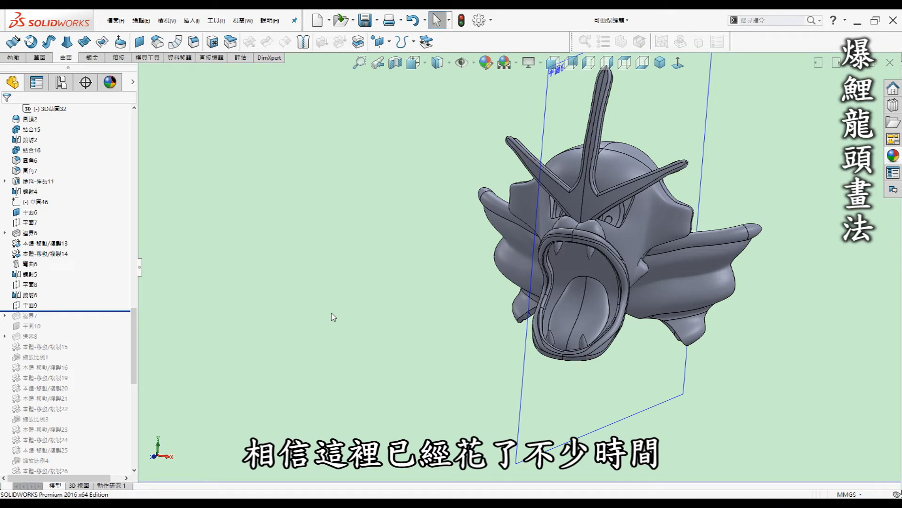
scroll(435, 263, up, 1)
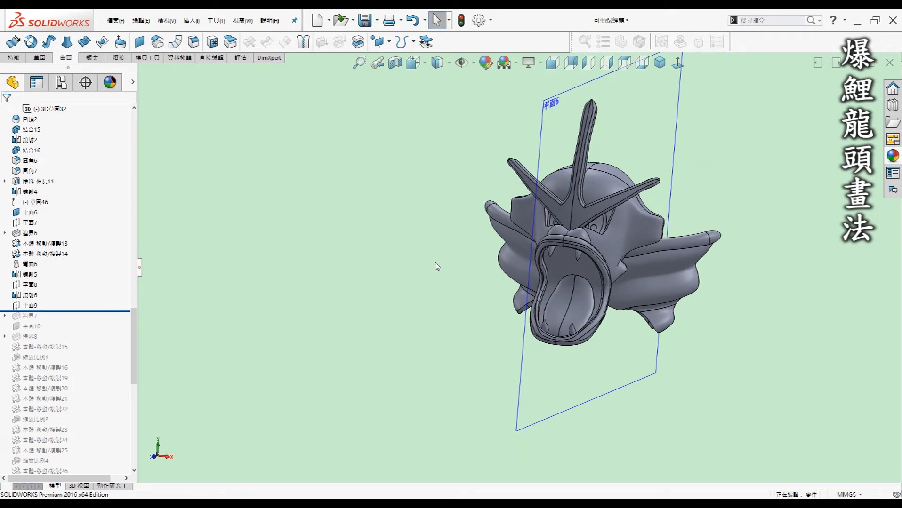
middle_drag(435, 263, 450, 263)
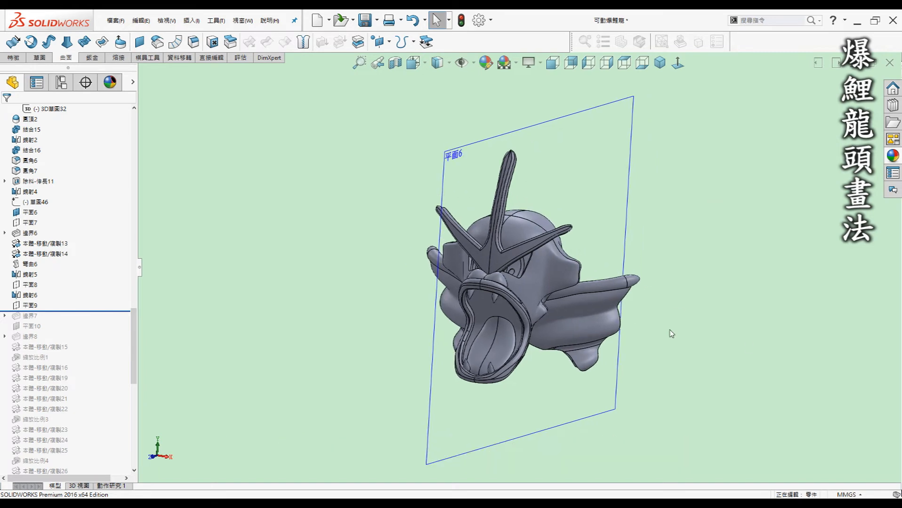
middle_drag(671, 335, 676, 311)
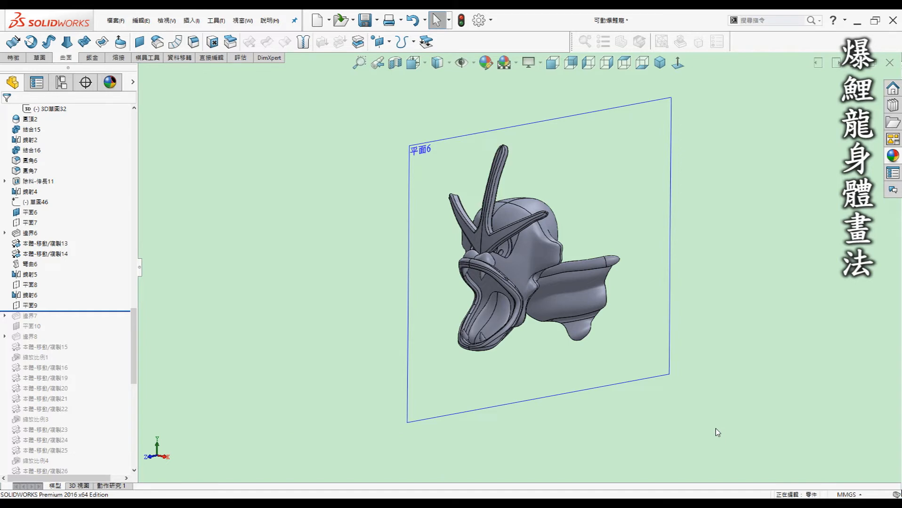
middle_drag(699, 428, 618, 406)
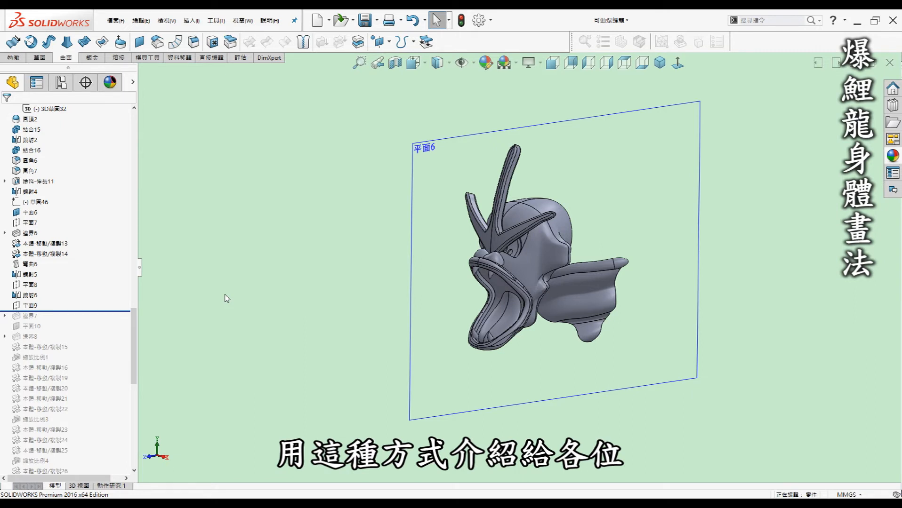
Step: Roll the history forward to include boundary 邊界7, 平面10 and boundary 邊界8, and inspect the body segments behind the head
drag(82, 312, 78, 322)
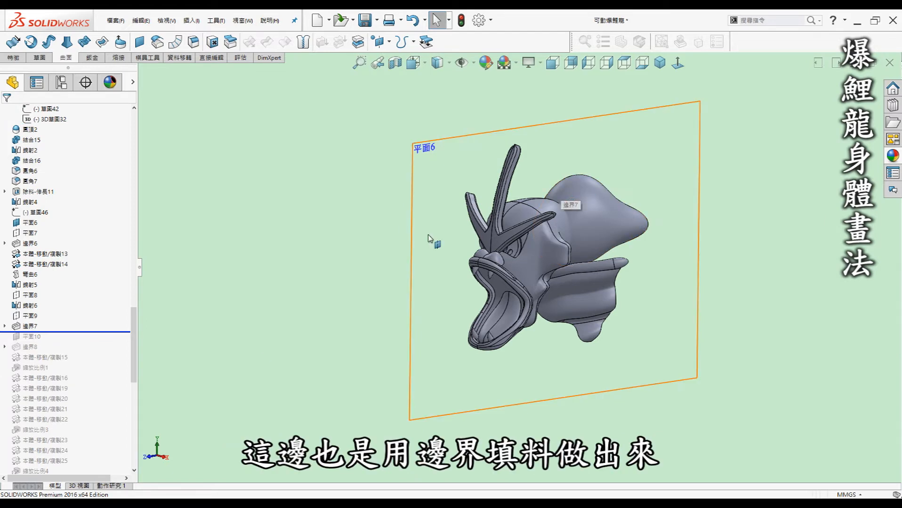
middle_drag(429, 236, 411, 234)
middle_drag(536, 232, 594, 235)
drag(90, 332, 99, 350)
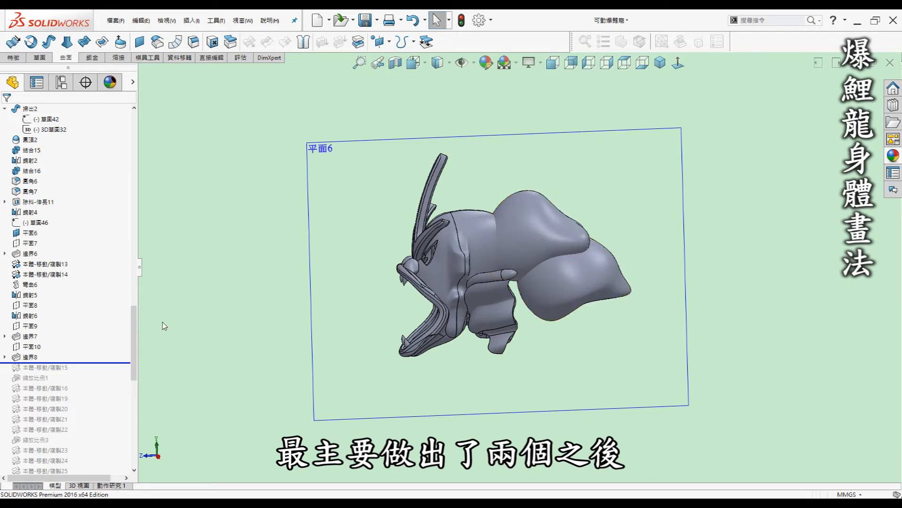
Step: Roll the history forward to include the body copy 本體-移動/複製15 and the scale 縮放比例1, and view the whole segment chain
scroll(136, 331, down, 4)
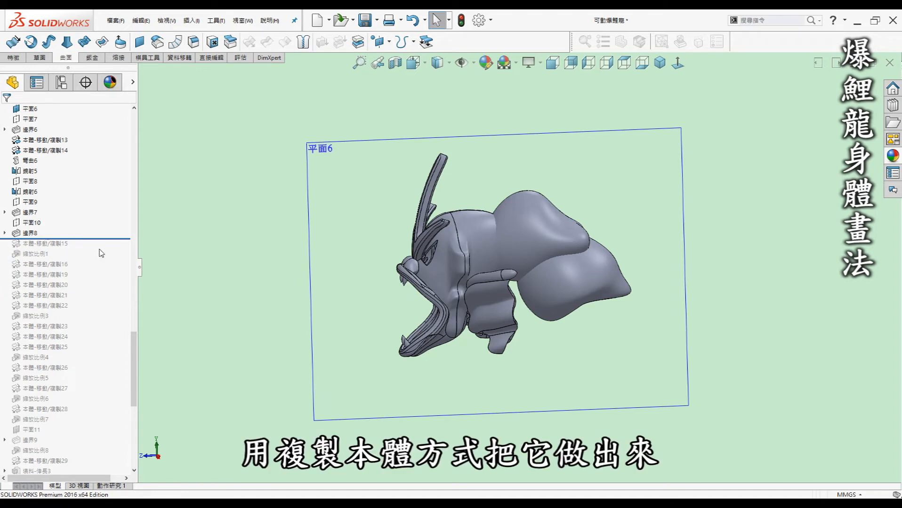
drag(97, 239, 94, 250)
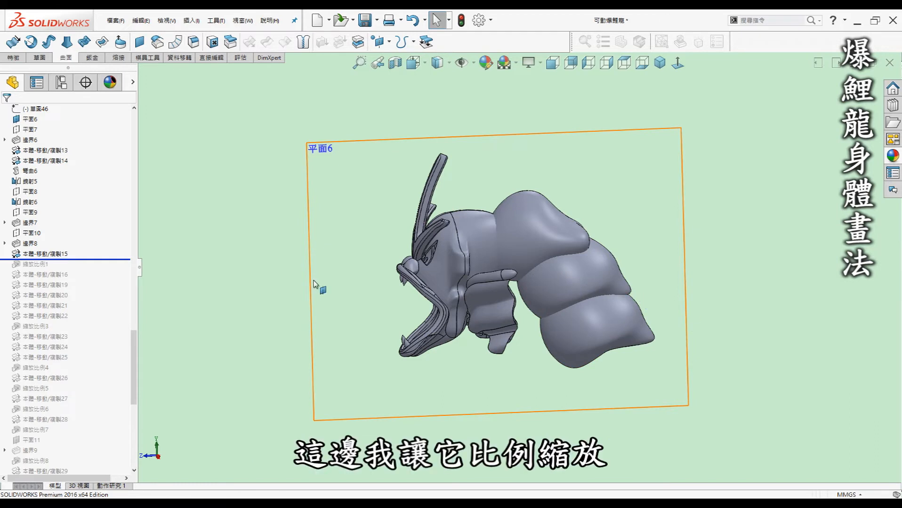
drag(102, 259, 99, 269)
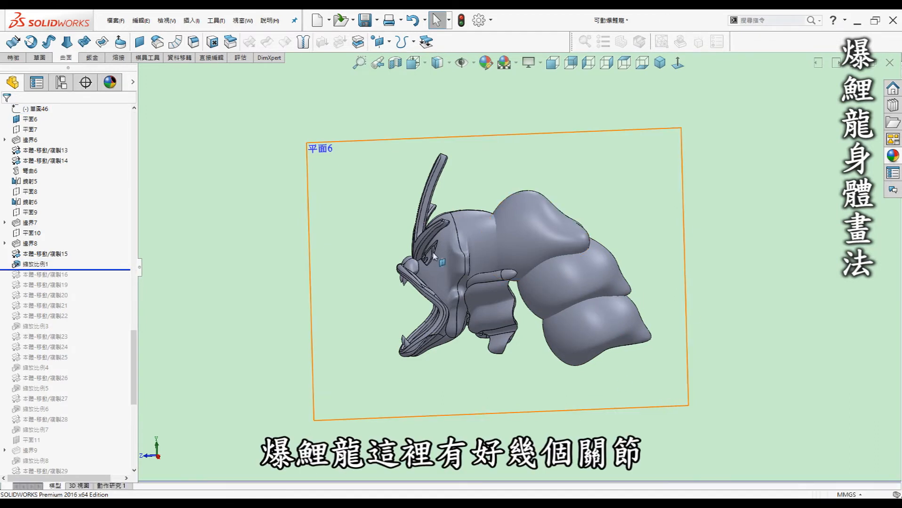
scroll(518, 268, up, 2)
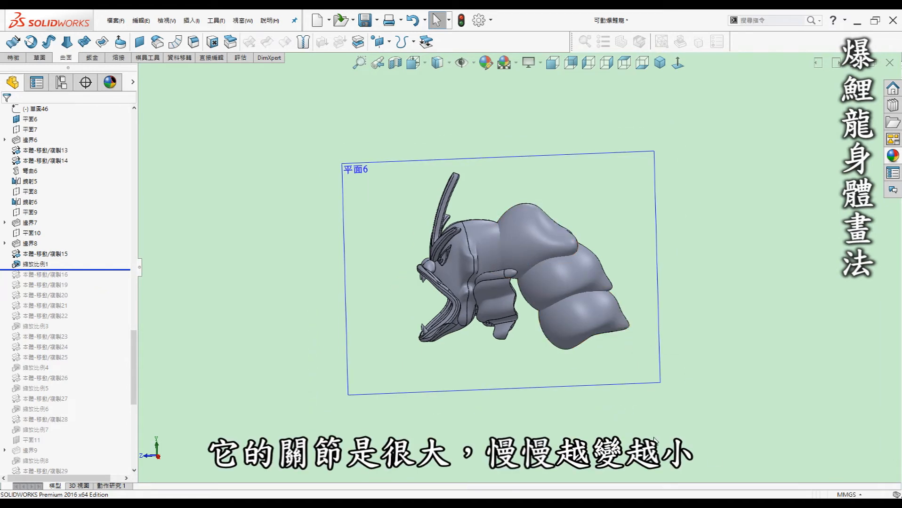
scroll(692, 374, up, 2)
scroll(698, 388, down, 1)
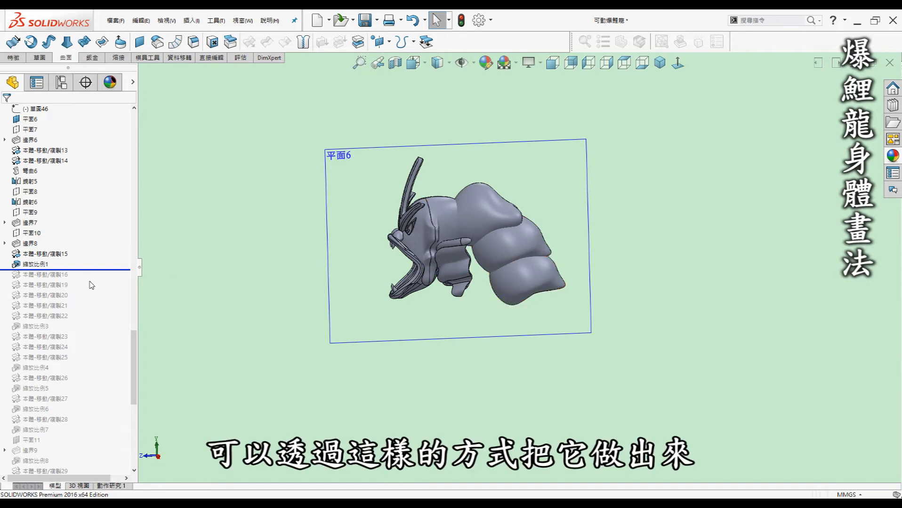
Step: Roll the history forward from body copy 本體-移動/複製16 through tail boundary 邊界9 and scale 縮放比例8 to body copy 本體-移動/複製29
drag(104, 272, 105, 279)
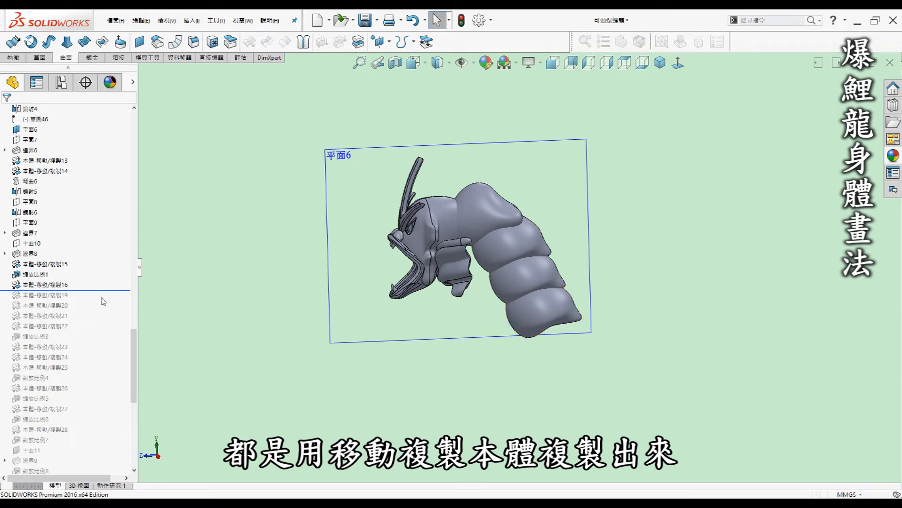
drag(104, 290, 104, 331)
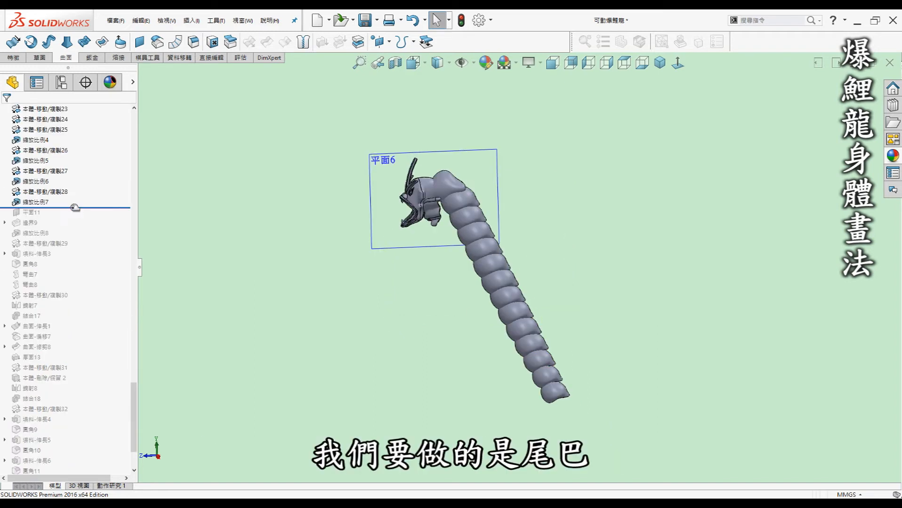
drag(74, 207, 73, 229)
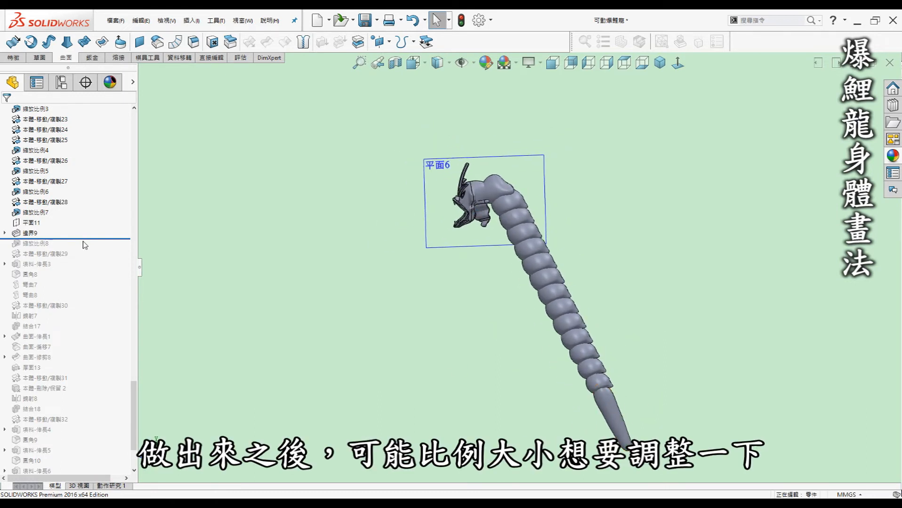
drag(85, 239, 85, 260)
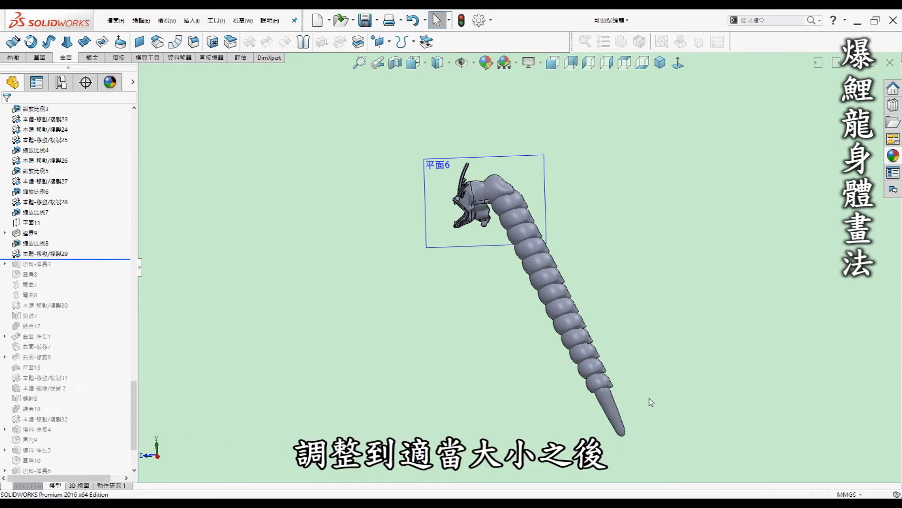
Step: Roll the history forward to include the tail-side extrusion 填料-伸長3 and fillet 圓角8, and view the tail from different angles
drag(109, 260, 109, 270)
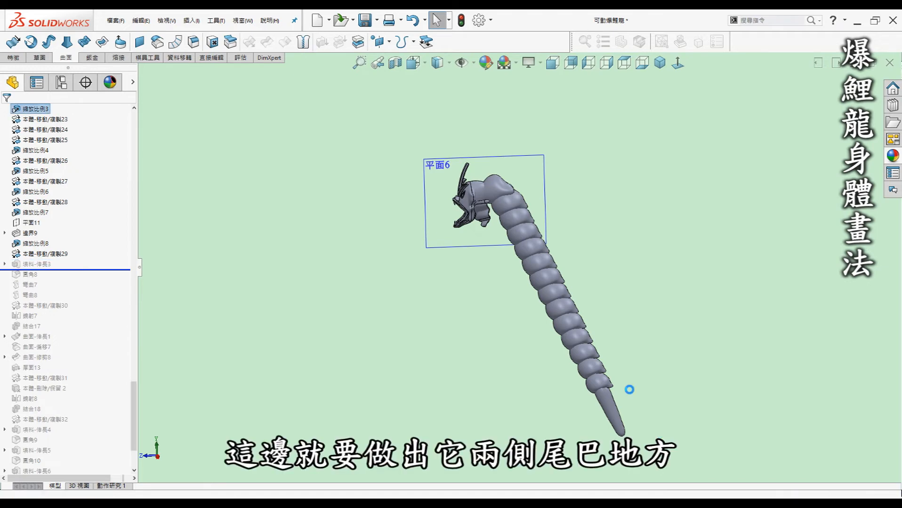
middle_drag(620, 408, 621, 409)
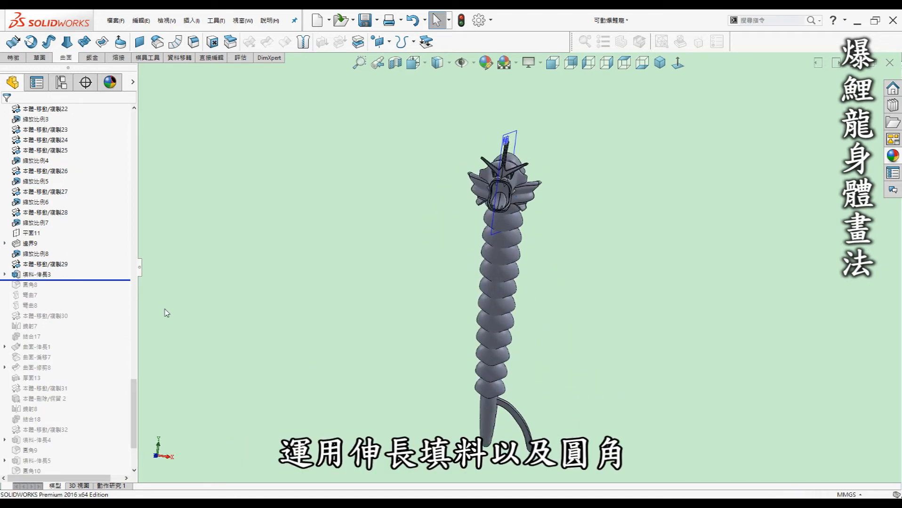
drag(77, 282, 77, 291)
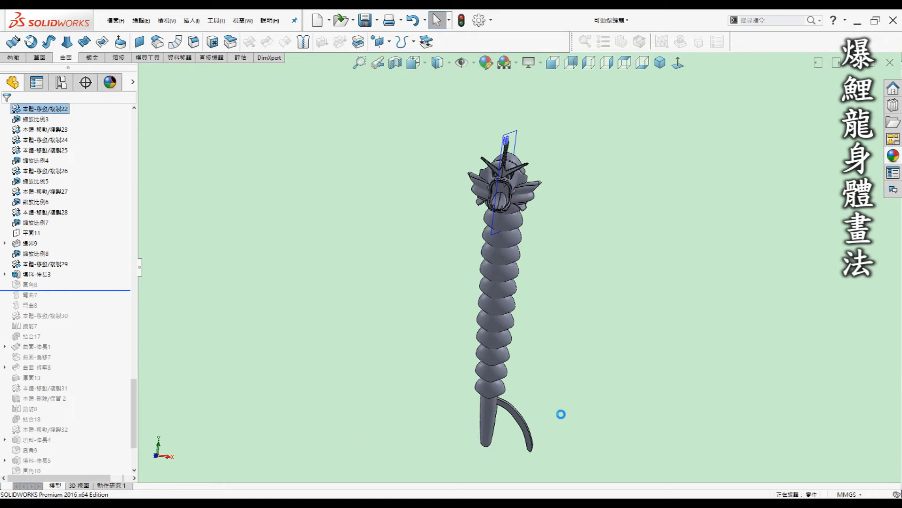
middle_drag(566, 413, 622, 418)
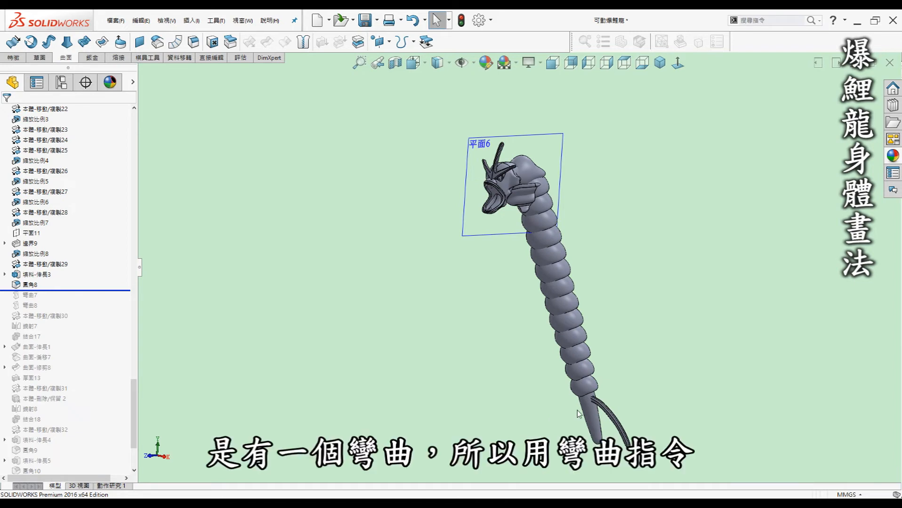
Step: Roll the history forward to include the bends 彎曲7 and 彎曲8, and inspect the curved tail up close
drag(60, 291, 67, 312)
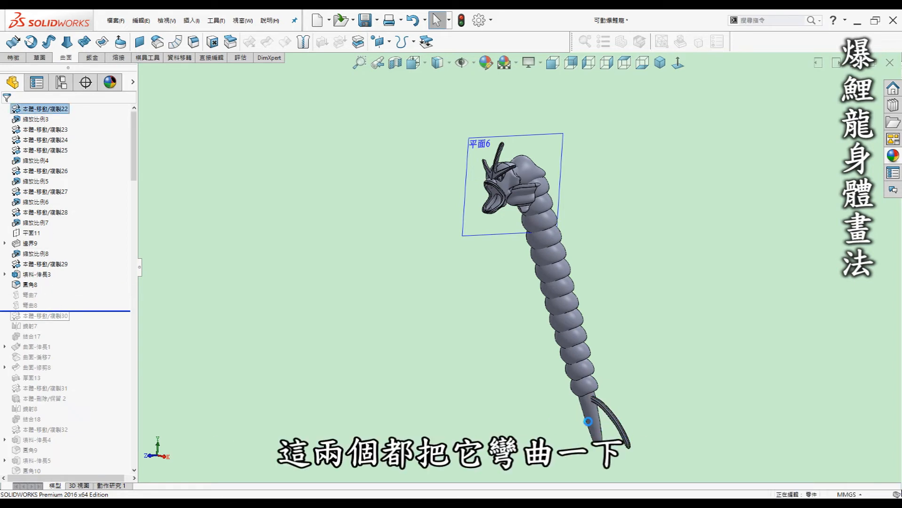
scroll(586, 419, down, 5)
middle_drag(548, 322, 574, 359)
scroll(547, 369, up, 3)
middle_drag(499, 322, 547, 301)
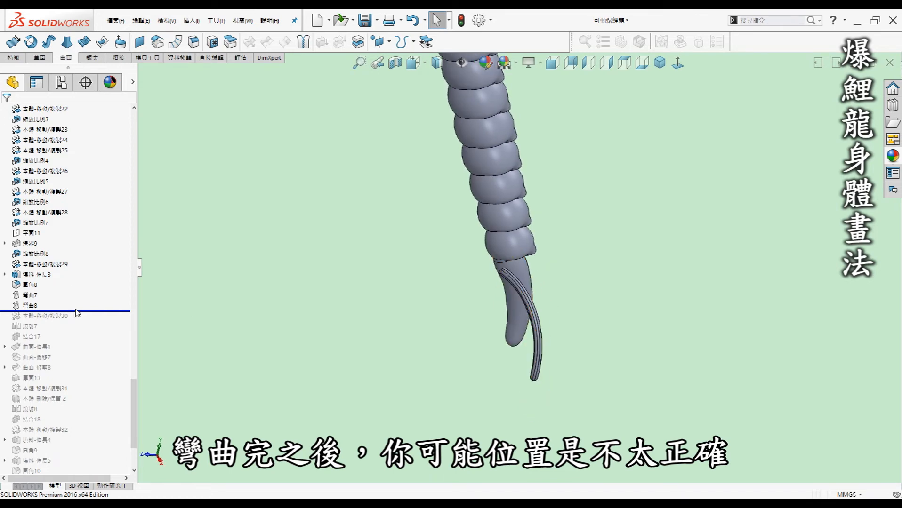
Step: Roll the history forward to include body move 本體-移動/複製30, mirror 鏡射7 and combine 結合17, and view both tail spines from the front
drag(80, 311, 77, 322)
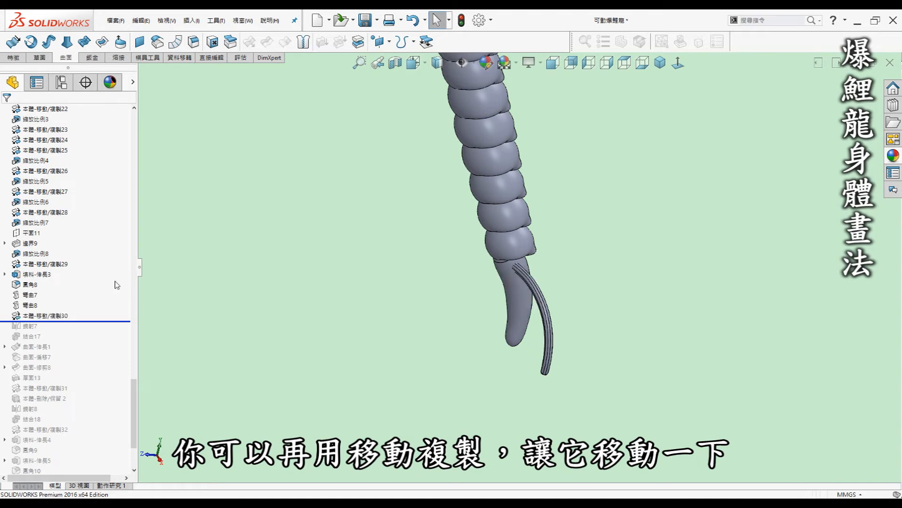
drag(82, 322, 78, 343)
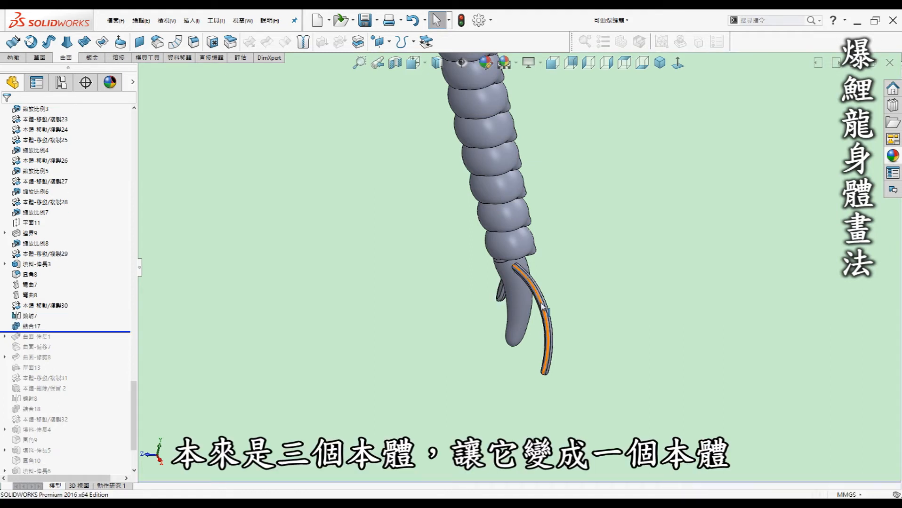
key(ctrl+1)
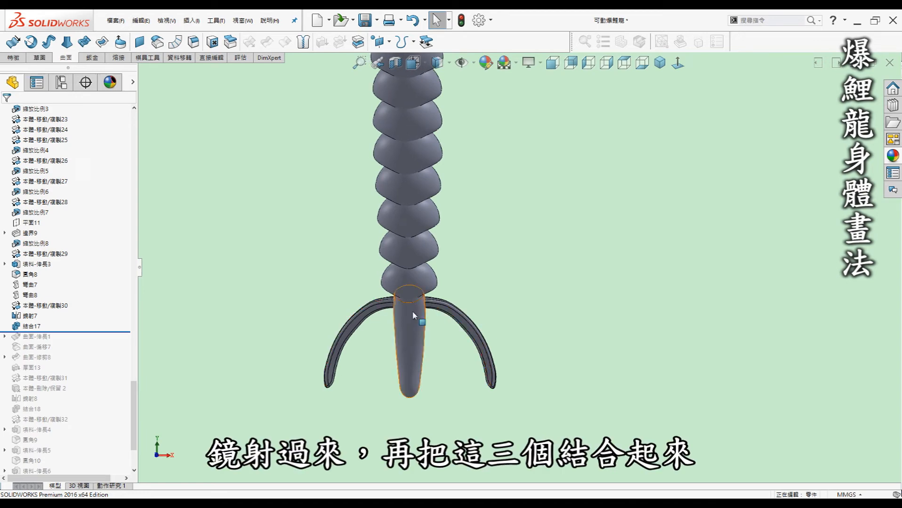
scroll(529, 301, up, 2)
middle_drag(529, 300, 526, 274)
scroll(532, 273, up, 3)
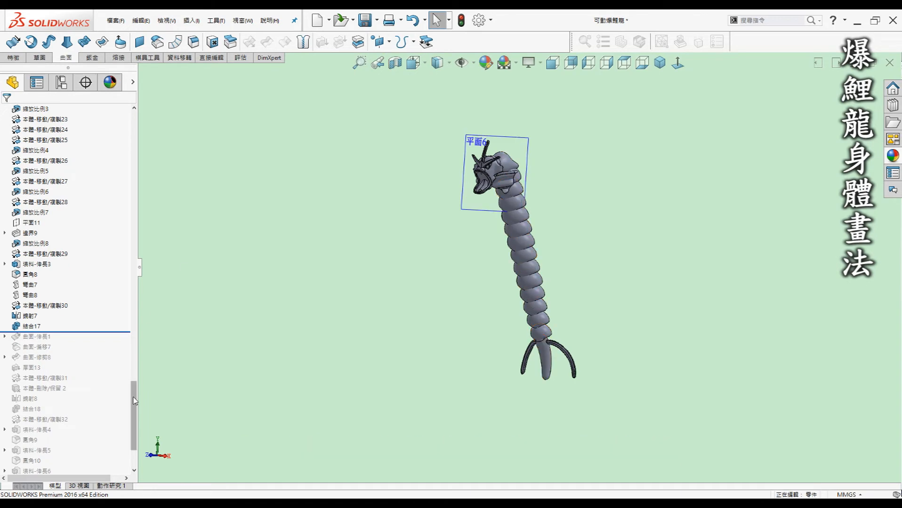
Step: Review the part's solid bodies, and roll the history forward to include the tail surface extrusion 曲面-伸長1, inspecting it up close
drag(136, 391, 134, 121)
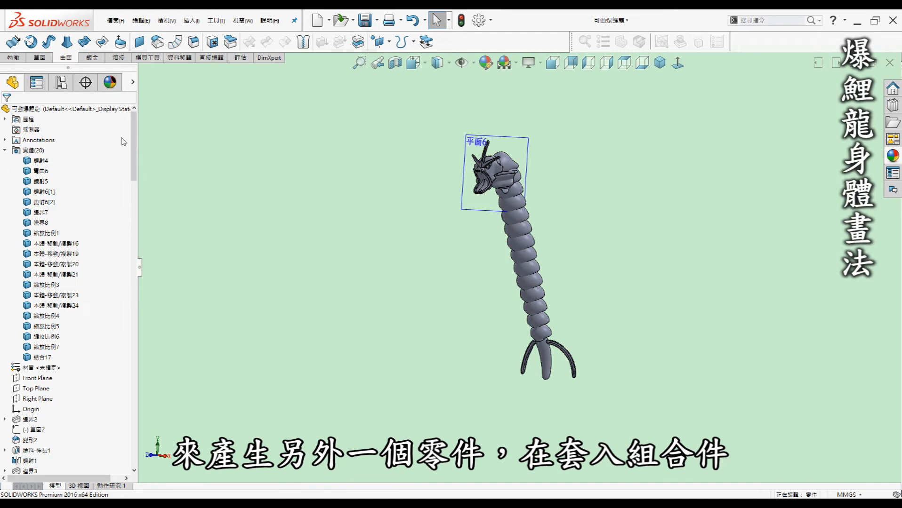
drag(134, 135, 134, 420)
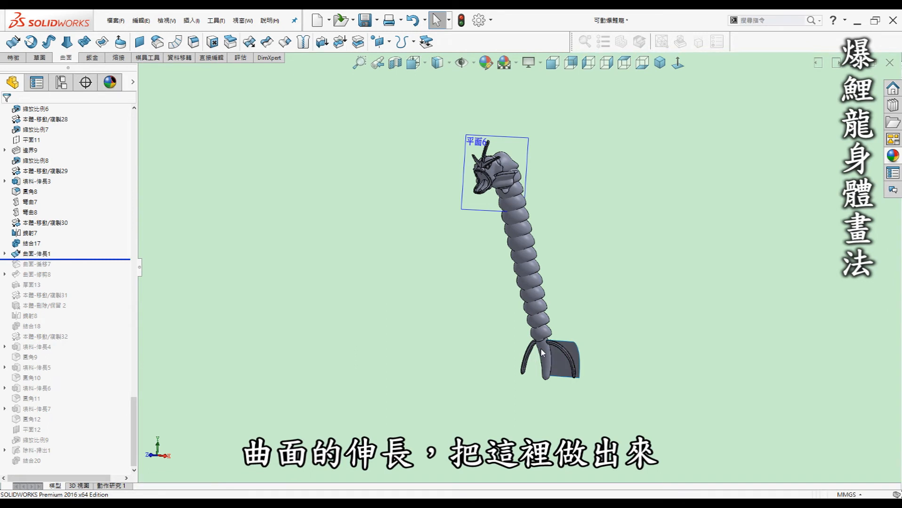
scroll(544, 352, down, 6)
middle_drag(597, 350, 451, 288)
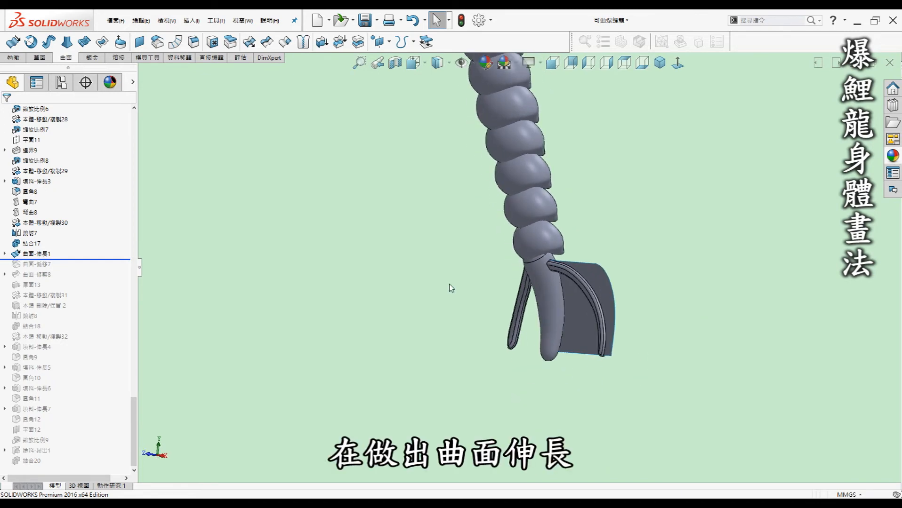
Step: Roll the history forward to include surface offset 曲面-偏移7 and surface trim 曲面-修剪8, and inspect the tail fin's trimmed outline
drag(68, 259, 68, 270)
scroll(592, 276, down, 6)
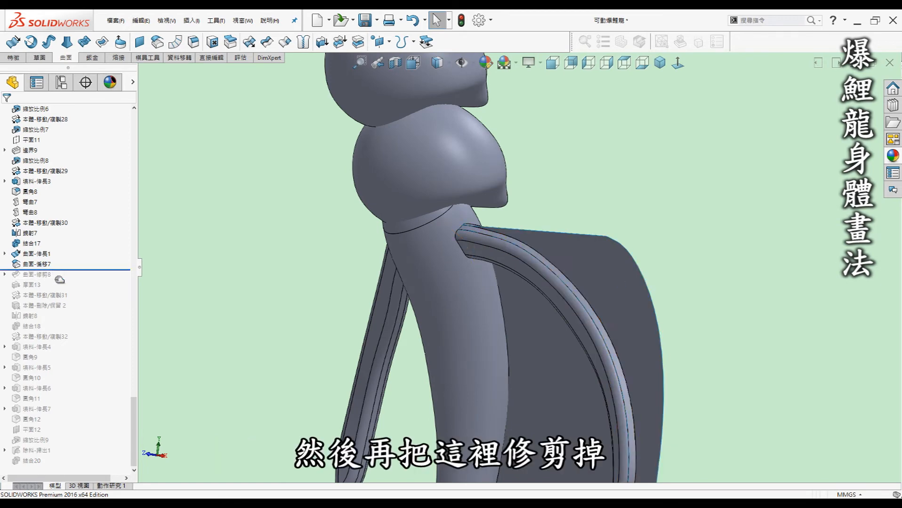
drag(59, 280, 60, 281)
scroll(419, 374, up, 6)
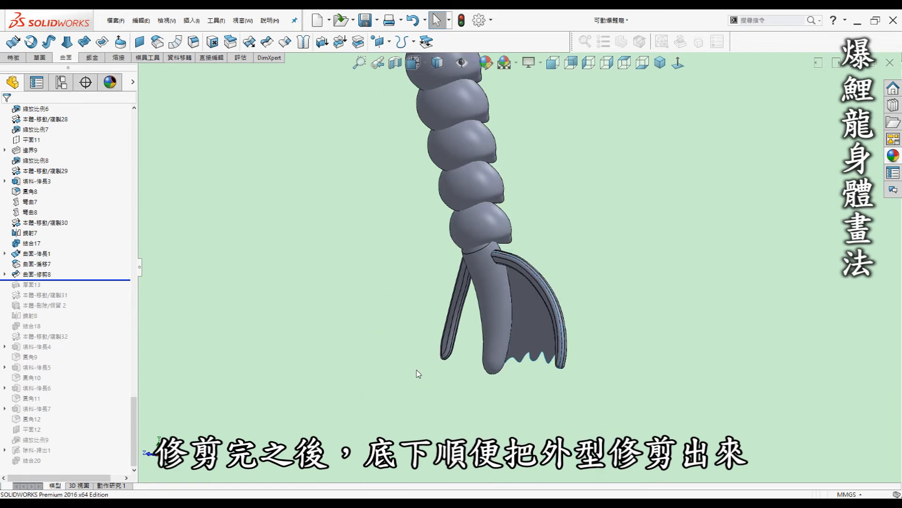
middle_drag(417, 371, 365, 357)
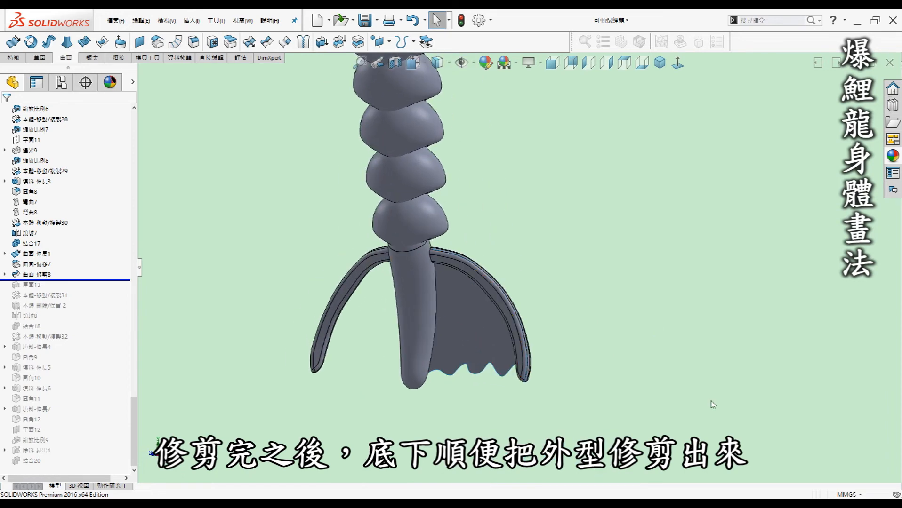
Step: Roll the history forward from thicken 厚面13 through mirror 鏡射8 to combine 結合18, and inspect the tail fin's thickness
drag(104, 281, 98, 292)
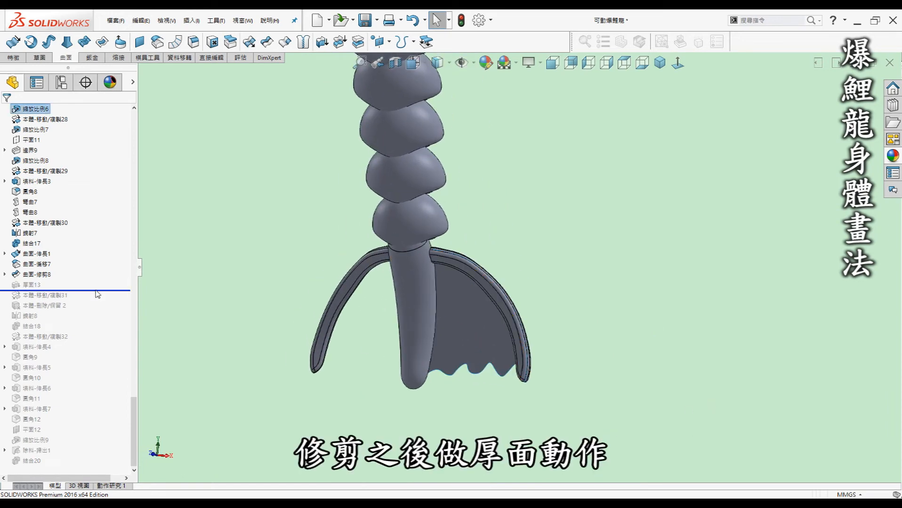
middle_drag(461, 329, 579, 324)
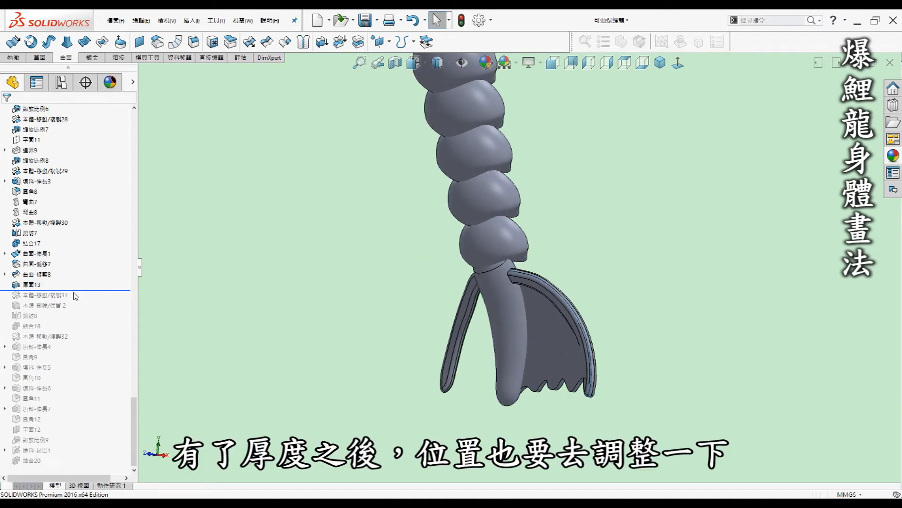
drag(78, 291, 75, 331)
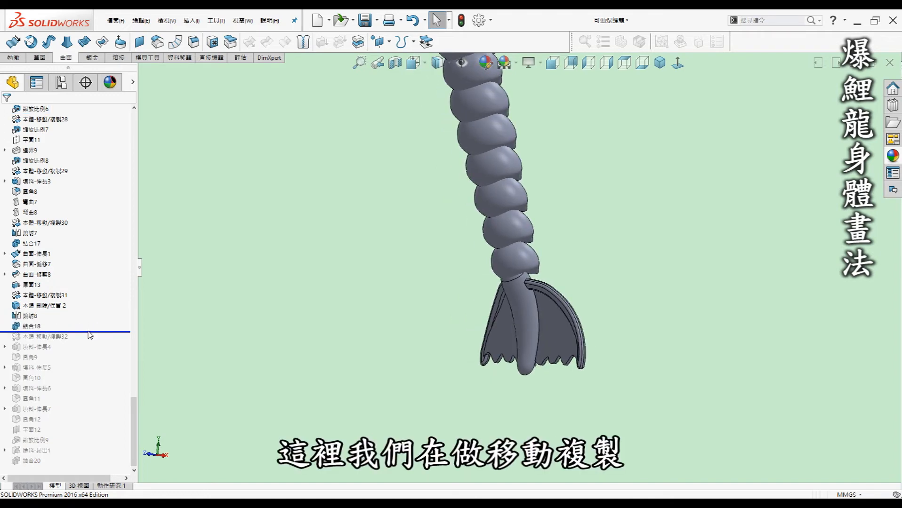
Step: Roll the history forward to include 本體-移動/複製32 and the upper fin extrusion 填料-伸長4, and examine the fin behind the head
drag(90, 339, 87, 347)
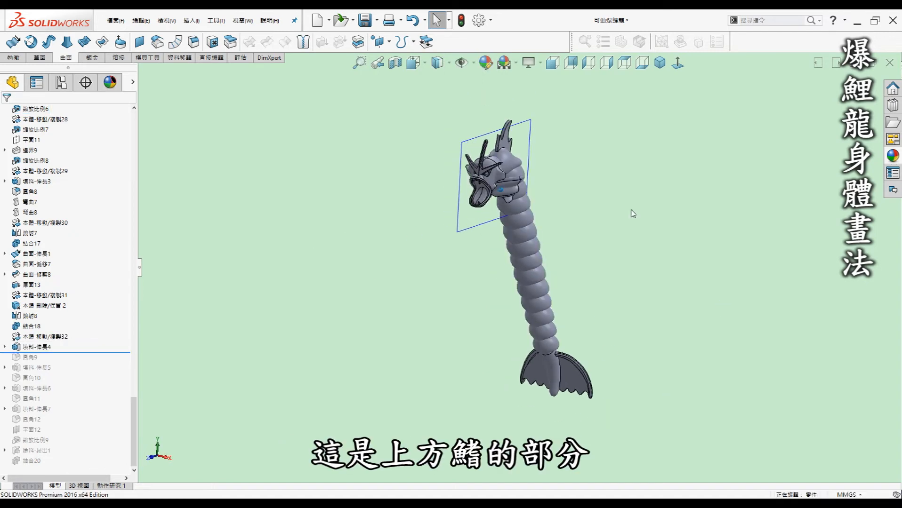
middle_drag(631, 214, 526, 198)
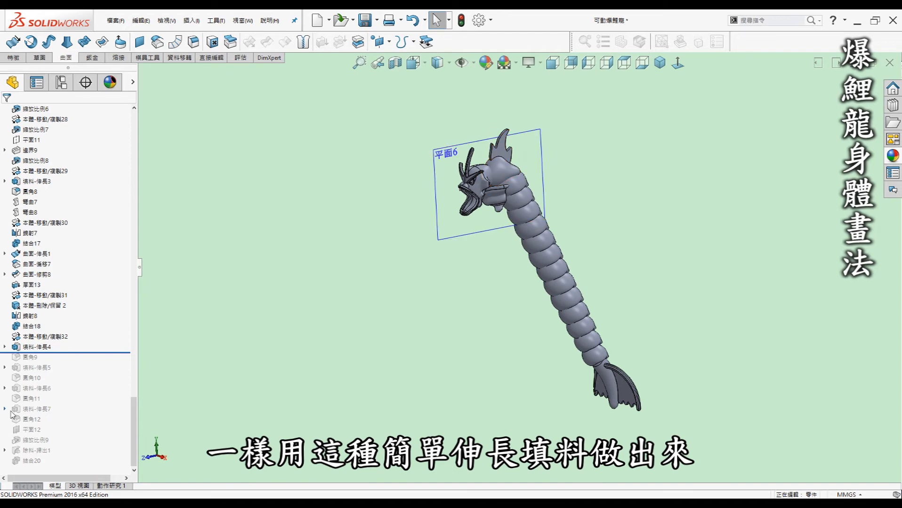
click(6, 347)
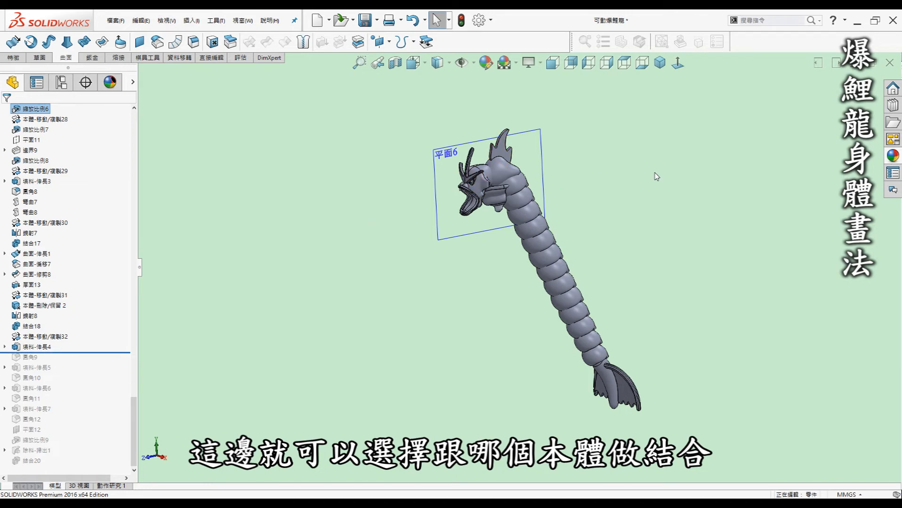
scroll(495, 188, down, 5)
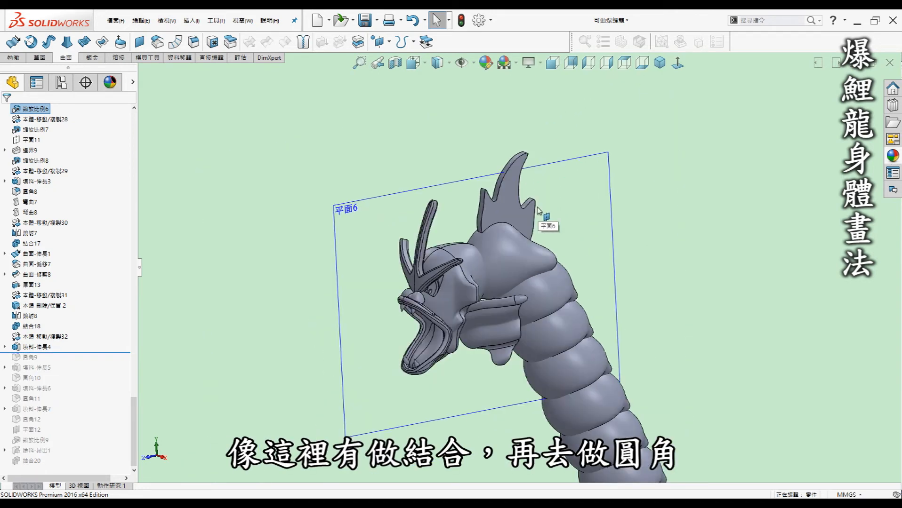
Step: Roll the history forward from fillet 圓角9 through the remaining back fins to 平面12, and view the finned body
scroll(518, 270, up, 3)
drag(42, 352, 96, 363)
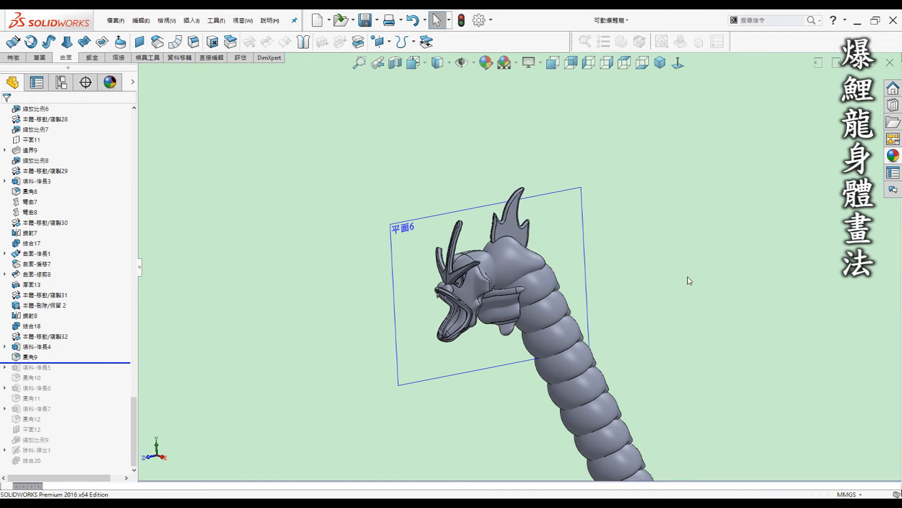
scroll(687, 277, up, 2)
middle_drag(687, 277, 115, 374)
drag(74, 364, 65, 434)
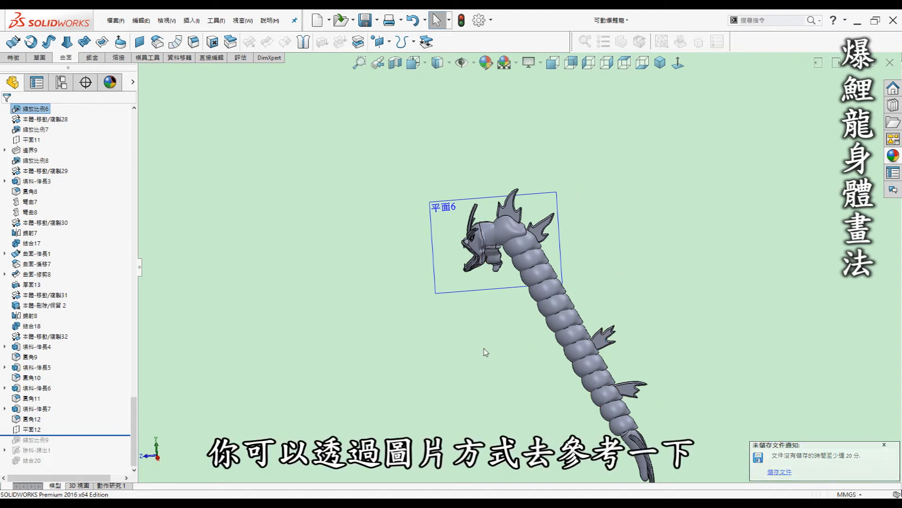
middle_drag(446, 341, 526, 310)
middle_drag(584, 237, 588, 254)
Step: Roll the history forward to include scale 縮放比例9, the sweep cut 除料-掃出1 for the string hole and combine 結合20, and view the whole body
drag(86, 436, 87, 446)
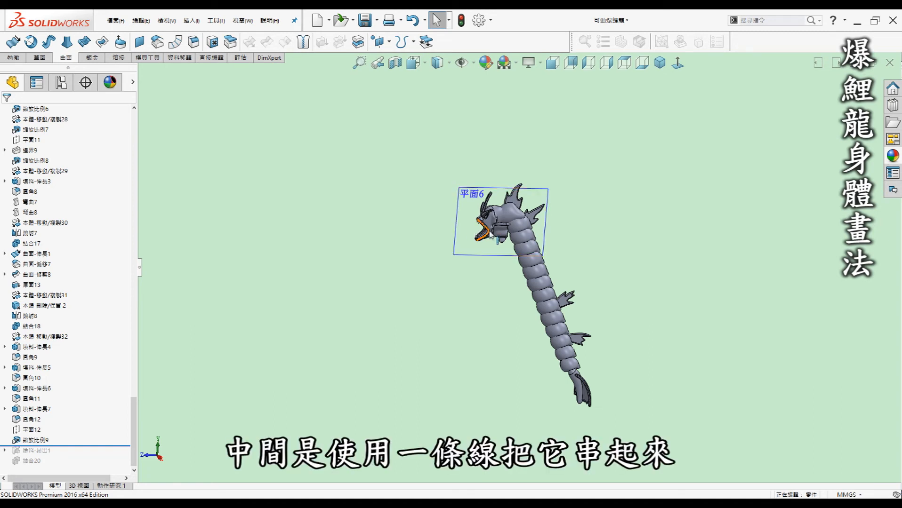
scroll(526, 235, down, 6)
middle_drag(528, 238, 522, 233)
scroll(521, 232, up, 1)
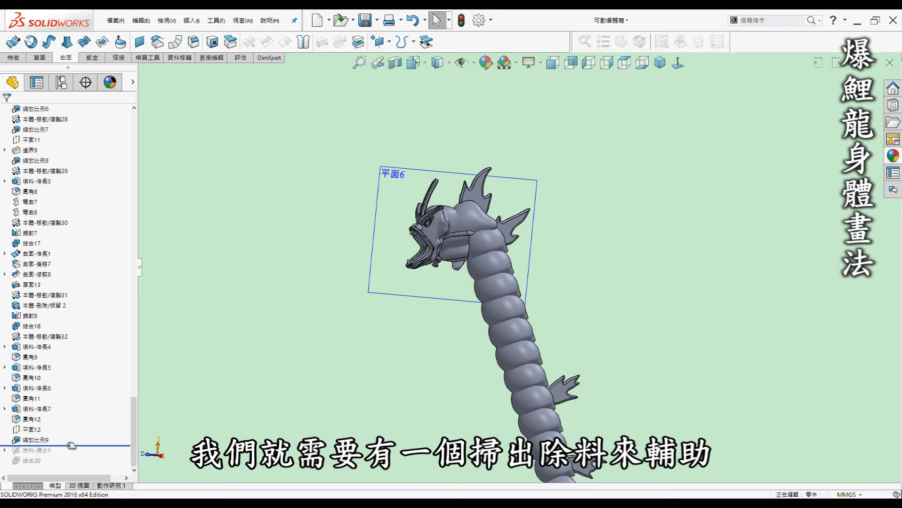
drag(71, 445, 71, 456)
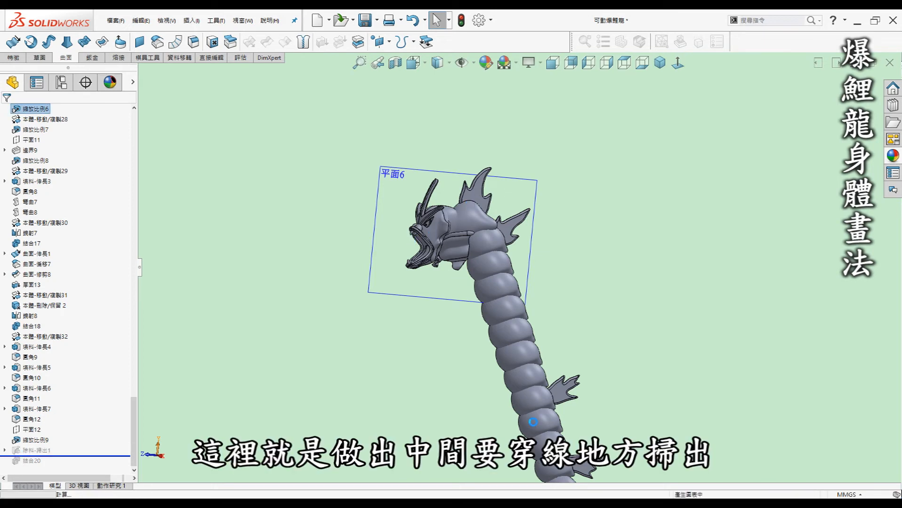
scroll(498, 330, up, 3)
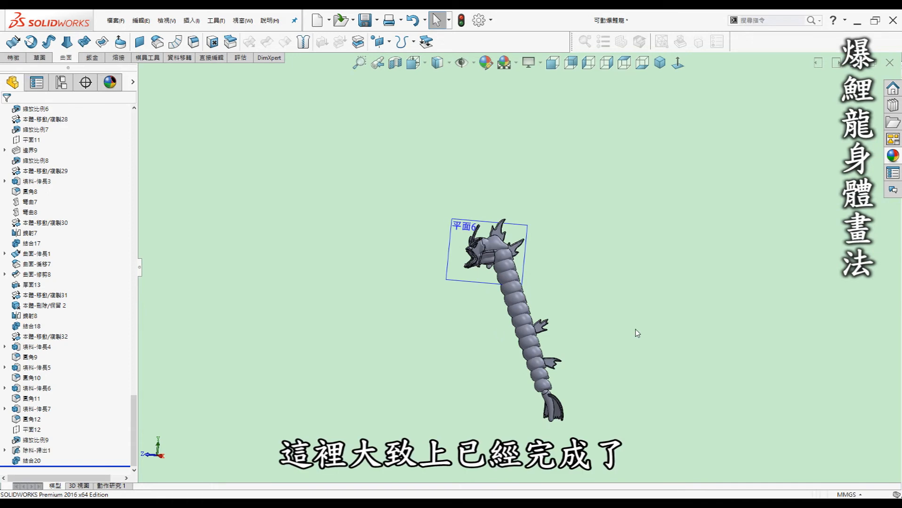
Step: Section the finished model along 平面6, inspect the string hole running from head to tail, and close the section without keeping it
click(394, 63)
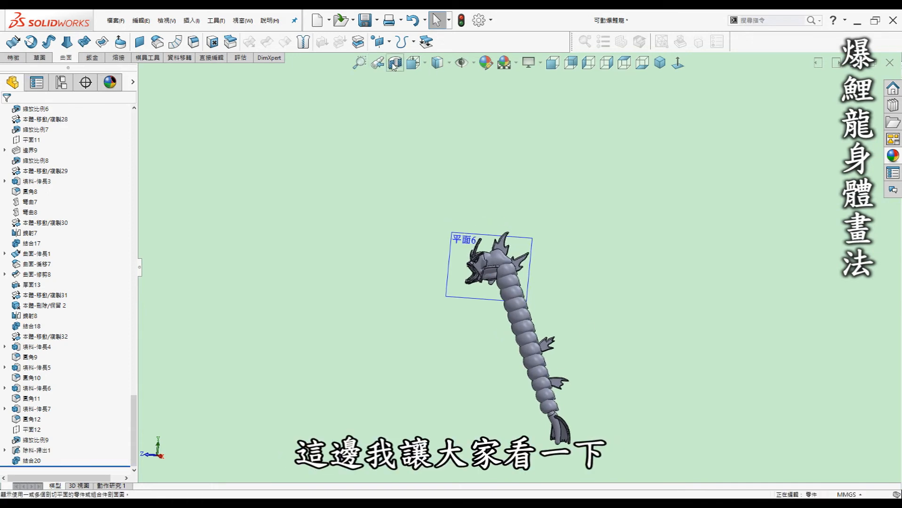
click(394, 63)
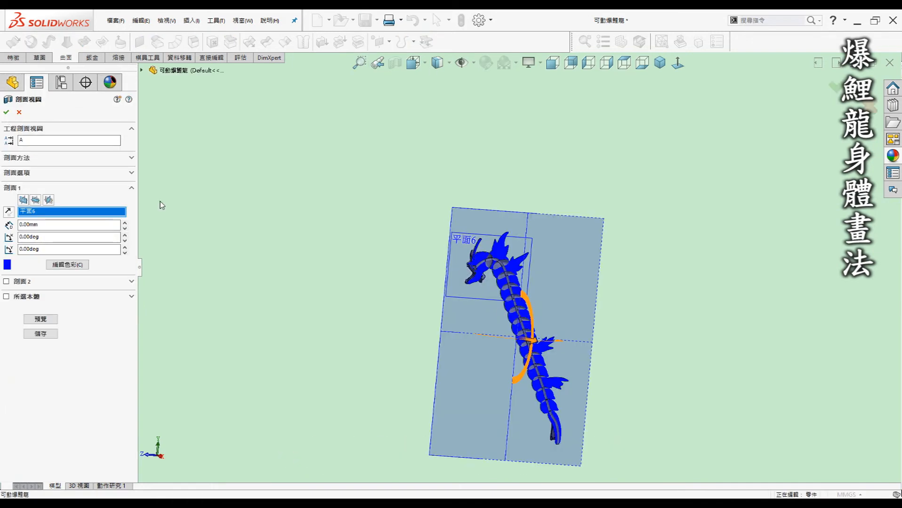
middle_drag(596, 389, 569, 394)
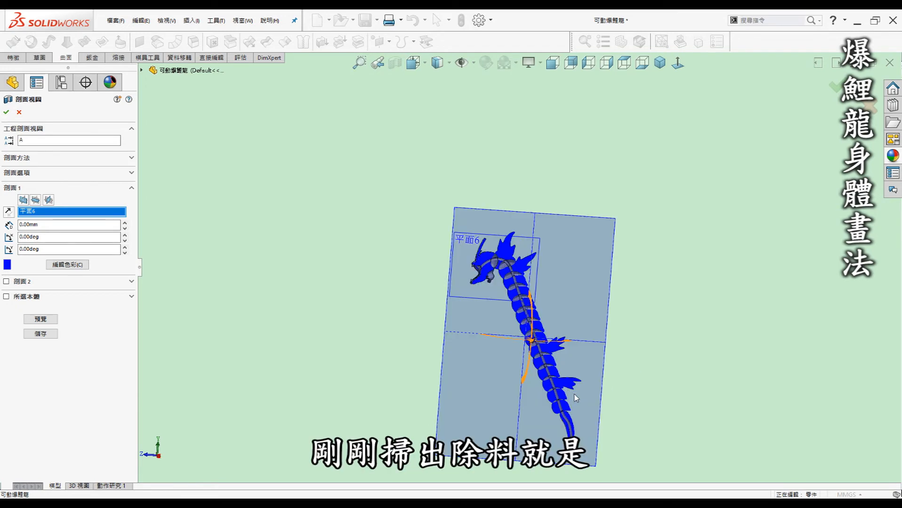
scroll(575, 397, down, 3)
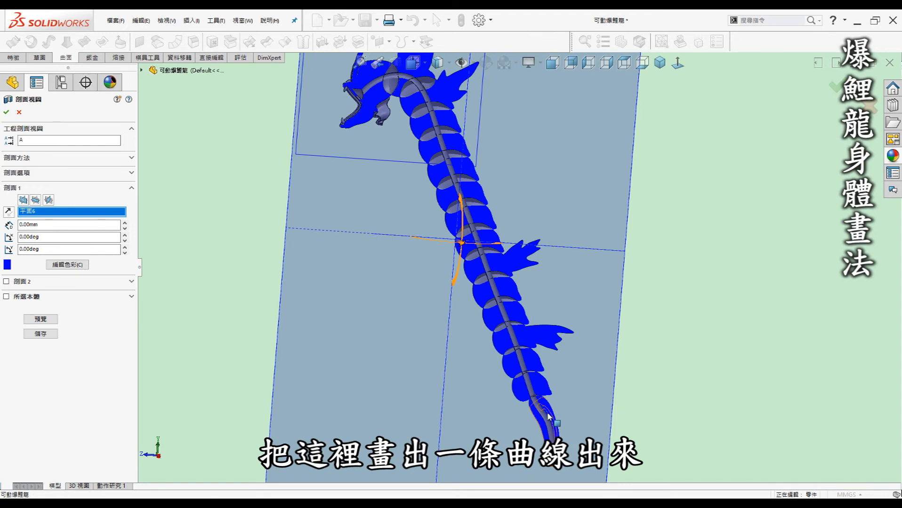
middle_drag(526, 296, 482, 256)
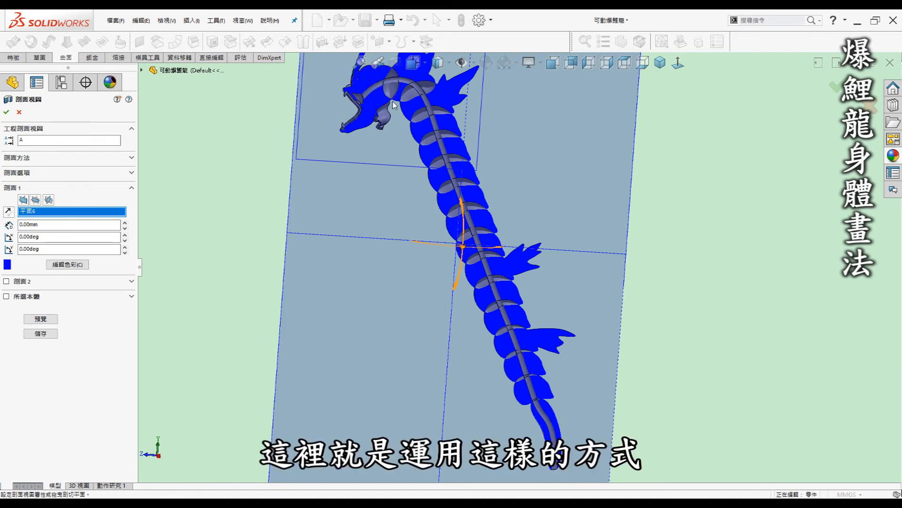
scroll(383, 97, down, 3)
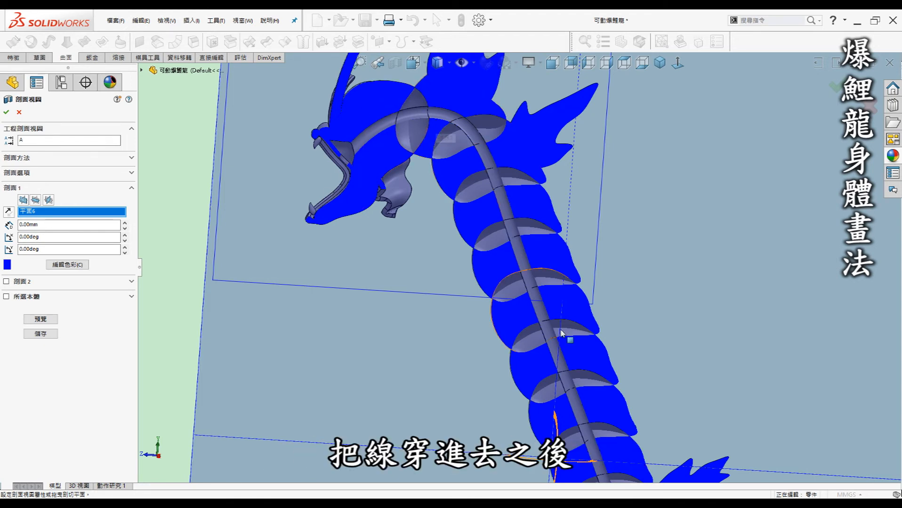
scroll(536, 268, up, 5)
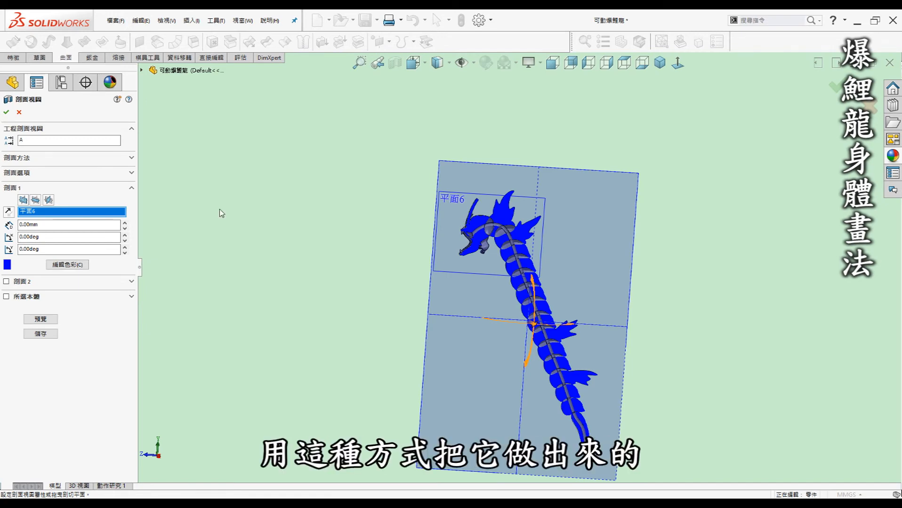
click(19, 113)
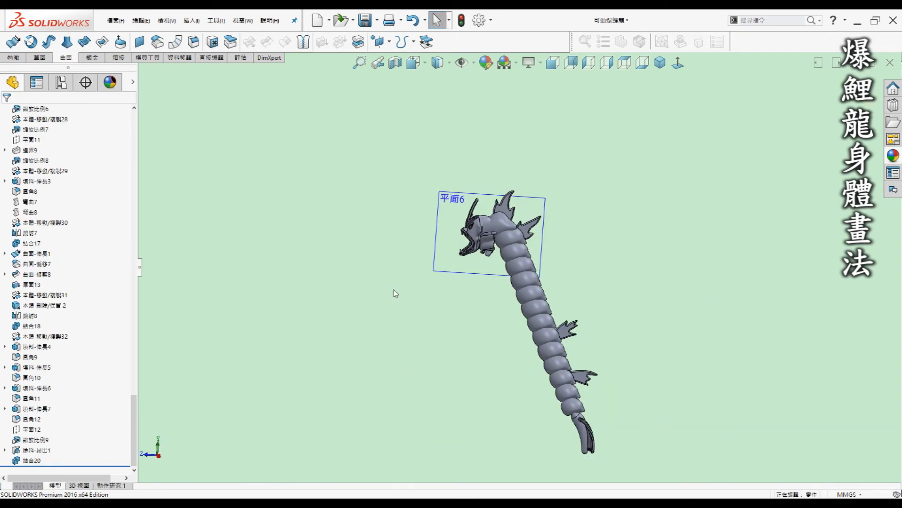
Step: Review the solid bodies of the part and the commands available for body 除料-掃出1[2]
drag(134, 398, 144, 109)
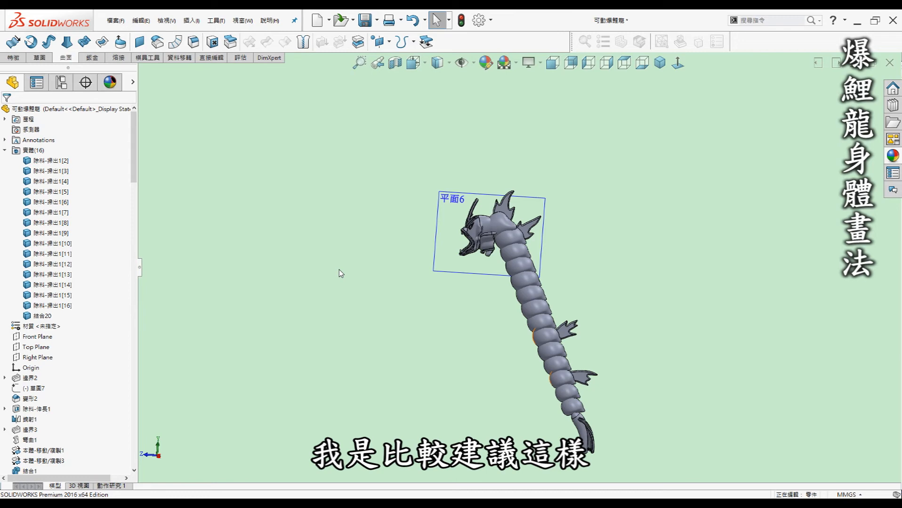
mouse_move(133, 161)
mouse_down()
mouse_move(134, 263)
mouse_move(138, 163)
mouse_up()
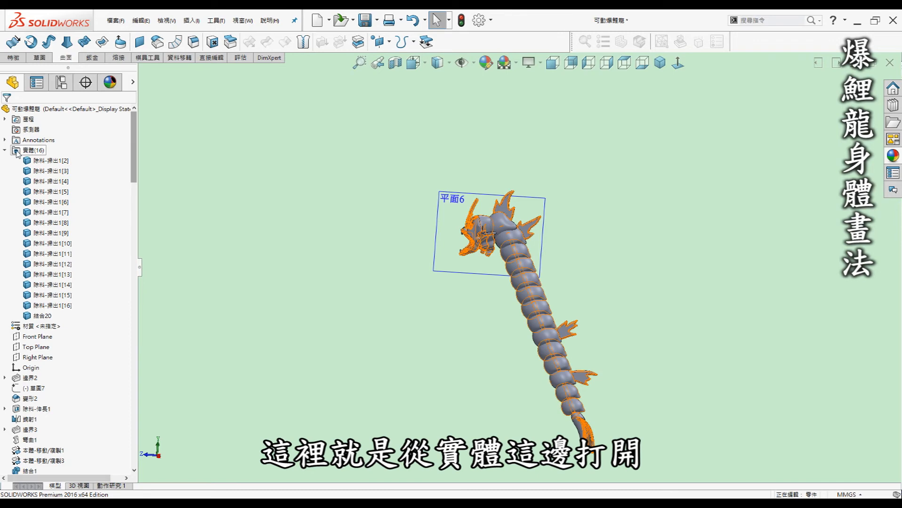
right_click(52, 162)
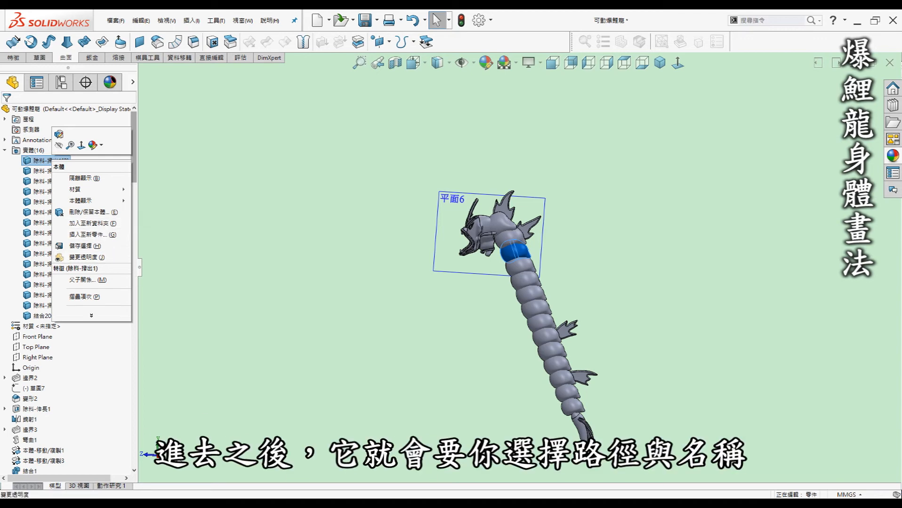
click(221, 303)
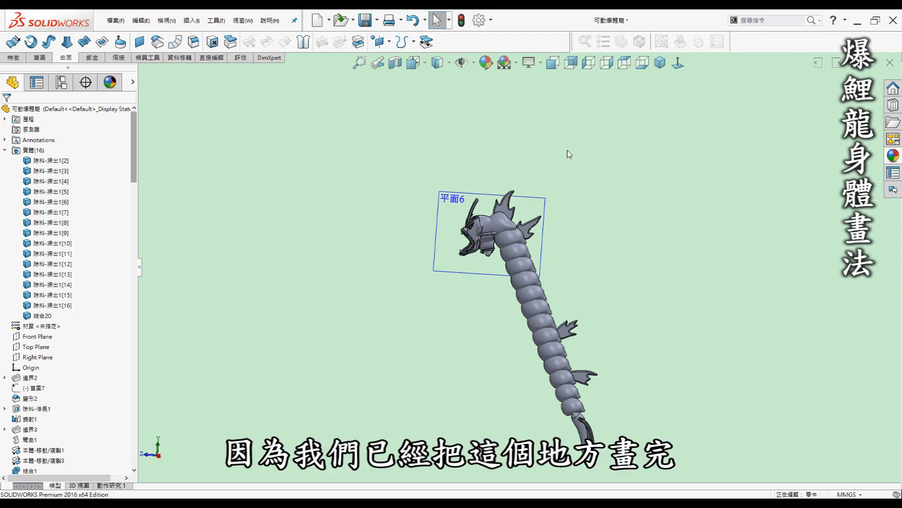
click(659, 63)
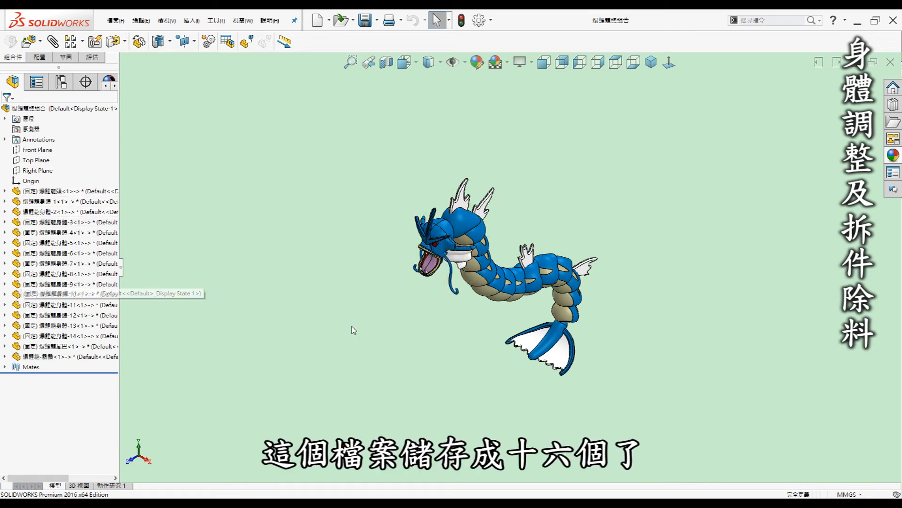
Step: Examine the coloured assembly 爆鯉龍總組合 and review the feature list of its first body segment, 爆鯉龍身體-1
middle_drag(353, 327, 396, 311)
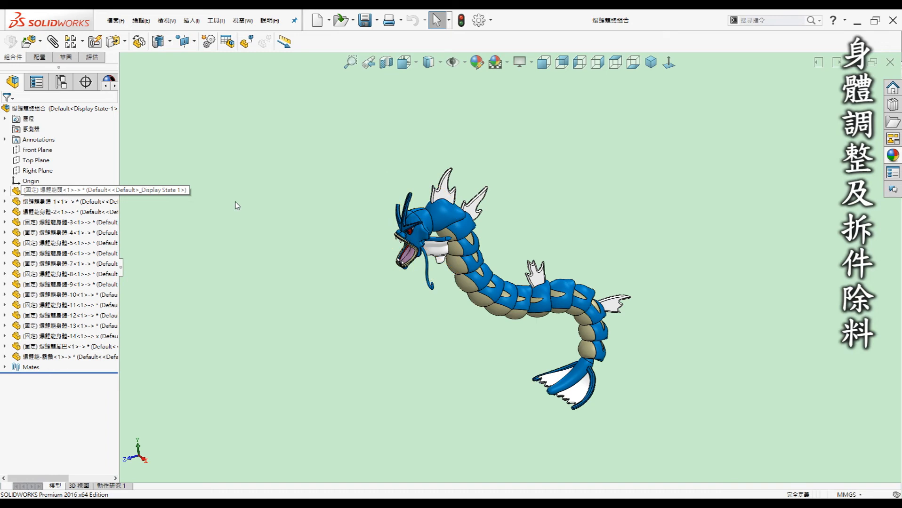
scroll(479, 237, down, 4)
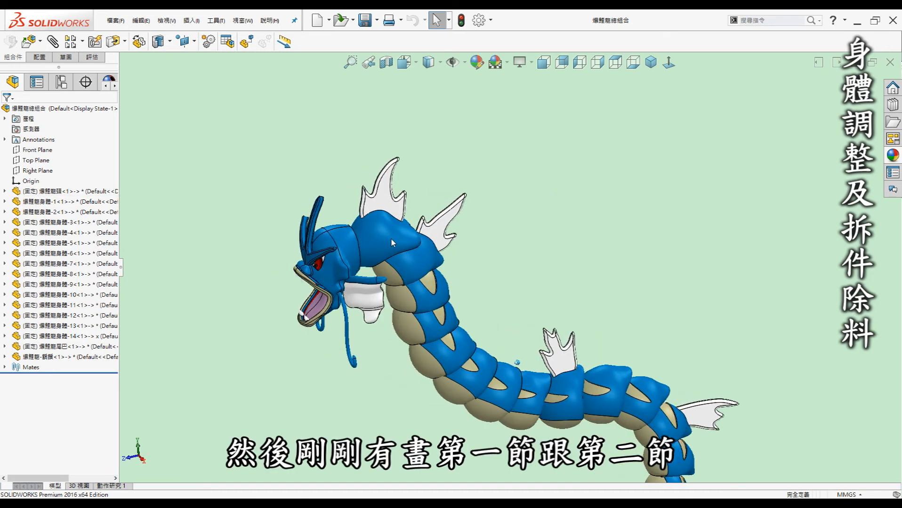
click(4, 201)
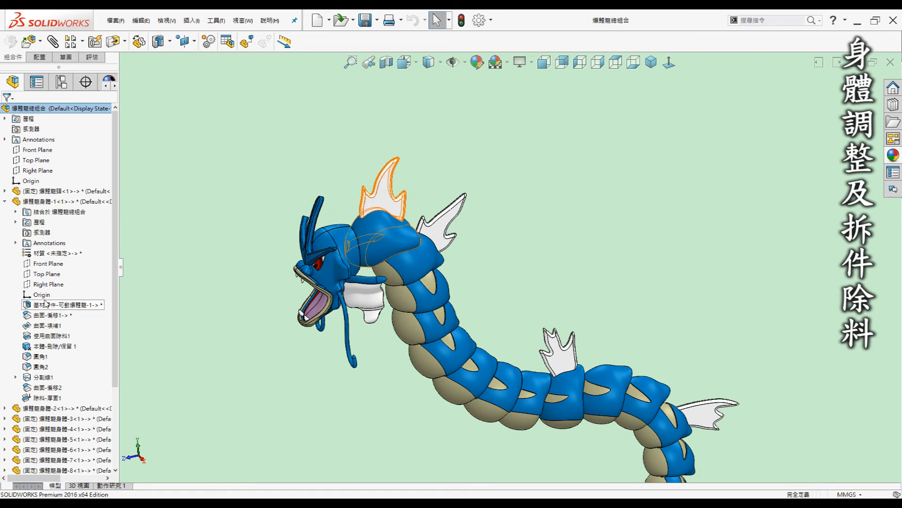
click(4, 201)
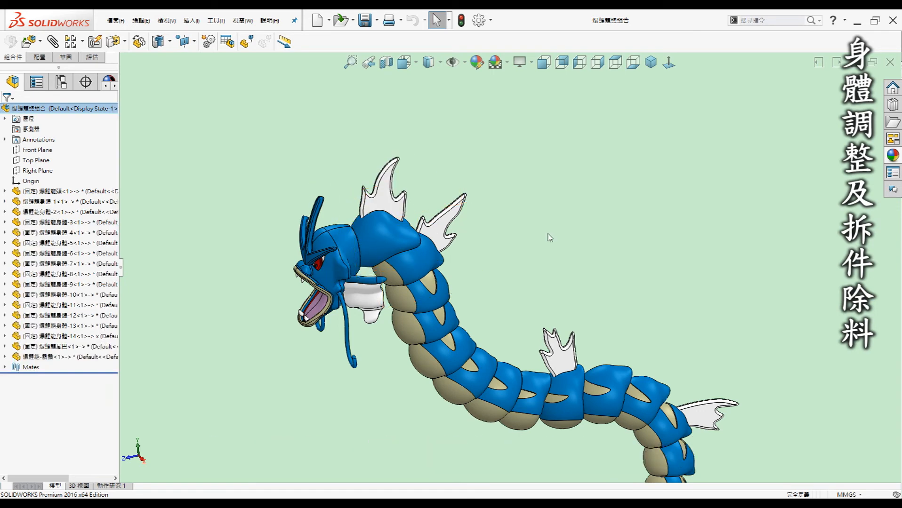
Step: Highlight the assembly's Right Plane and view the posed body from the right side
scroll(423, 288, up, 3)
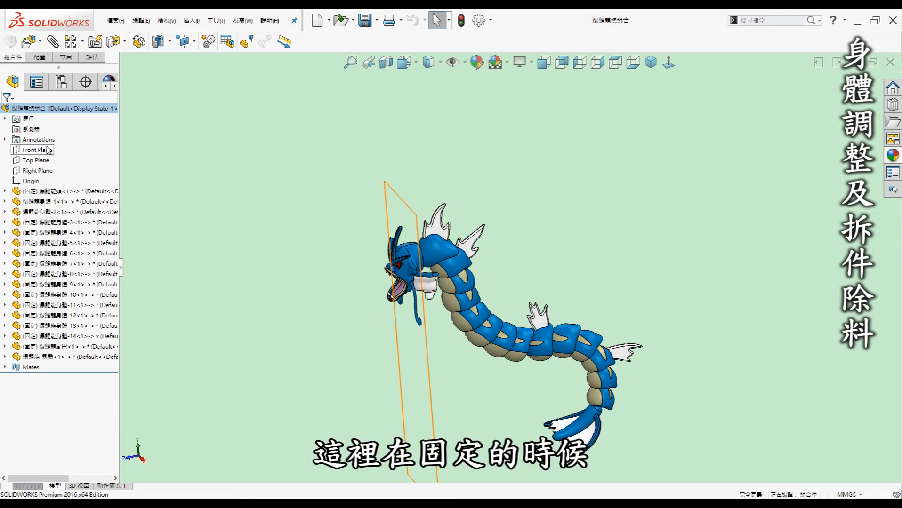
click(39, 173)
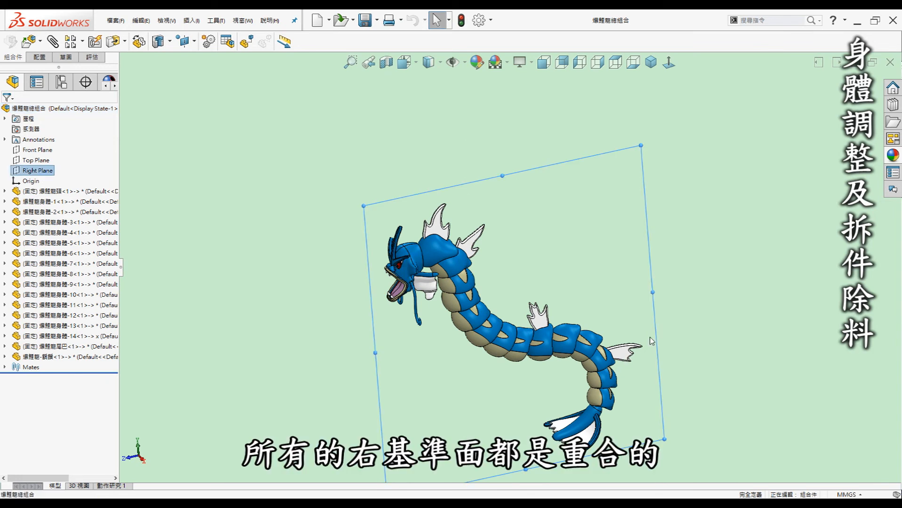
click(768, 325)
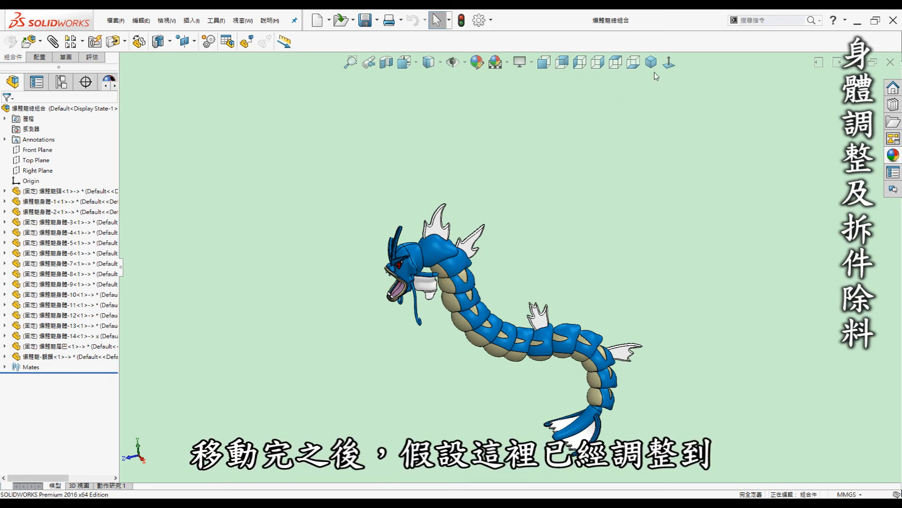
click(597, 61)
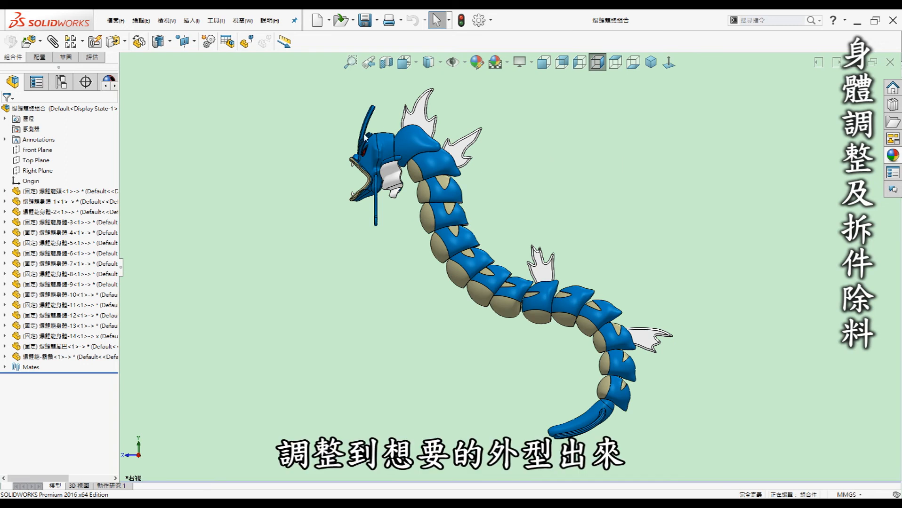
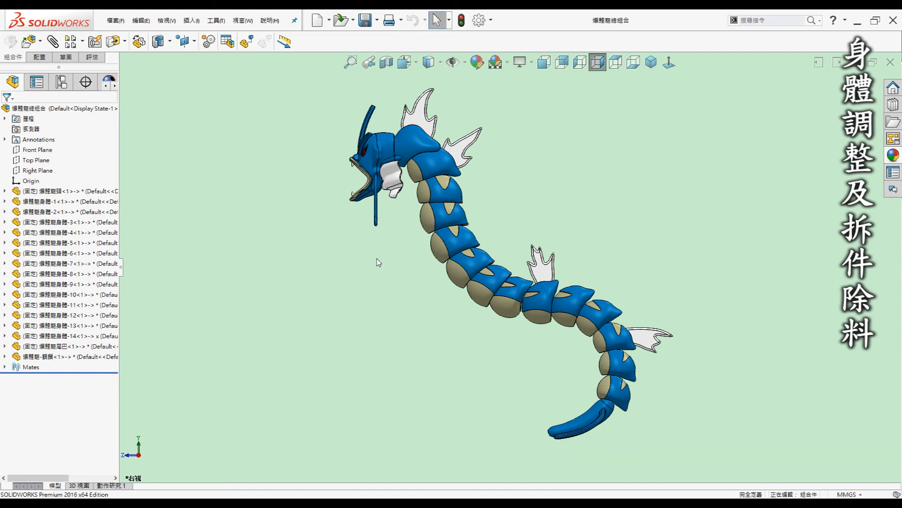
Step: Make the second body segment transparent and examine where it overlaps the third segment
middle_drag(559, 285, 561, 295)
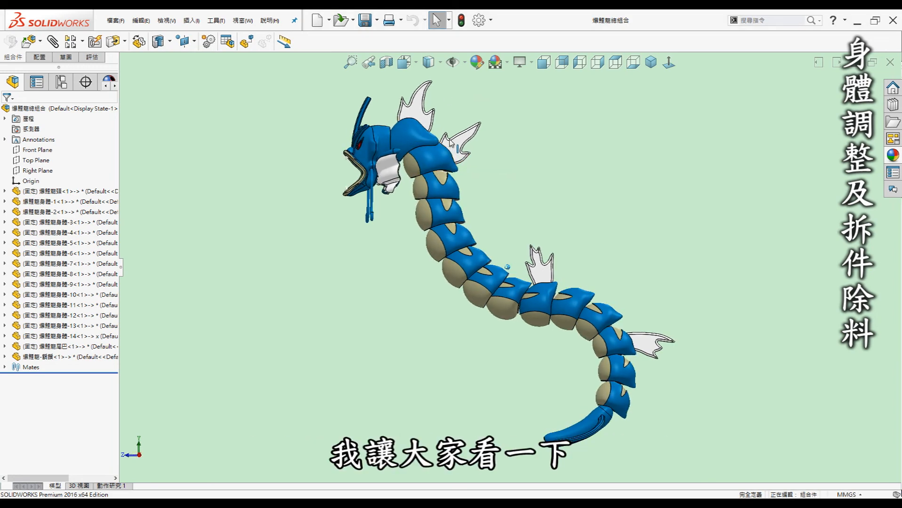
key(Tab)
scroll(437, 159, down, 6)
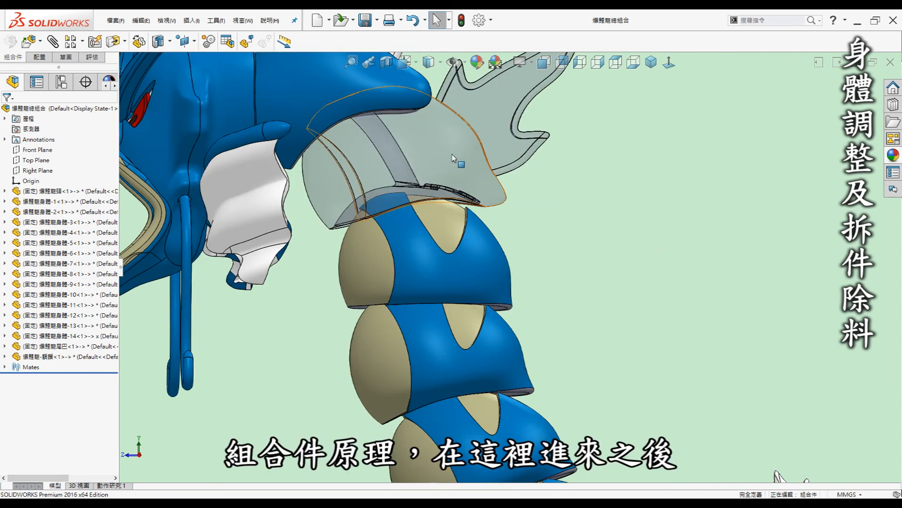
scroll(517, 241, up, 3)
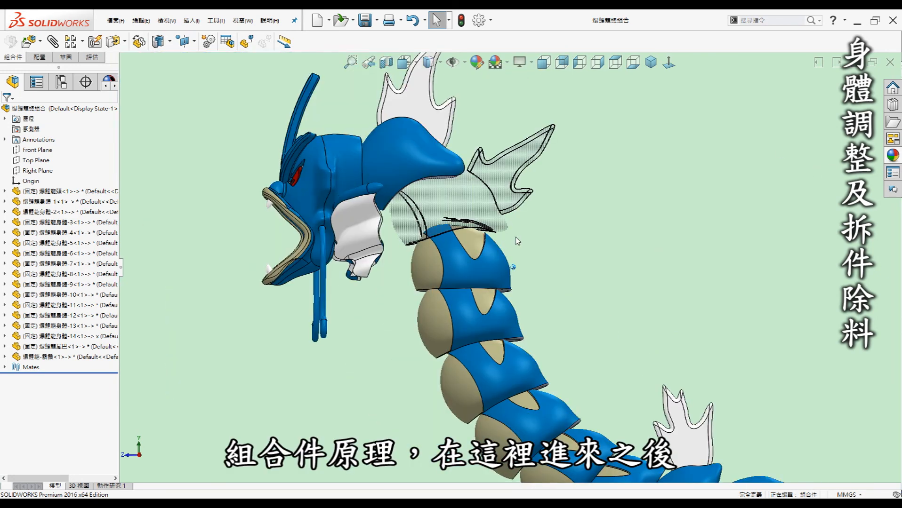
scroll(517, 241, up, 2)
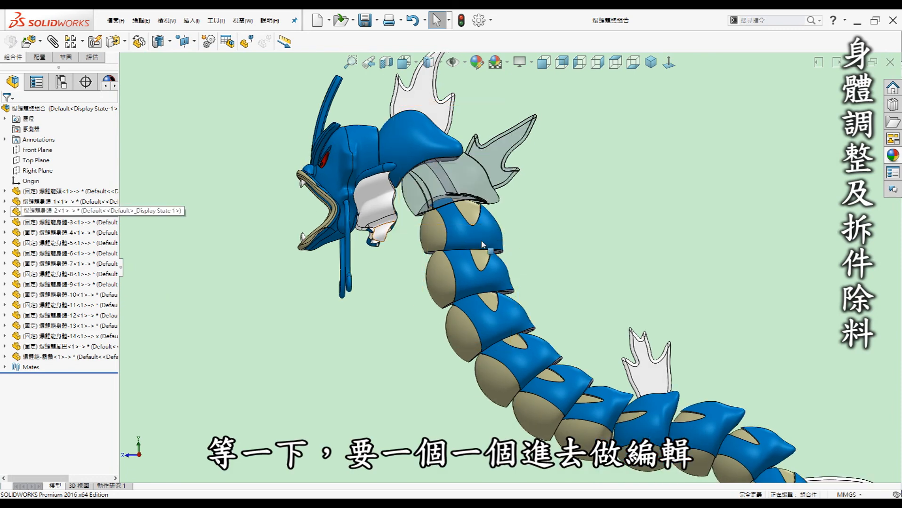
scroll(491, 194, up, 2)
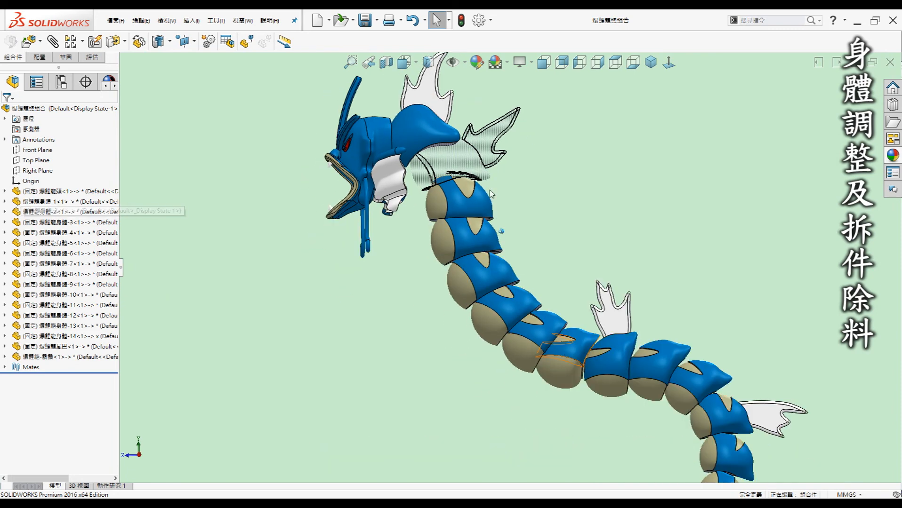
scroll(491, 194, down, 5)
Step: Open the third body segment, 爆鯉龍身體-3, for in-context editing, start Offset Surface, cancel it and return to the assembly
click(410, 238)
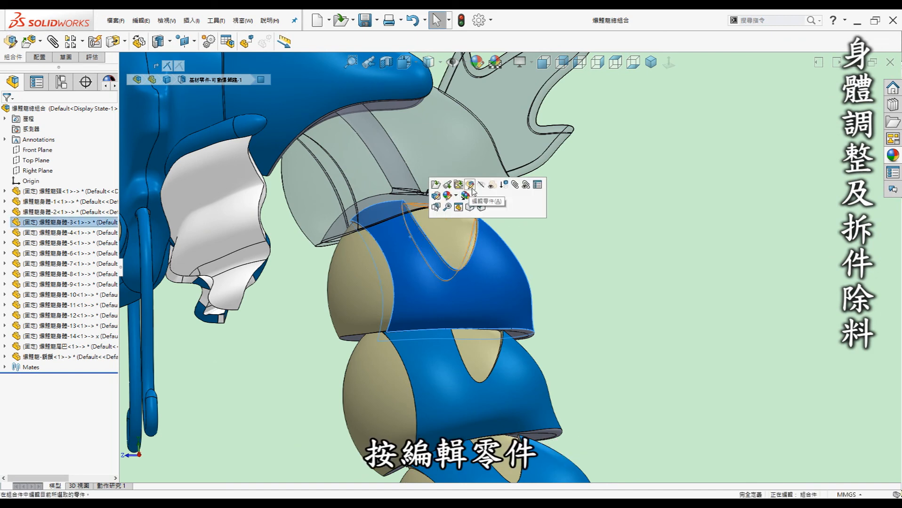
click(472, 189)
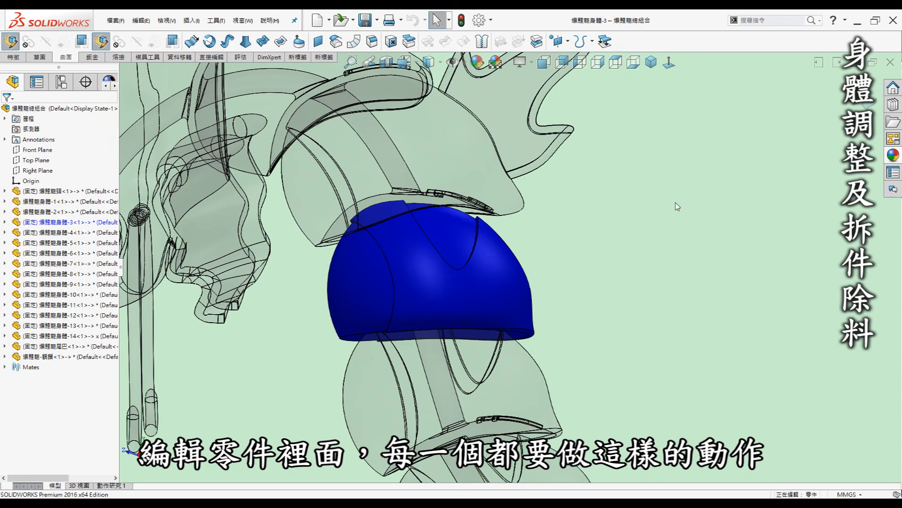
scroll(574, 267, up, 2)
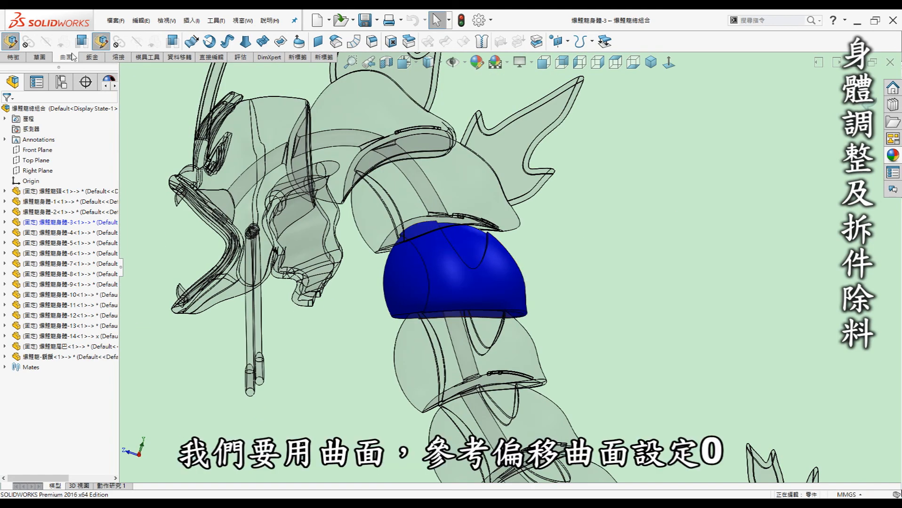
click(339, 44)
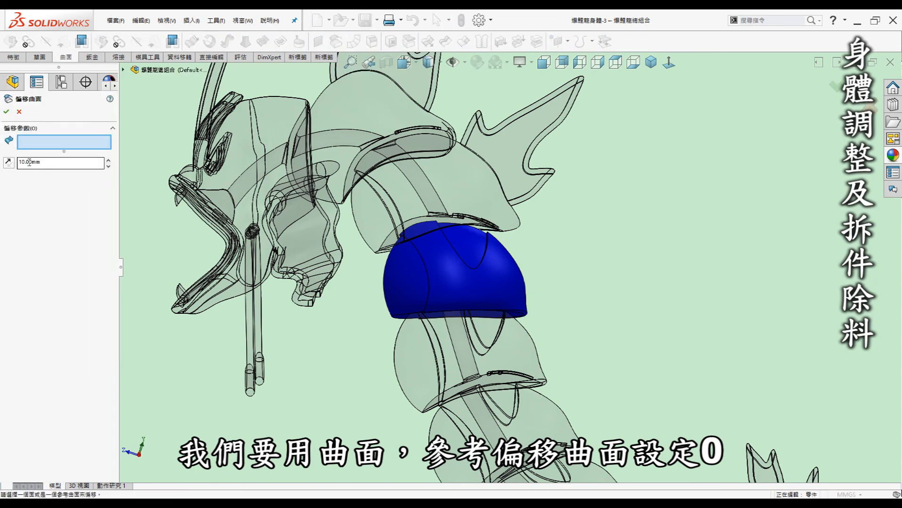
click(19, 111)
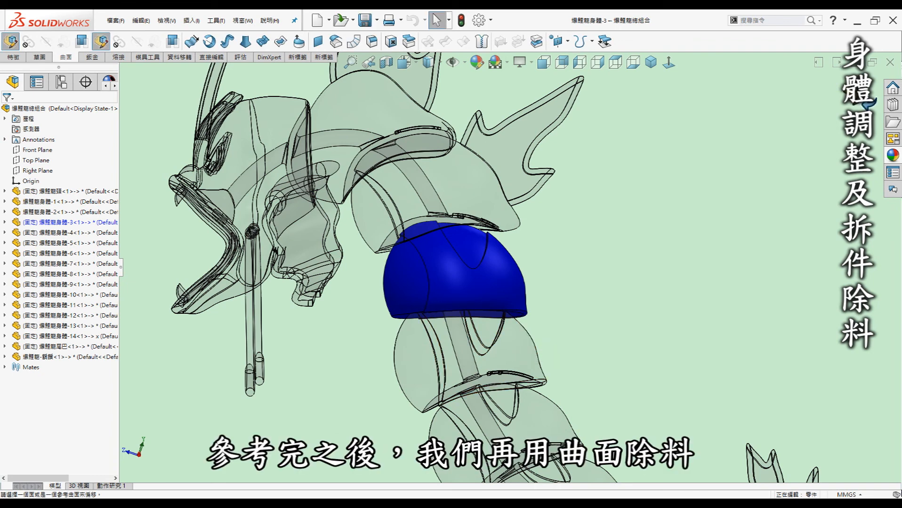
click(868, 105)
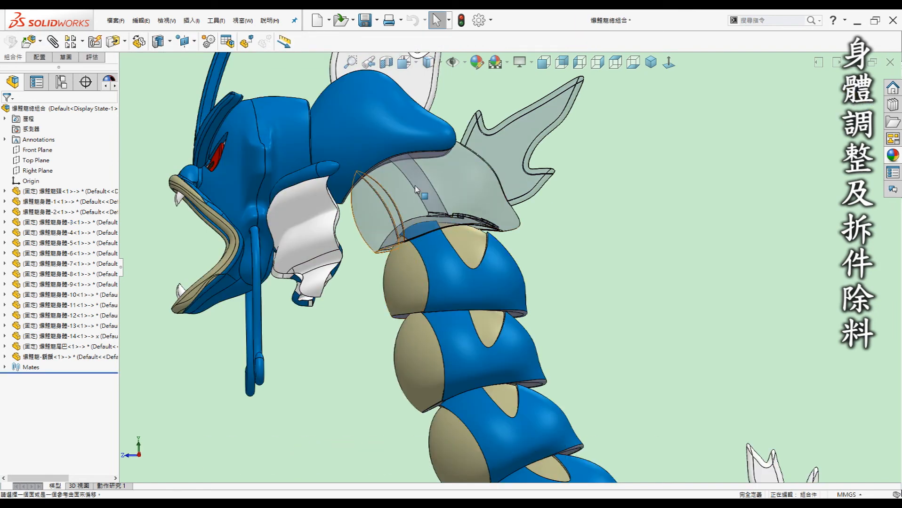
Step: Examine the overlap between the transparent second body segment and the third segment, including the third segment's belly face
scroll(441, 232, down, 5)
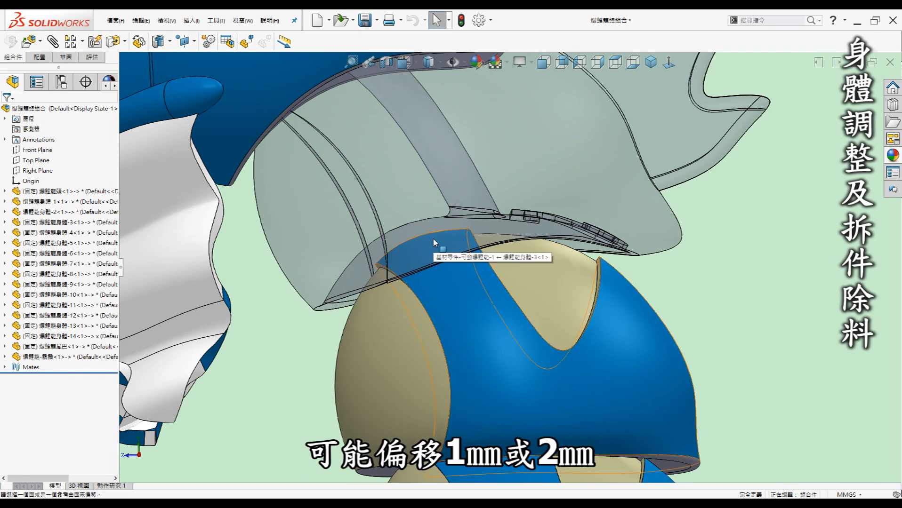
scroll(434, 243, up, 4)
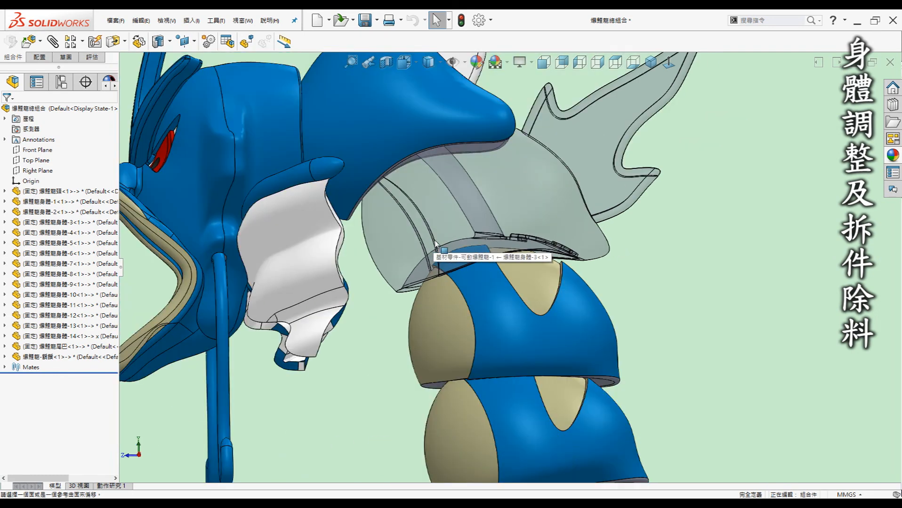
scroll(729, 297, up, 2)
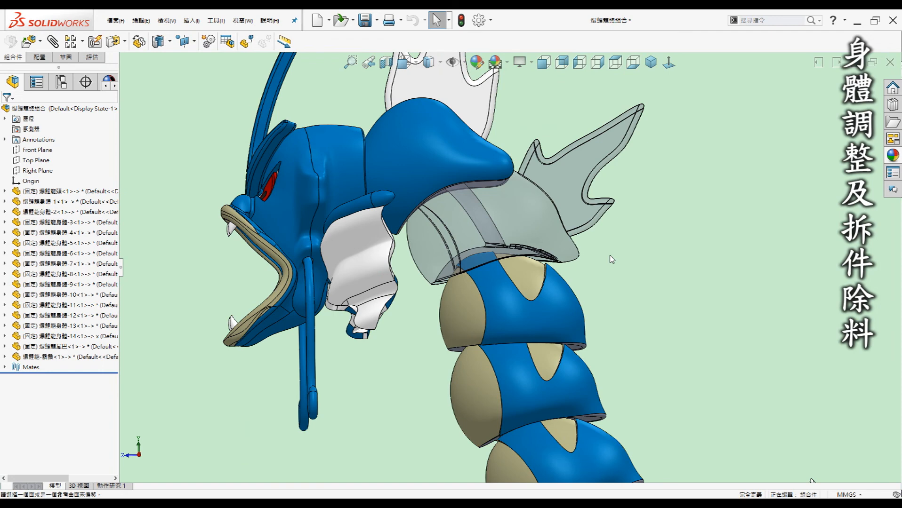
scroll(641, 247, up, 2)
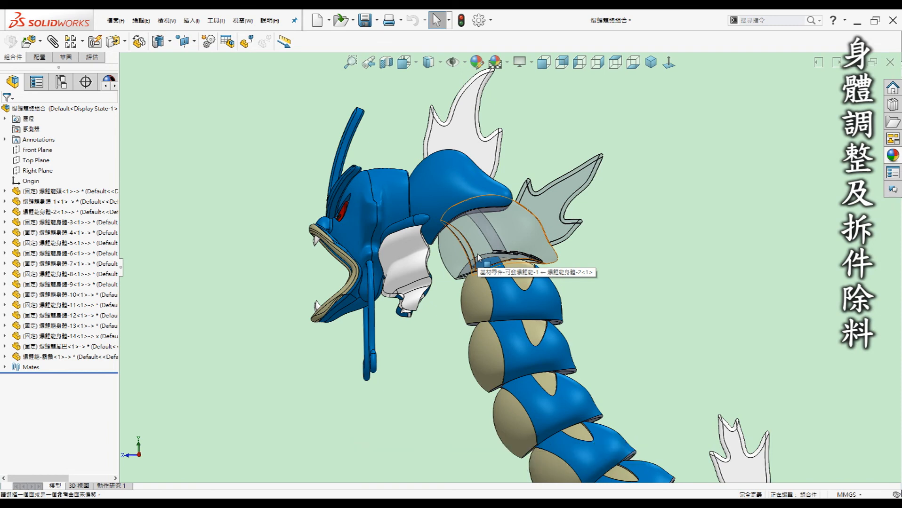
scroll(531, 265, down, 5)
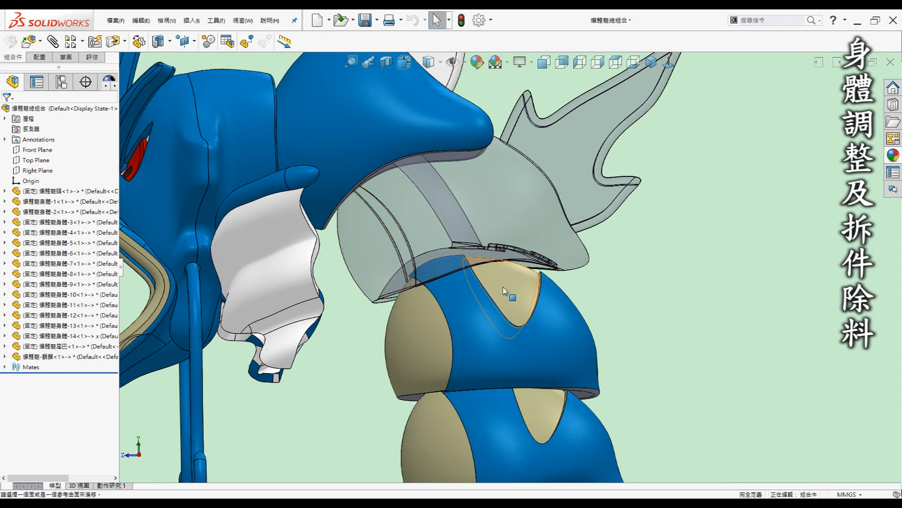
click(424, 350)
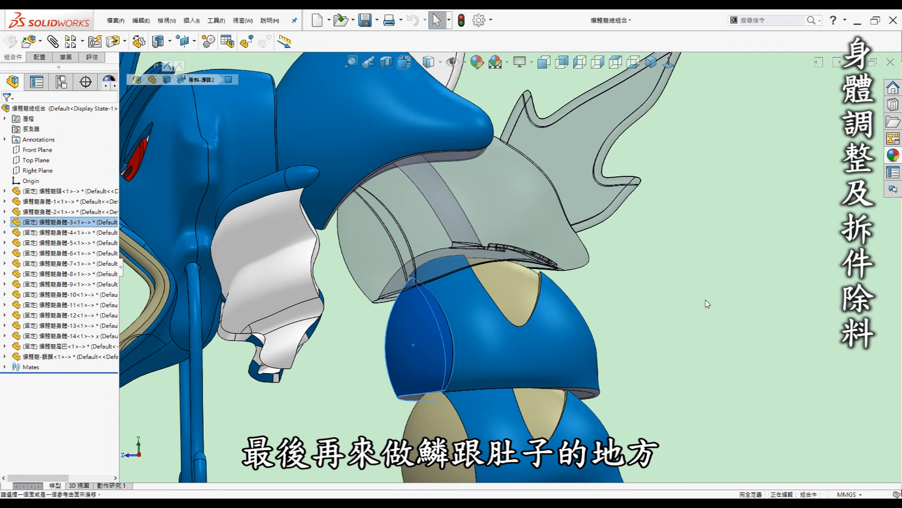
key(Escape)
scroll(477, 270, up, 4)
scroll(477, 270, up, 3)
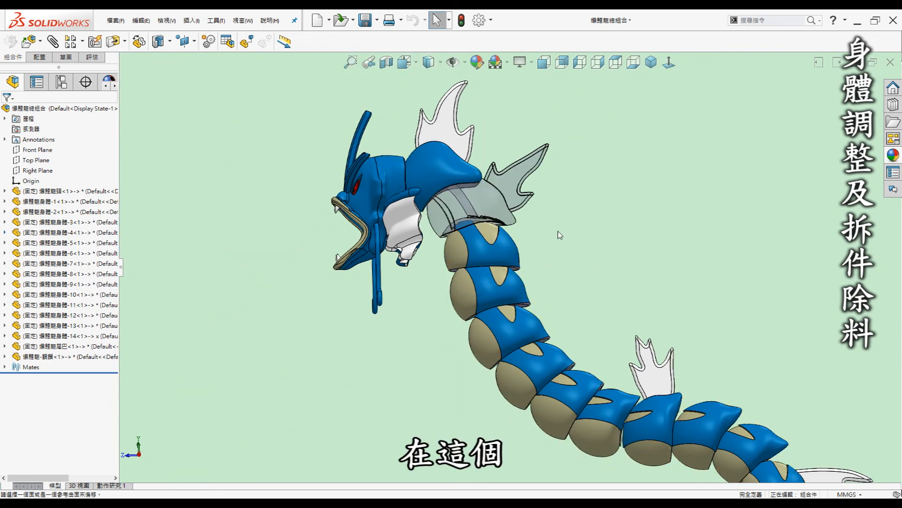
Step: Open the third body segment, 爆鯉龍身體-3, for in-context editing and review 草圖2 under its 曲面-修剪2 feature
click(496, 248)
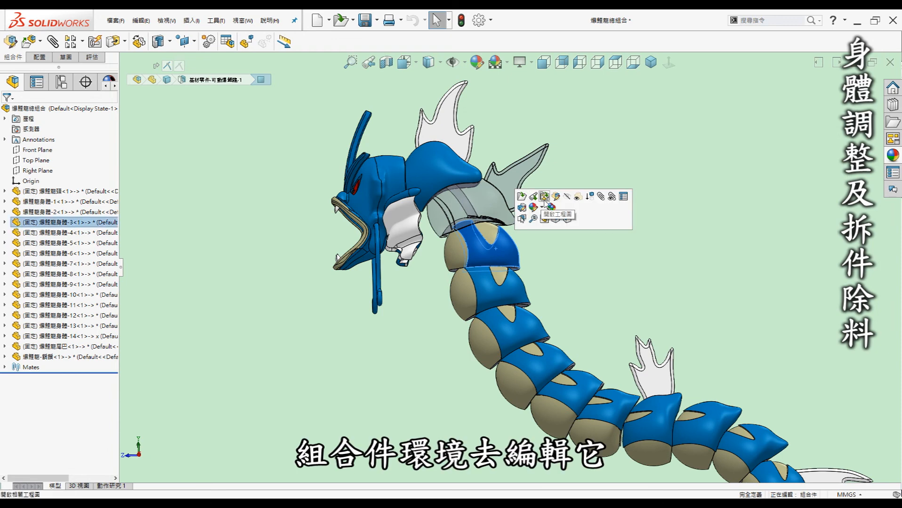
click(556, 197)
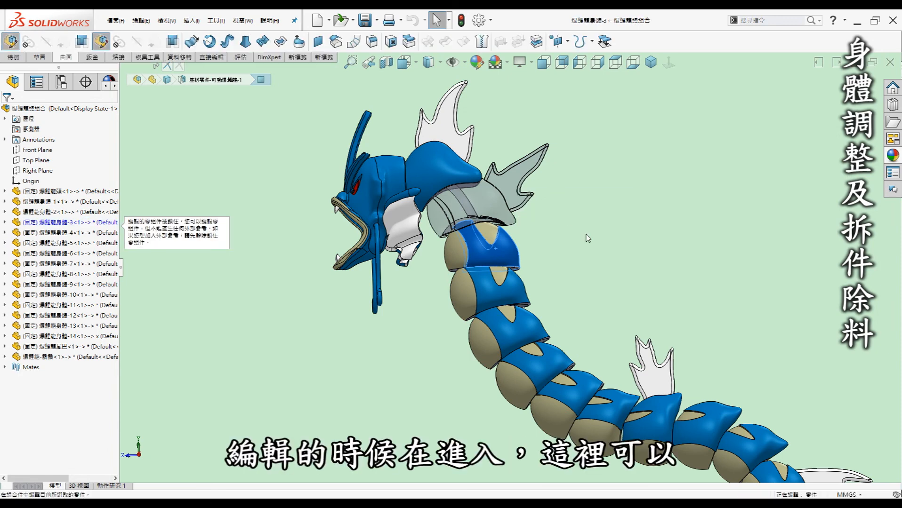
click(4, 222)
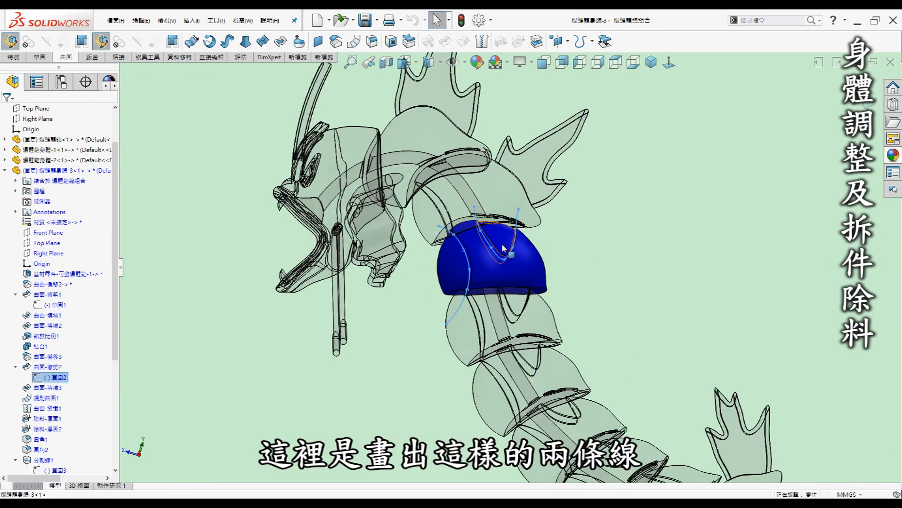
scroll(502, 248, down, 3)
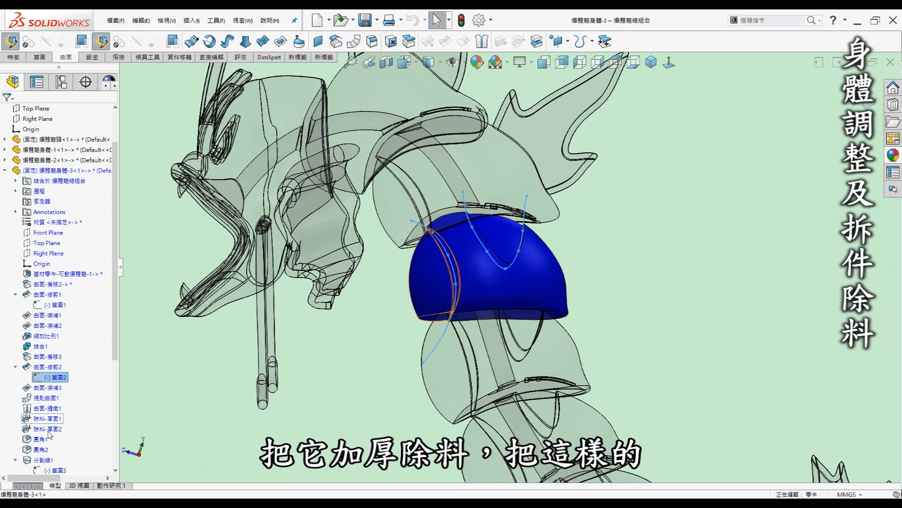
Step: Deselect the sketch, collapse the surface trim features, return to the assembly and collapse the third segment's feature list
click(100, 370)
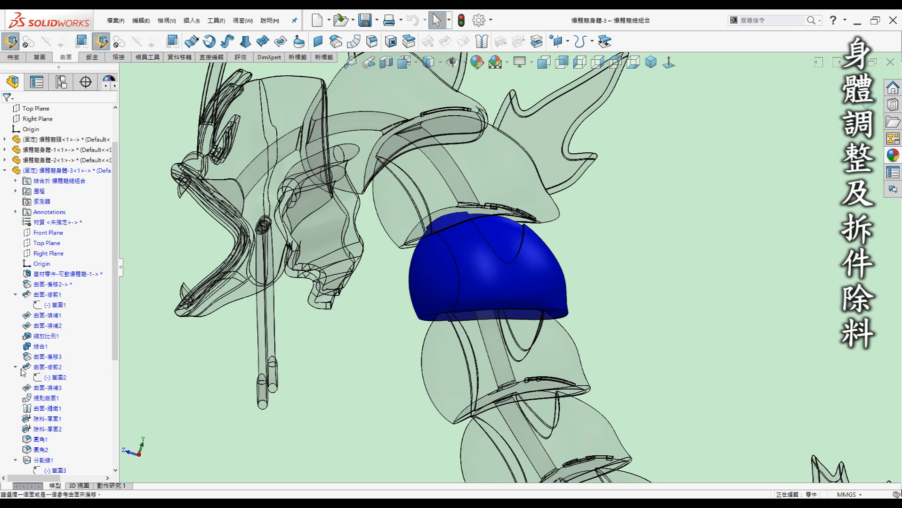
click(15, 368)
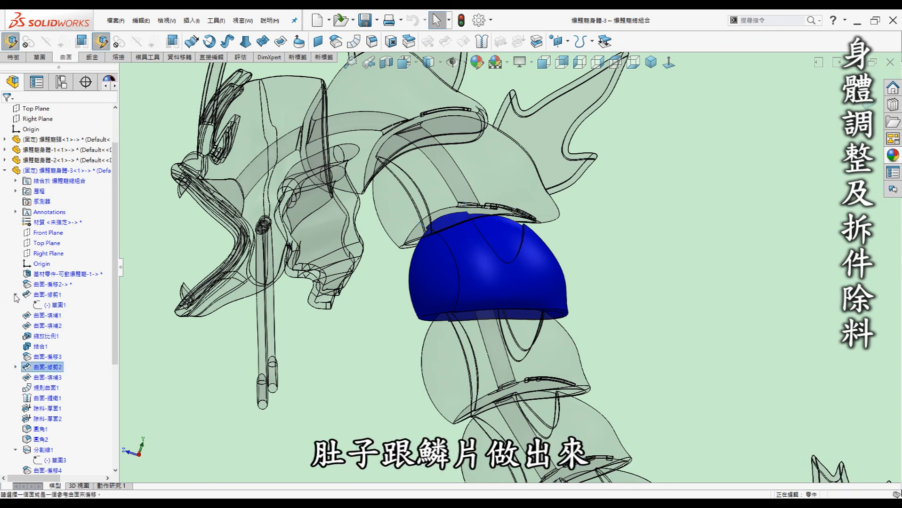
click(861, 89)
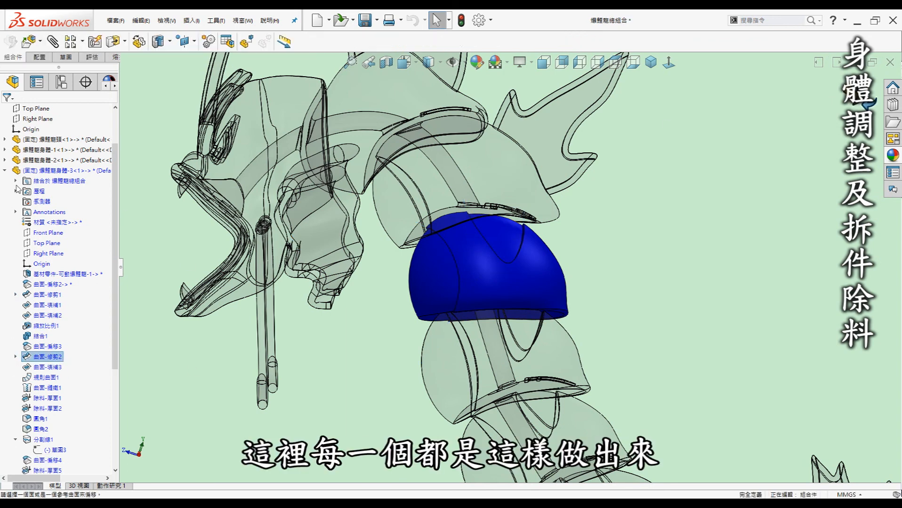
click(4, 172)
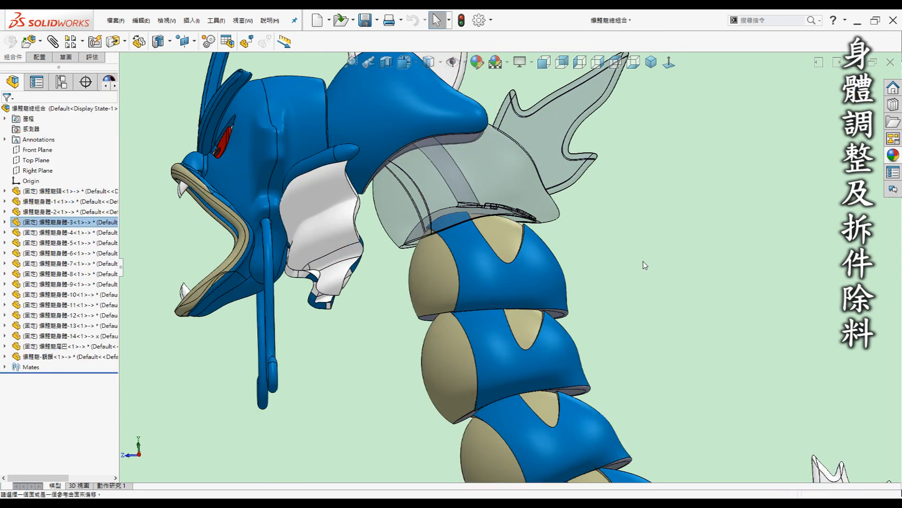
Step: Inspect the recessed scale face on the third body segment up close, then clear the selection
scroll(515, 229, down, 3)
middle_drag(538, 330, 476, 246)
click(479, 249)
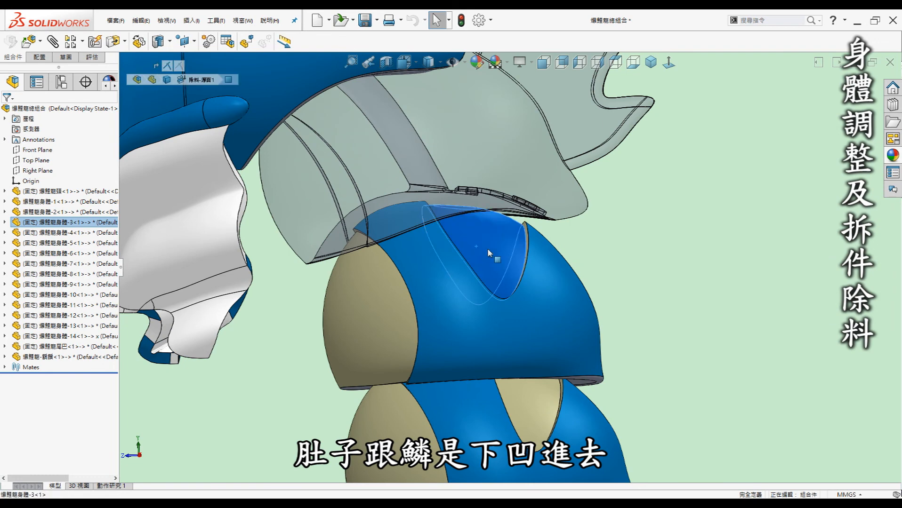
click(704, 302)
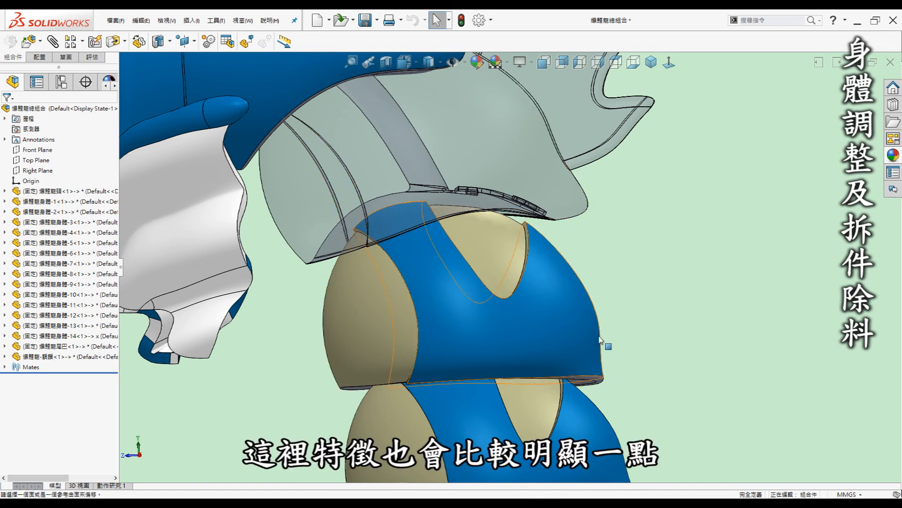
Step: View the scales and belly along the body, then the posed Gyarados assembly from the front at an angle
key(z)
key(z)
key(z)
key(z)
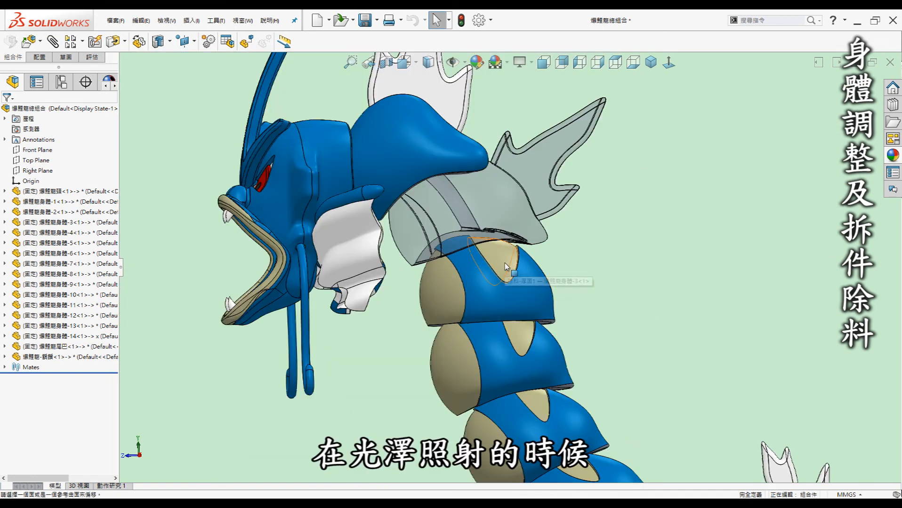
mouse_move(415, 290)
middle_down()
mouse_move(422, 291)
mouse_move(413, 260)
middle_up()
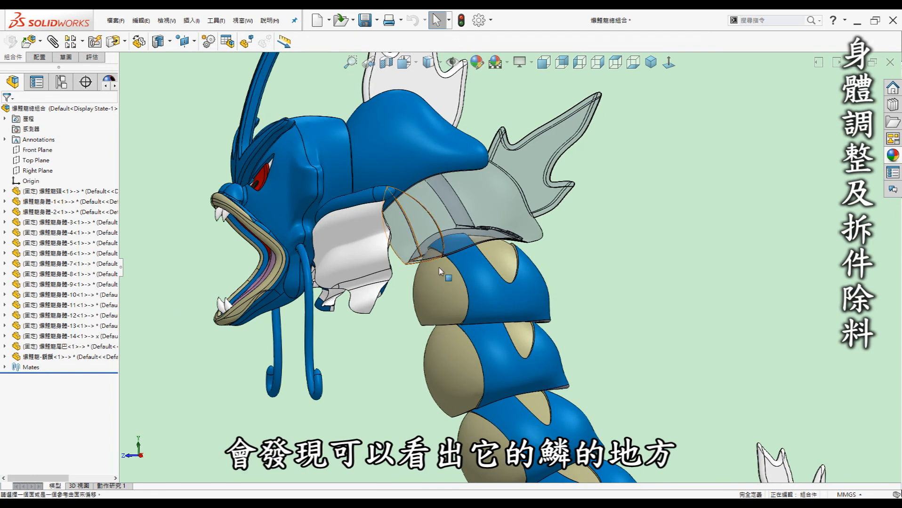
scroll(563, 378, up, 4)
middle_drag(564, 379, 564, 365)
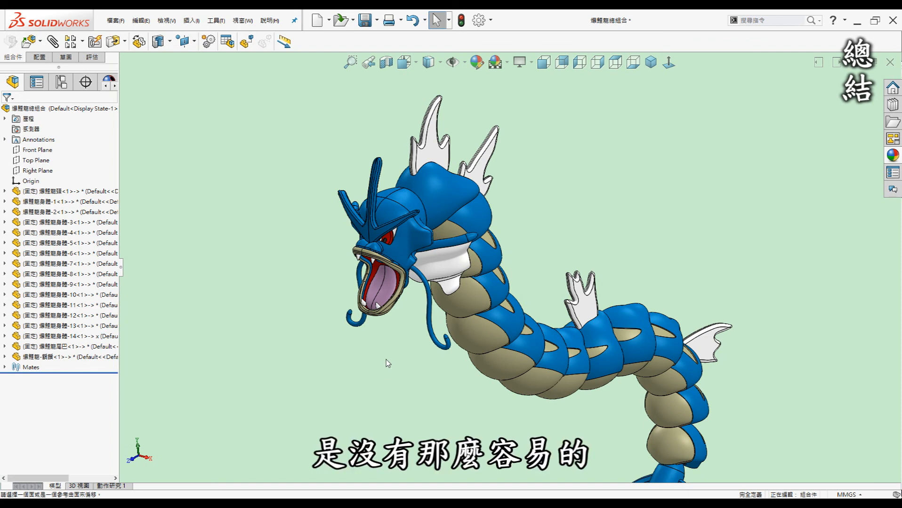
scroll(387, 353, up, 2)
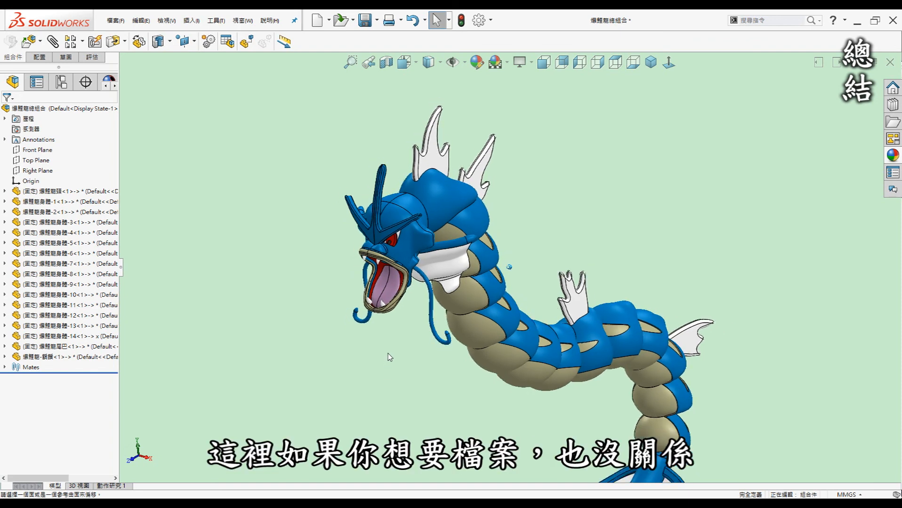